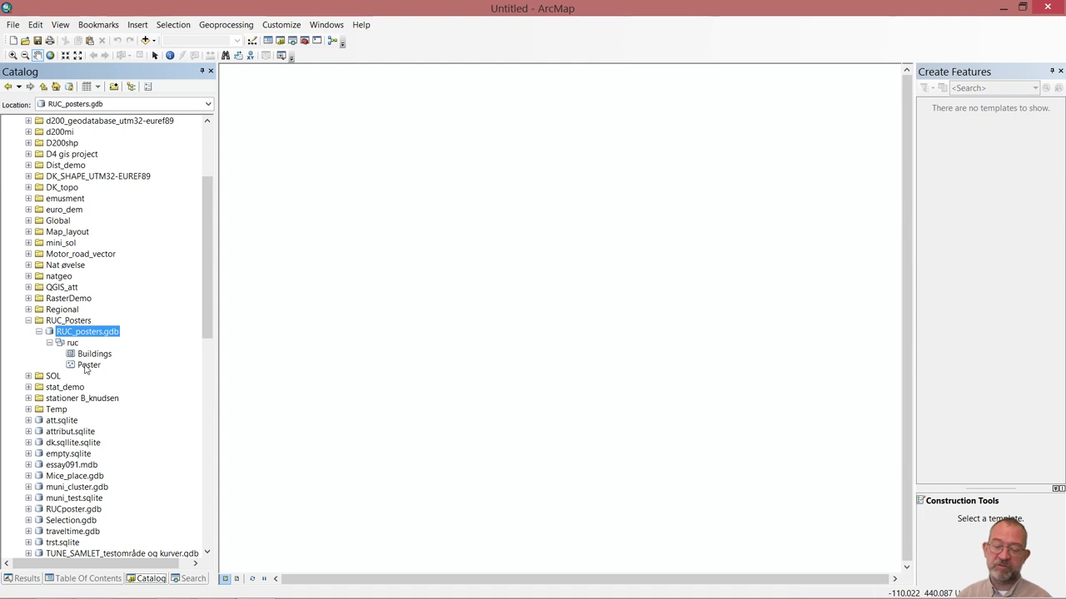
# Add the Buildings and Poster feature classes from RUC_posters.gdb to the map and show the list of map layers.
pyautogui.moveTo(93, 355); pyautogui.dragTo(438, 355)
pyautogui.moveTo(78, 372); pyautogui.dragTo(341, 396)
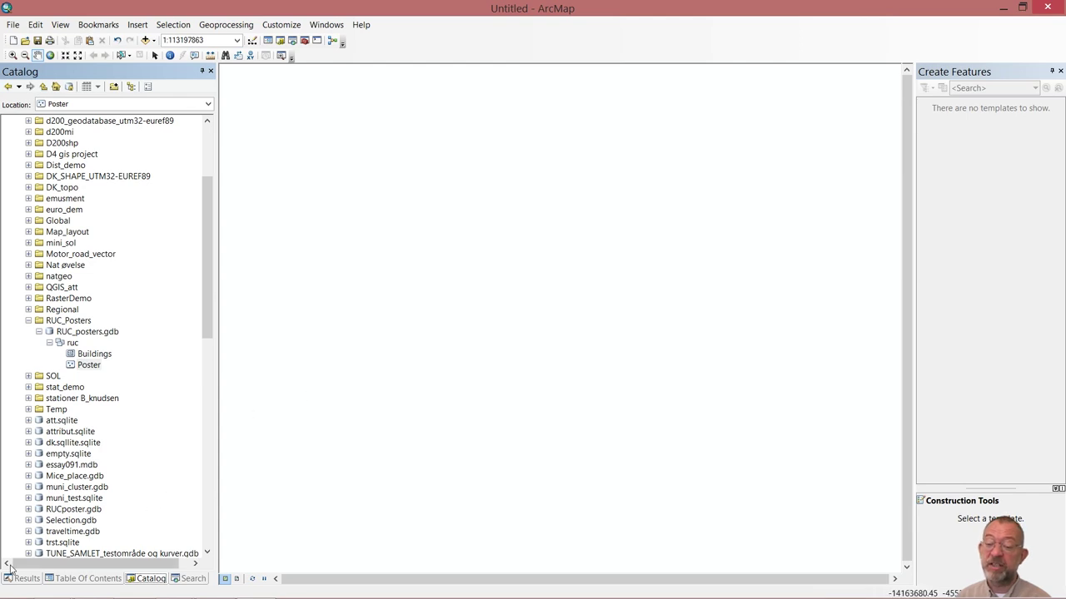
pyautogui.click(92, 578)
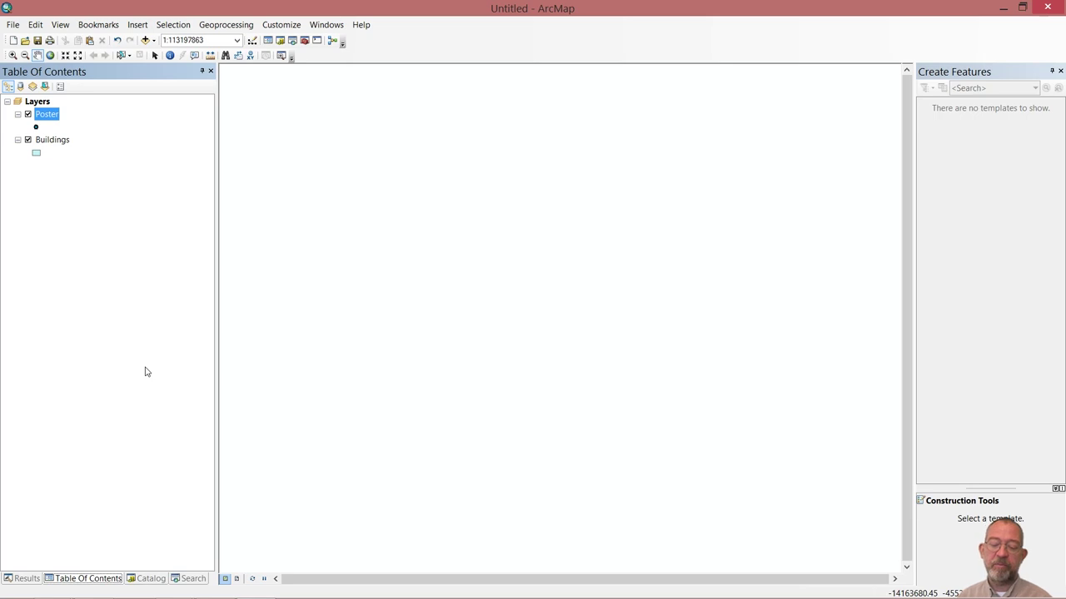
# Symbolize the Poster layer by unique values of the Studern_organisation field and add all its values.
pyautogui.rightClick(55, 120)
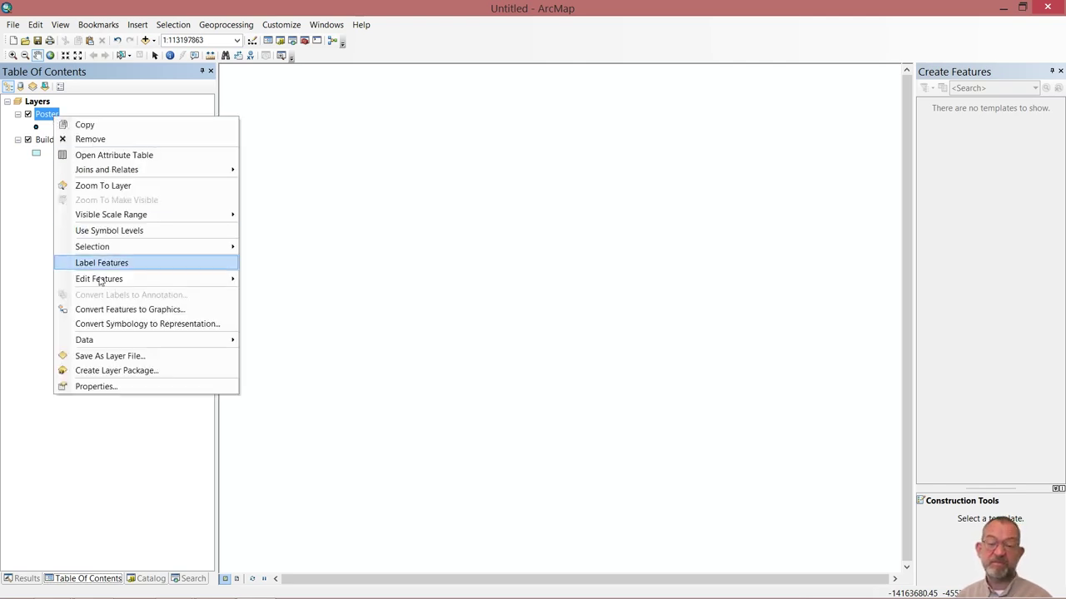
pyautogui.click(96, 386)
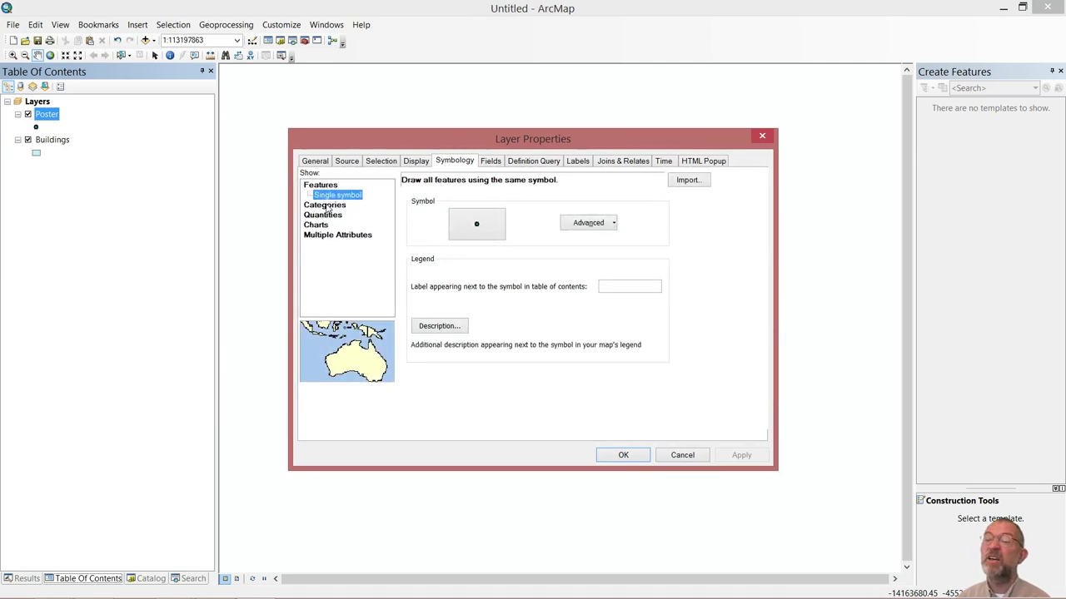
pyautogui.click(328, 206)
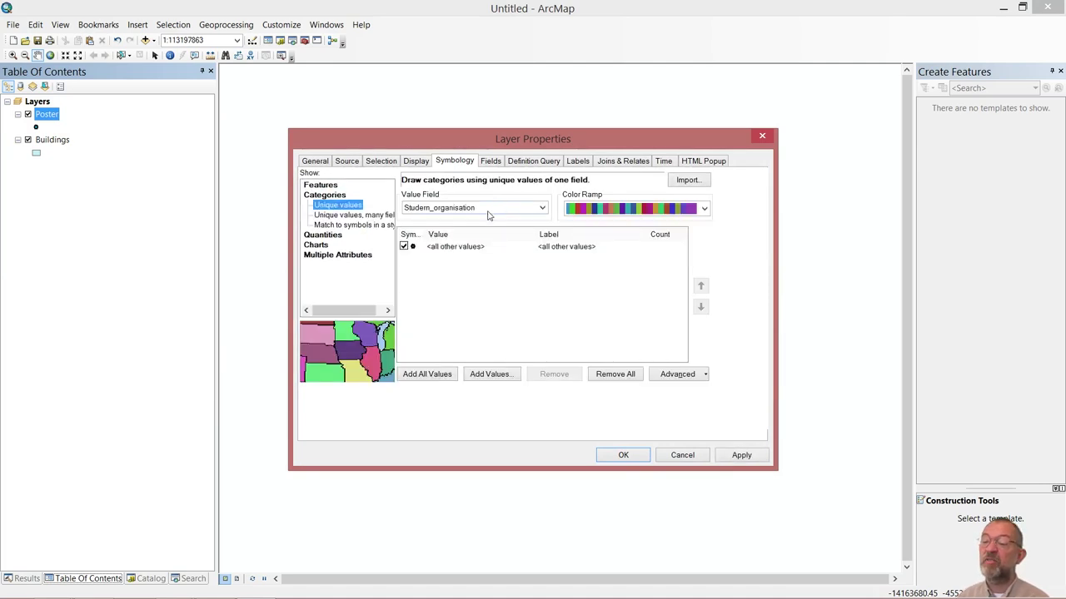
pyautogui.click(483, 215)
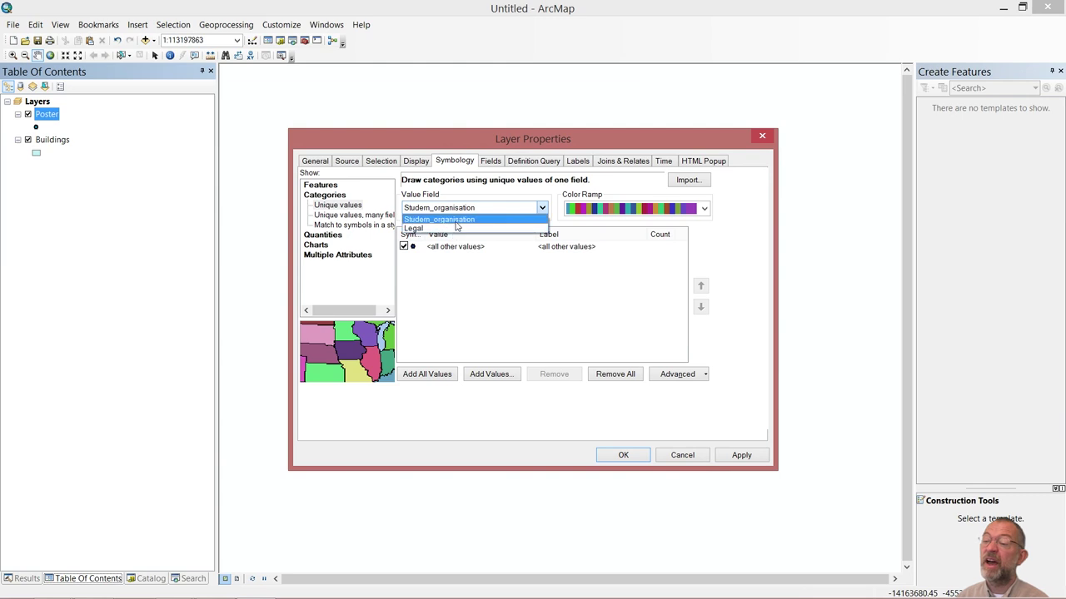
pyautogui.click(450, 219)
pyautogui.click(437, 377)
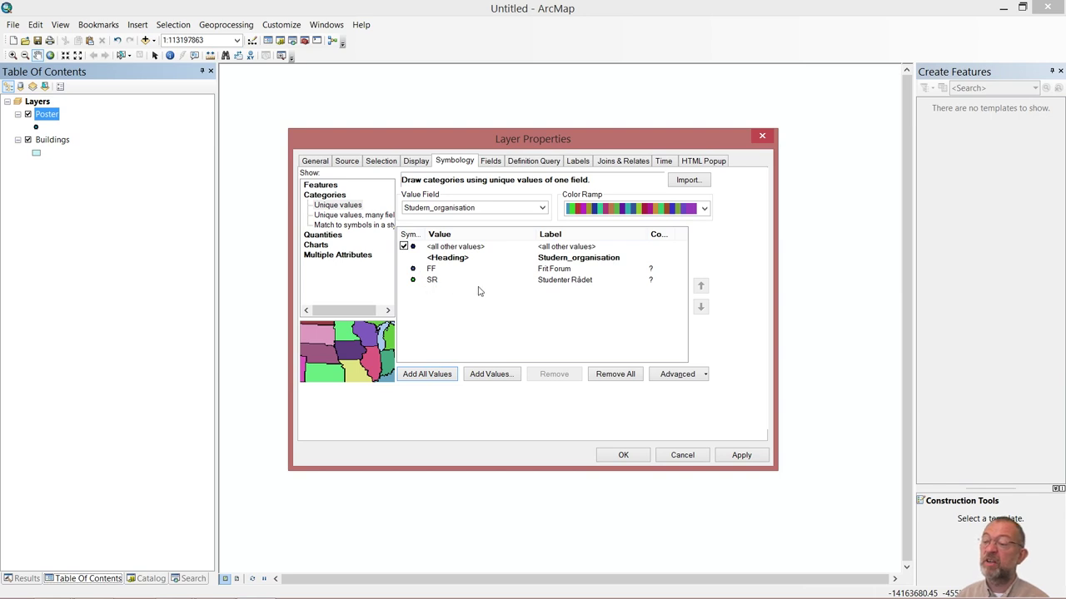
# Make the Frit Forum marker a bright yellow circle of size 8 without an outline.
pyautogui.doubleClick(413, 270)
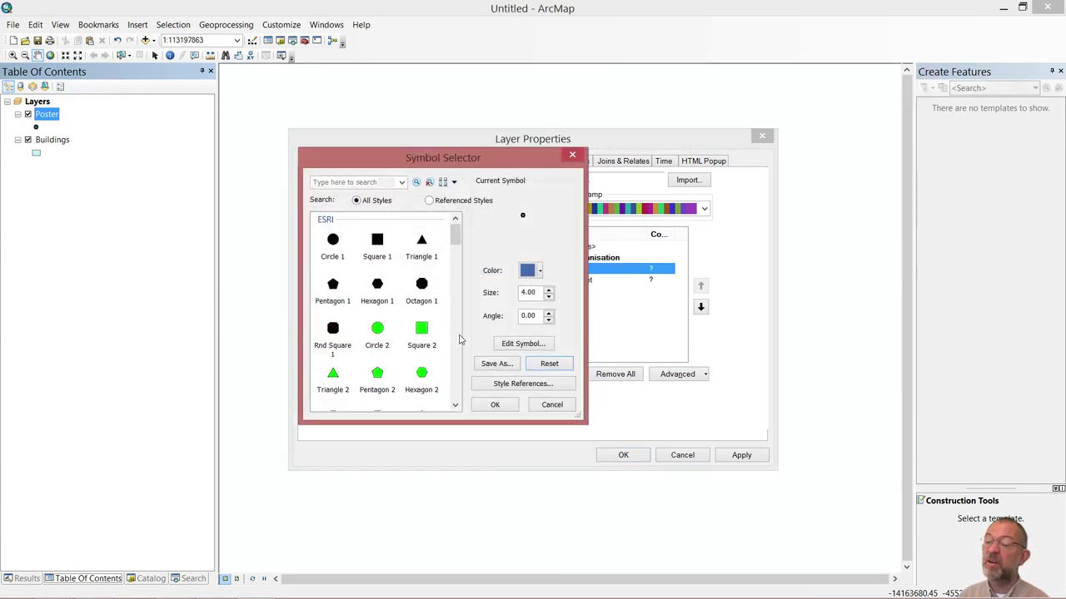
pyautogui.click(533, 270)
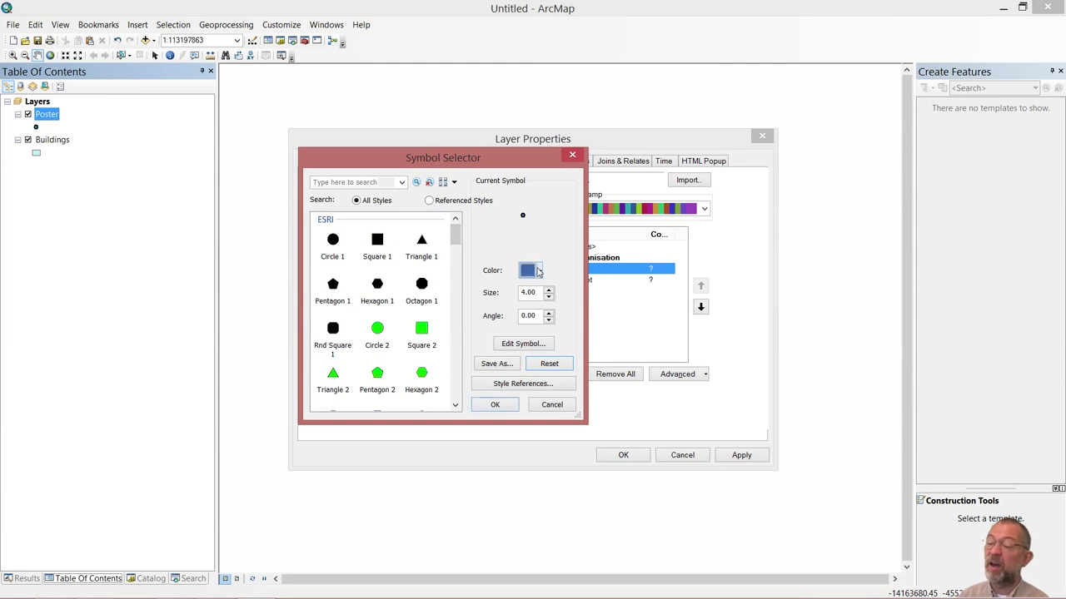
pyautogui.click(565, 308)
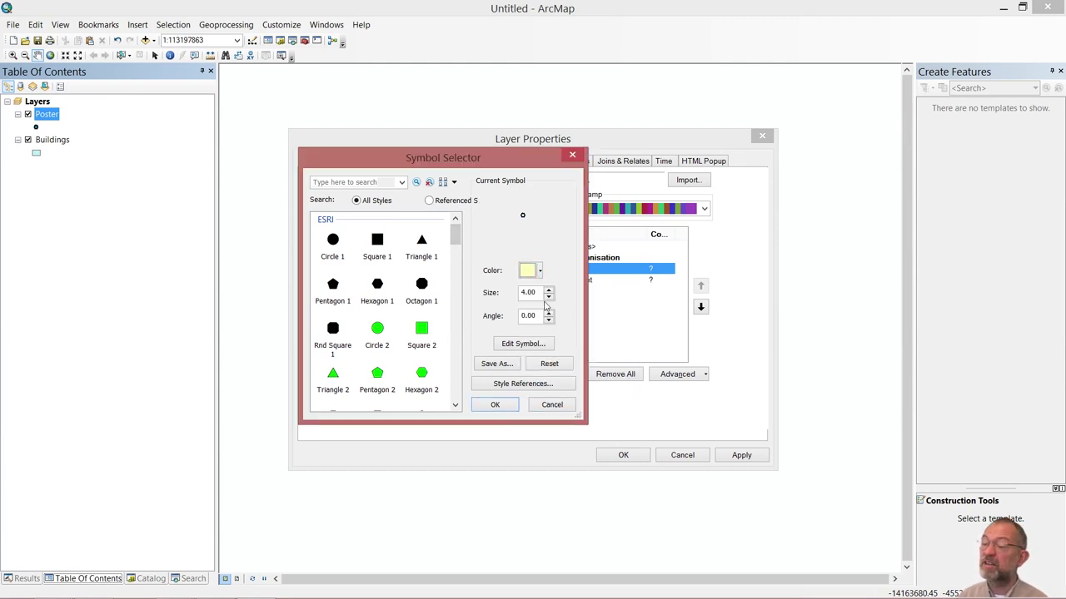
pyautogui.click(533, 346)
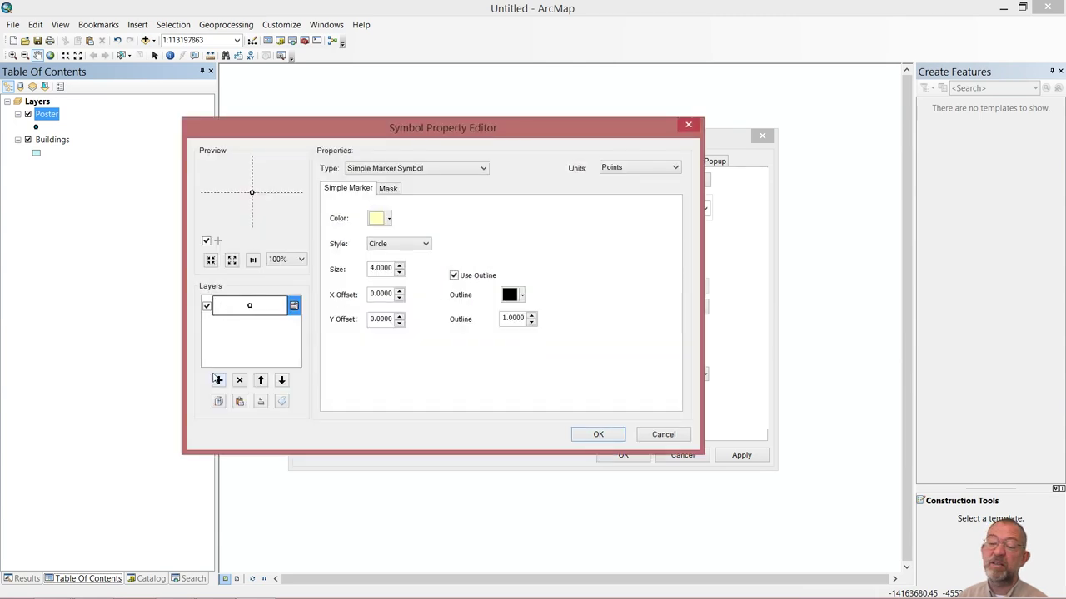
pyautogui.click(399, 266)
pyautogui.click(400, 266)
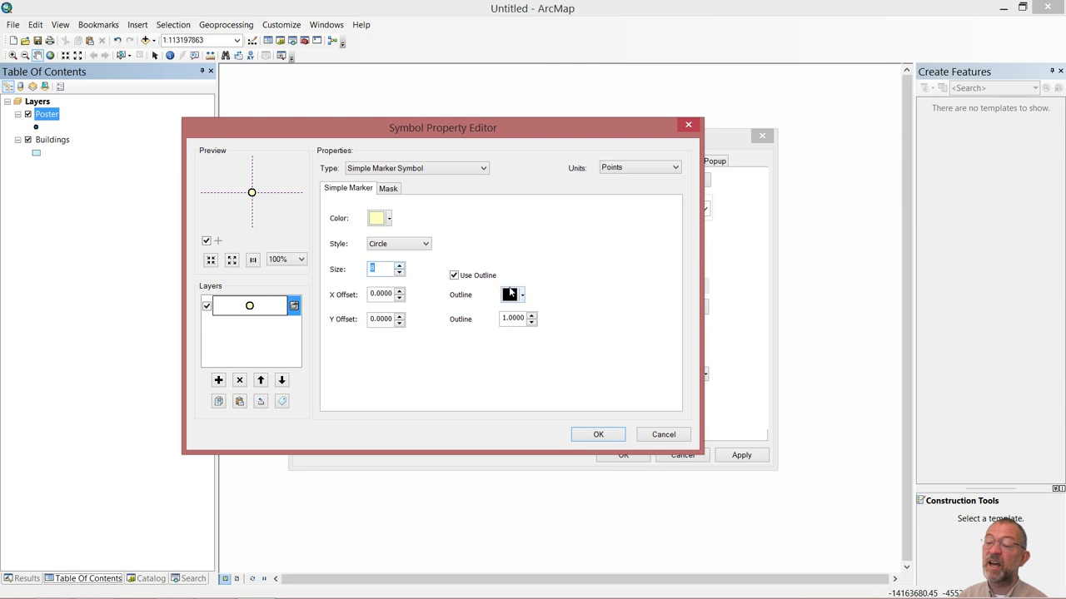
pyautogui.click(454, 276)
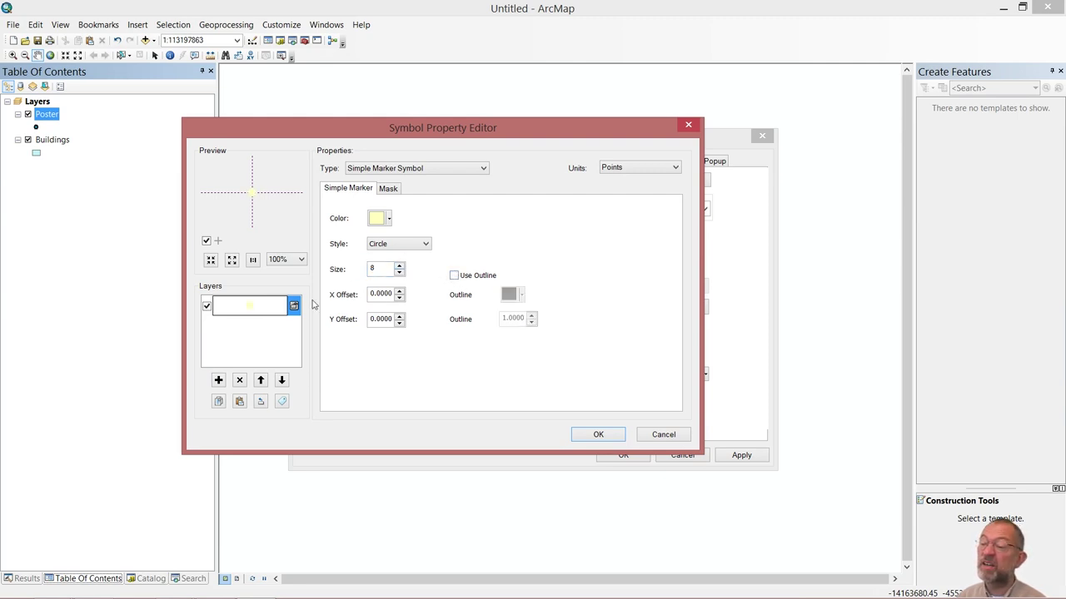
pyautogui.click(389, 218)
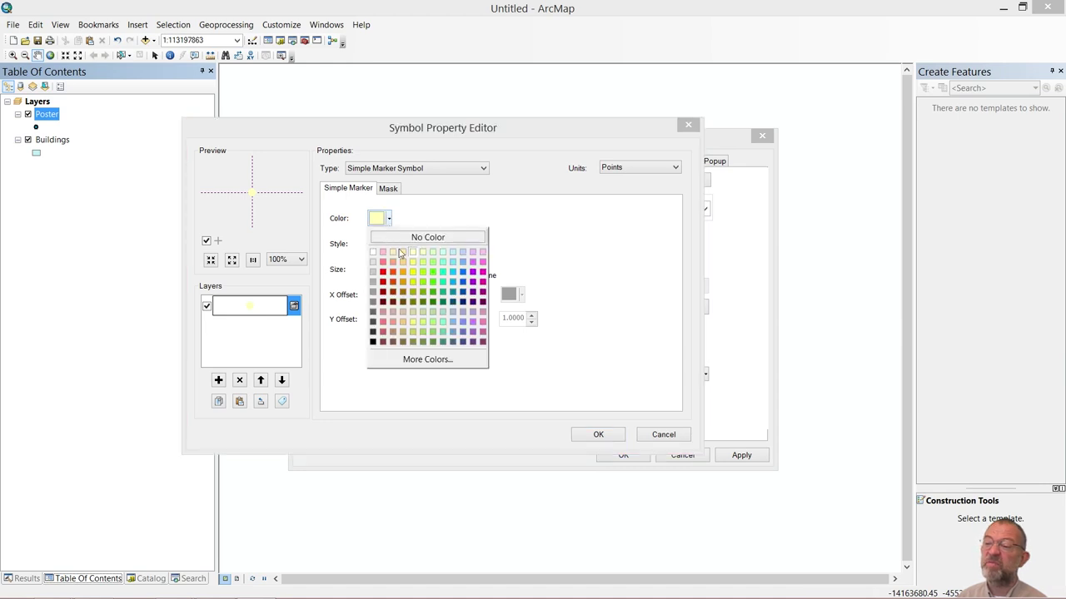
pyautogui.click(413, 272)
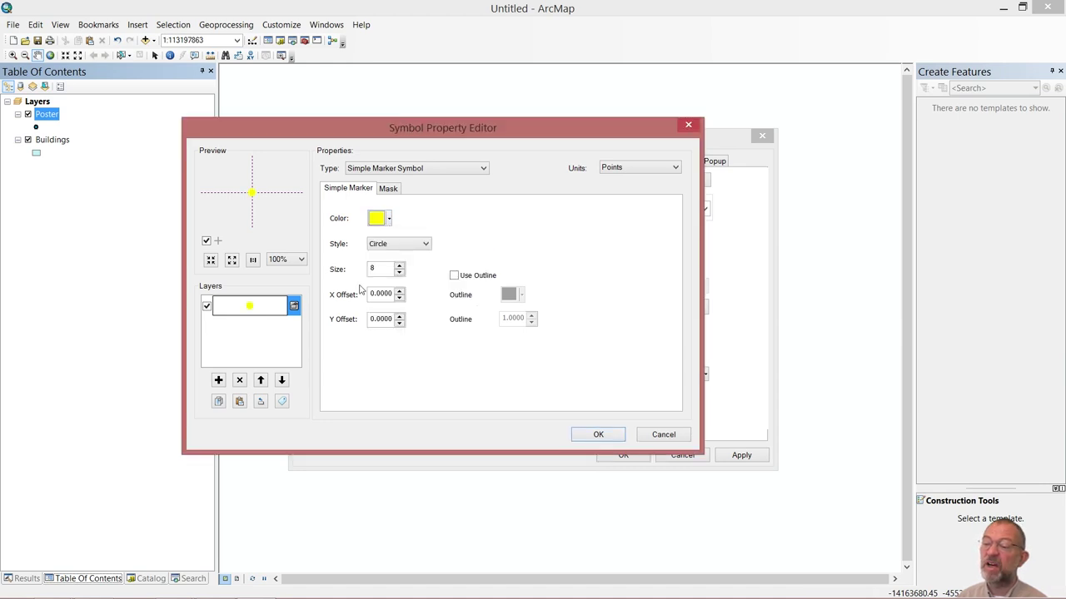
# Add a second symbol layer with a black Cross over the yellow Frit Forum circle and accept the symbol.
pyautogui.click(218, 380)
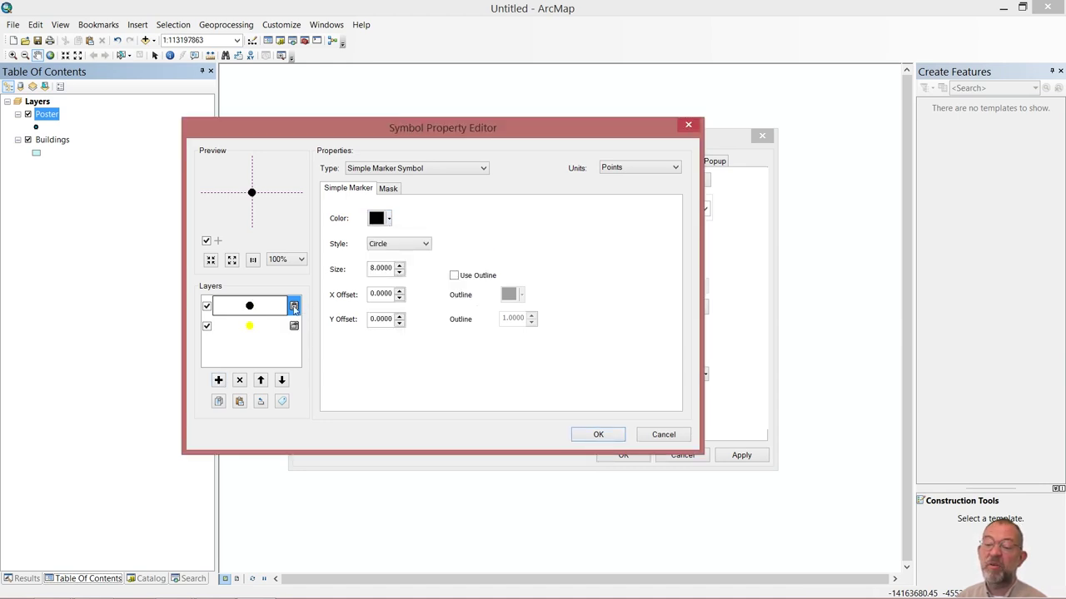
pyautogui.click(420, 244)
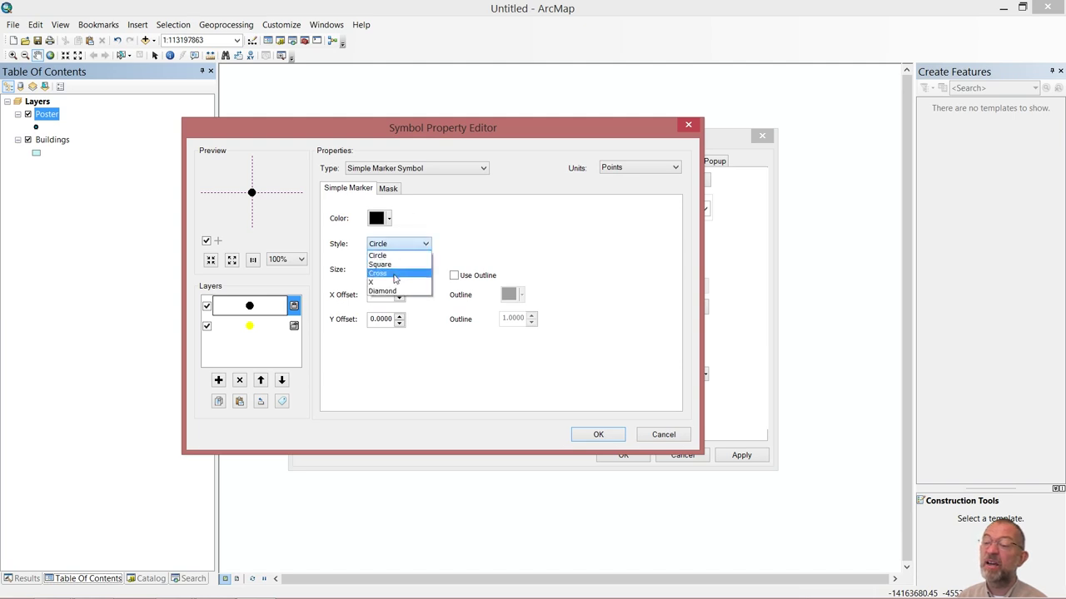
pyautogui.click(395, 276)
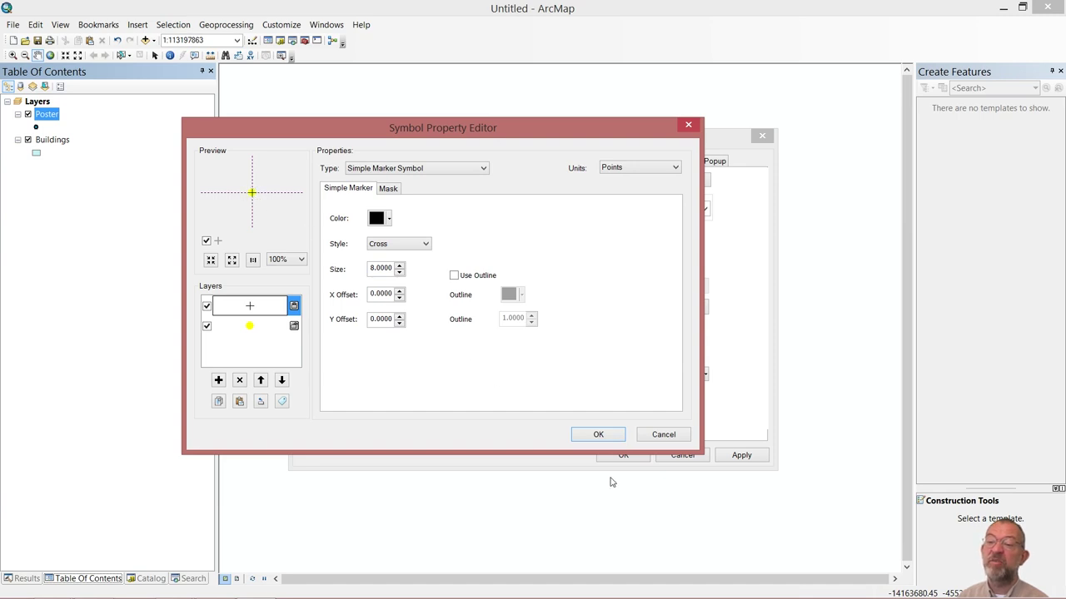
pyautogui.click(600, 436)
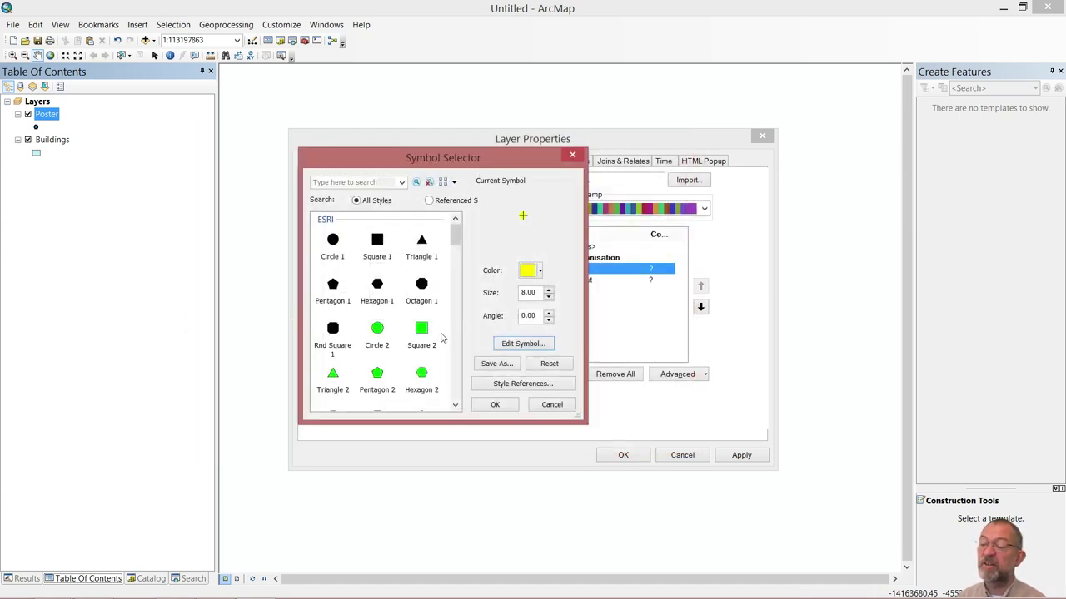
pyautogui.click(496, 405)
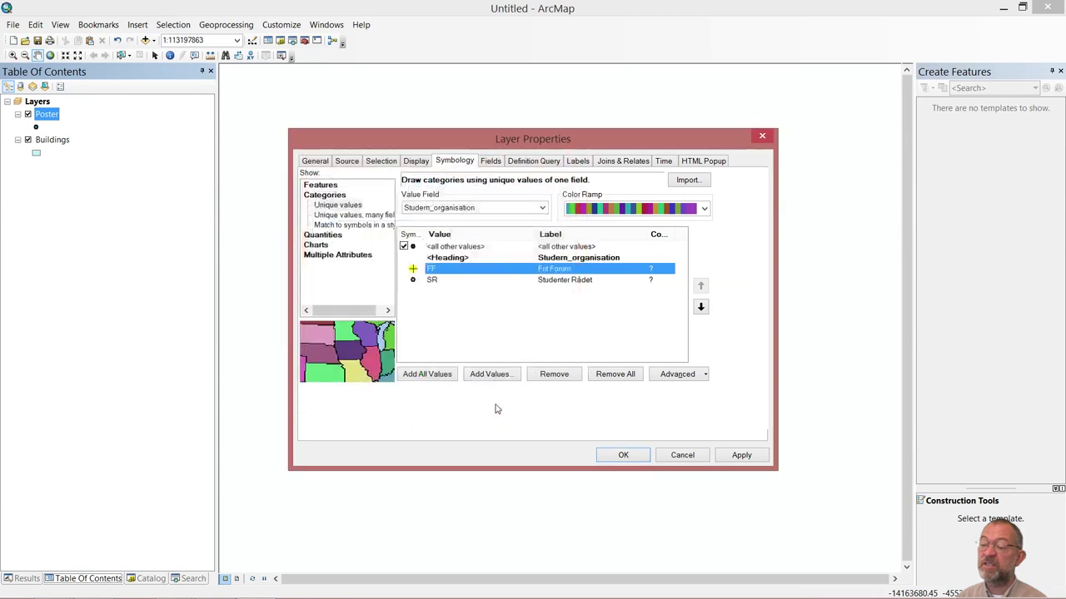
# Make the Studenter Rådet marker a bright green circle of size 8 without an outline.
pyautogui.doubleClick(418, 283)
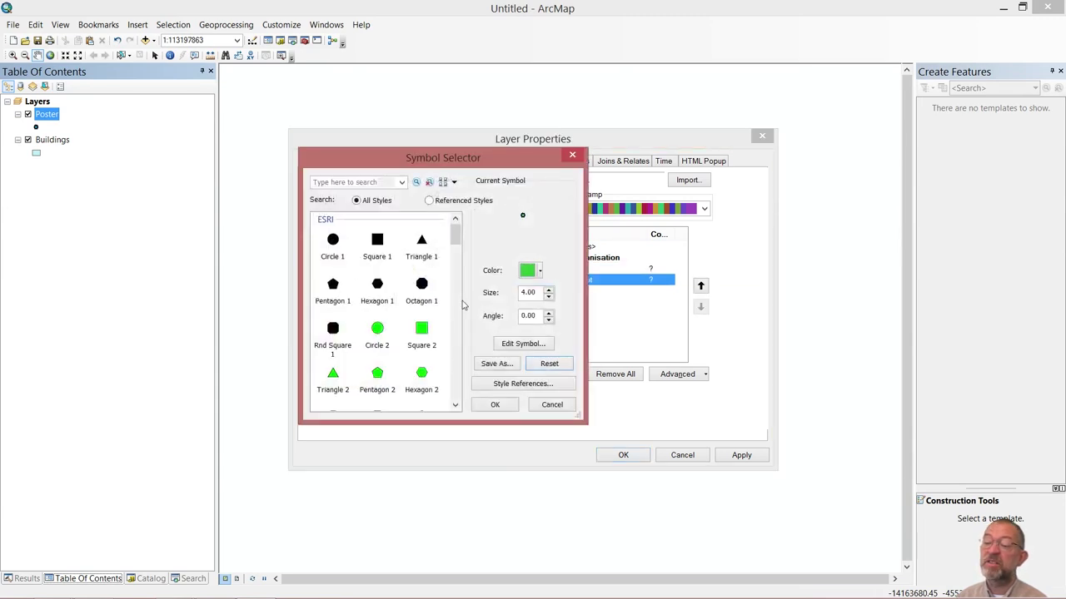
pyautogui.click(550, 295)
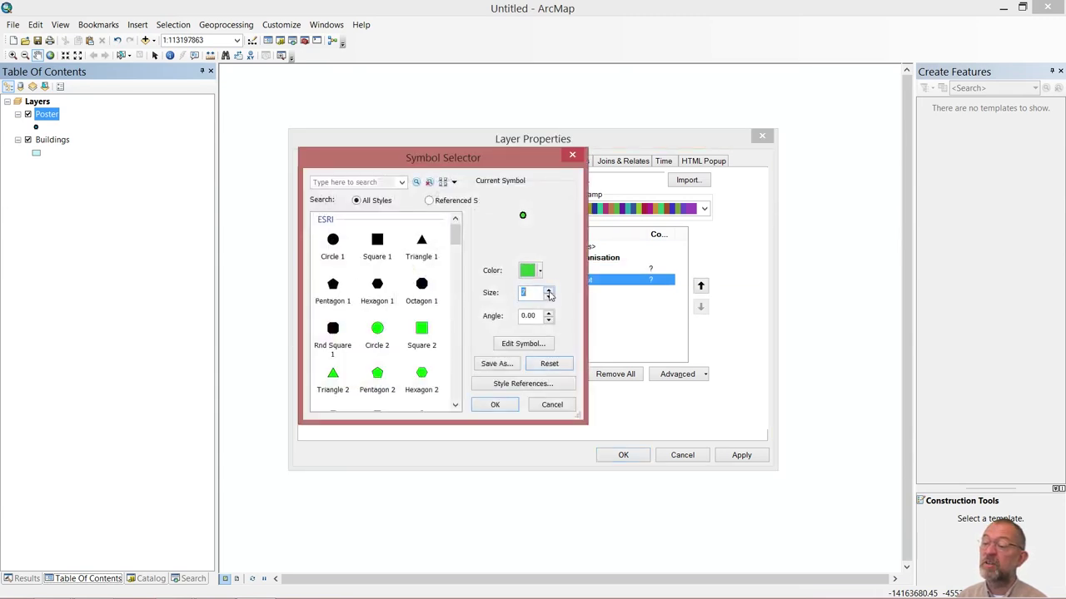
pyautogui.click(519, 343)
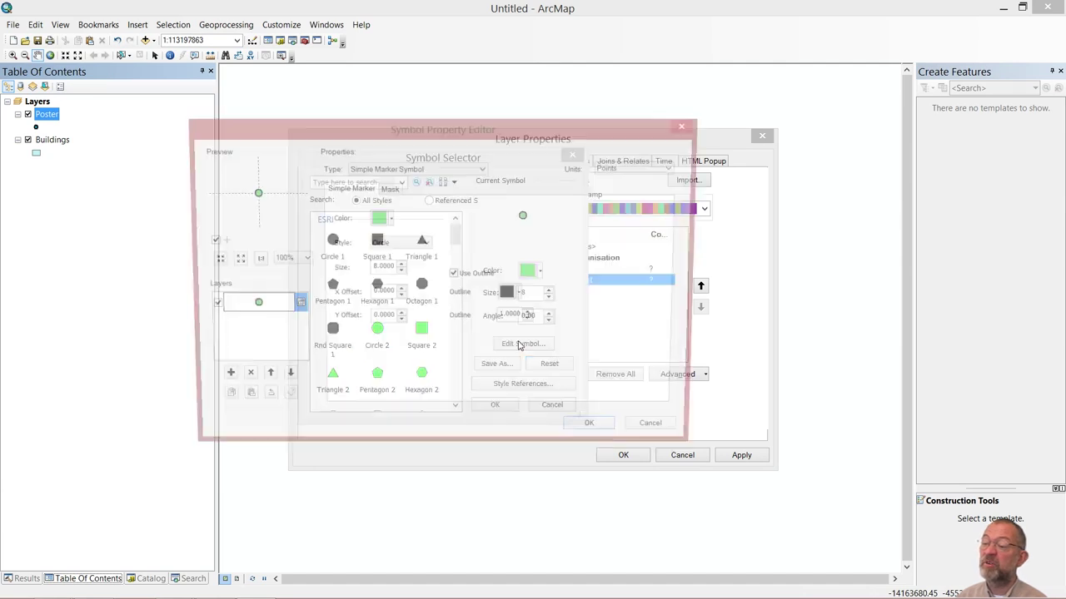
pyautogui.click(453, 275)
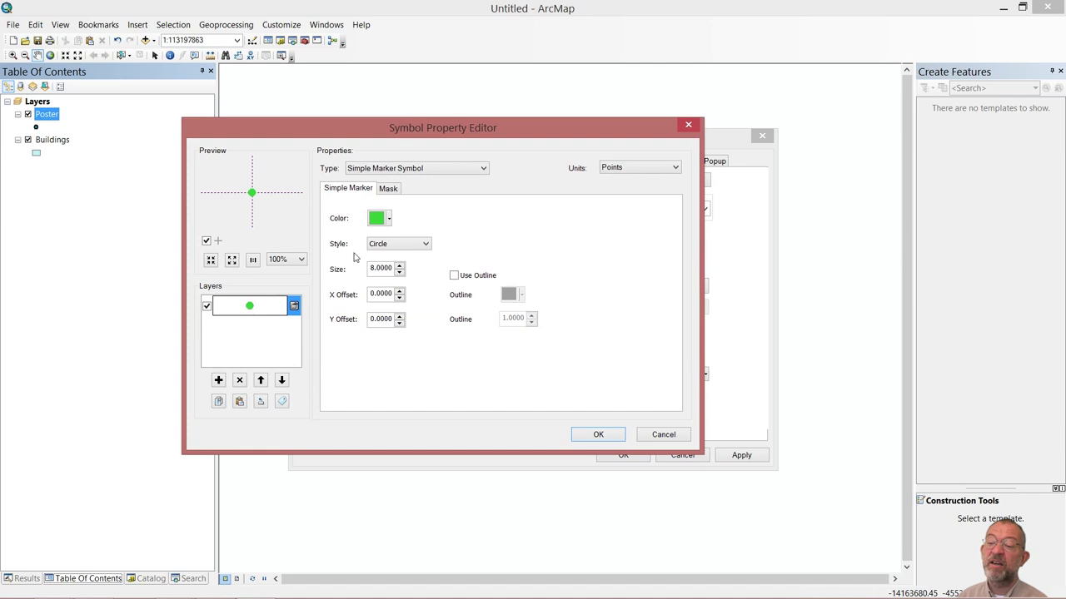
pyautogui.click(388, 220)
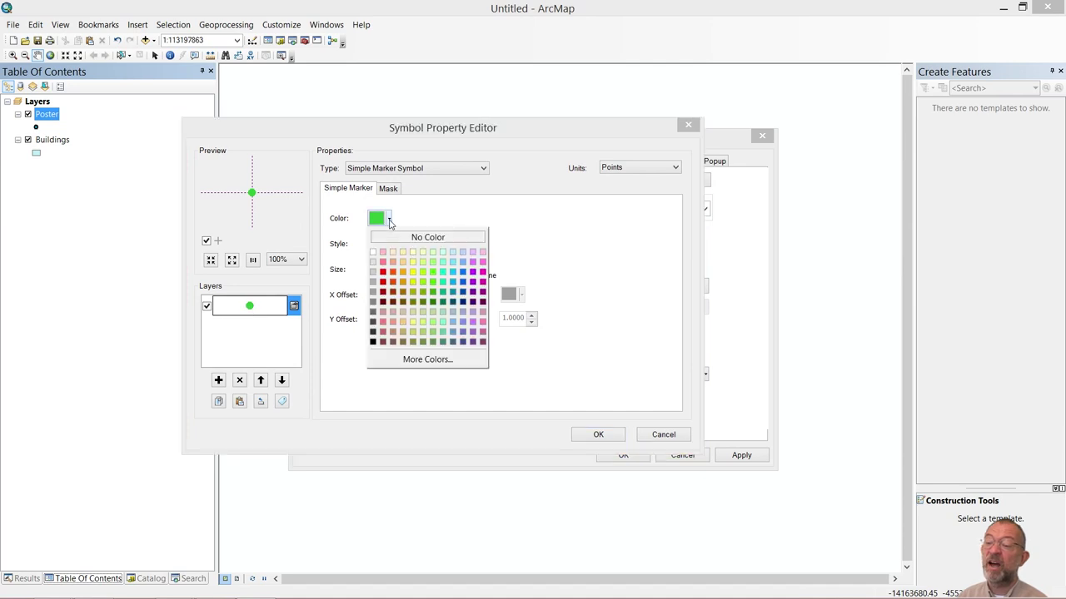
pyautogui.click(433, 272)
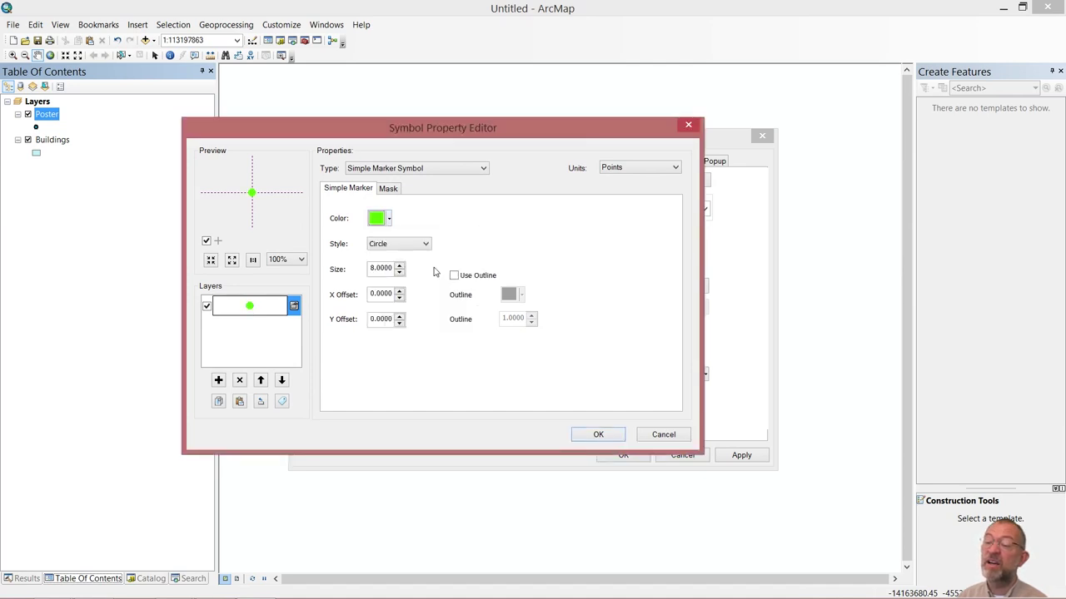
# Add a black Cross symbol layer over the green Studenter Rådet circle and apply the symbology to the Poster layer.
pyautogui.click(219, 379)
pyautogui.click(399, 247)
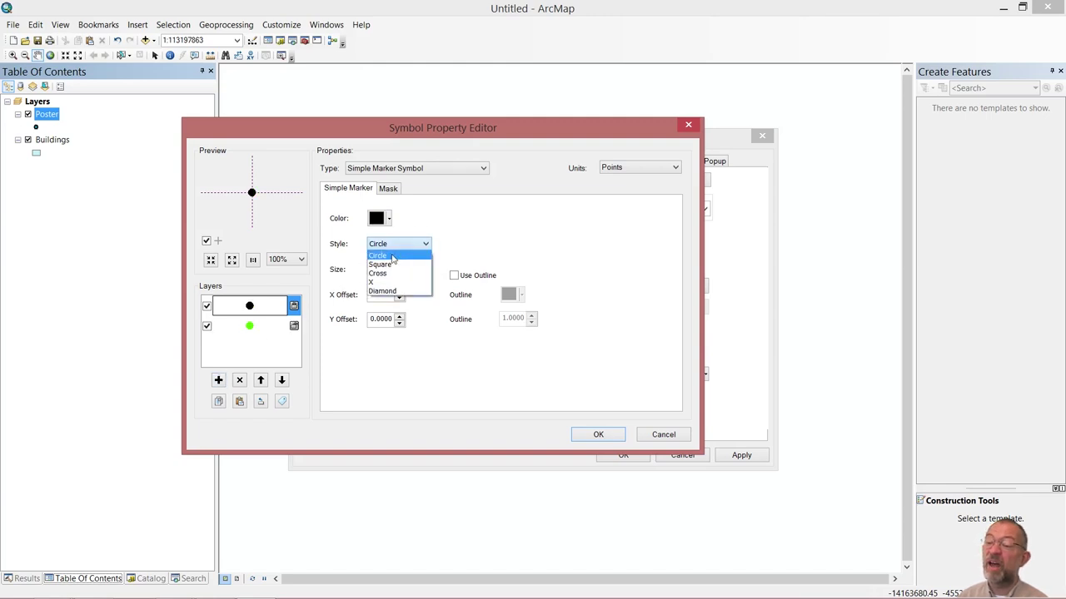
pyautogui.click(387, 271)
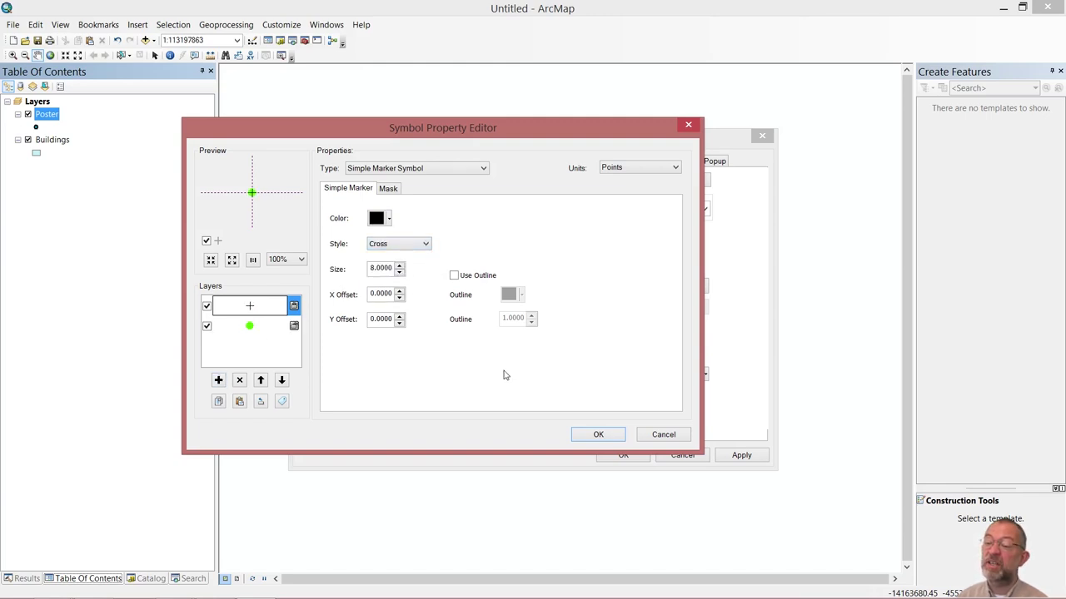
pyautogui.click(594, 435)
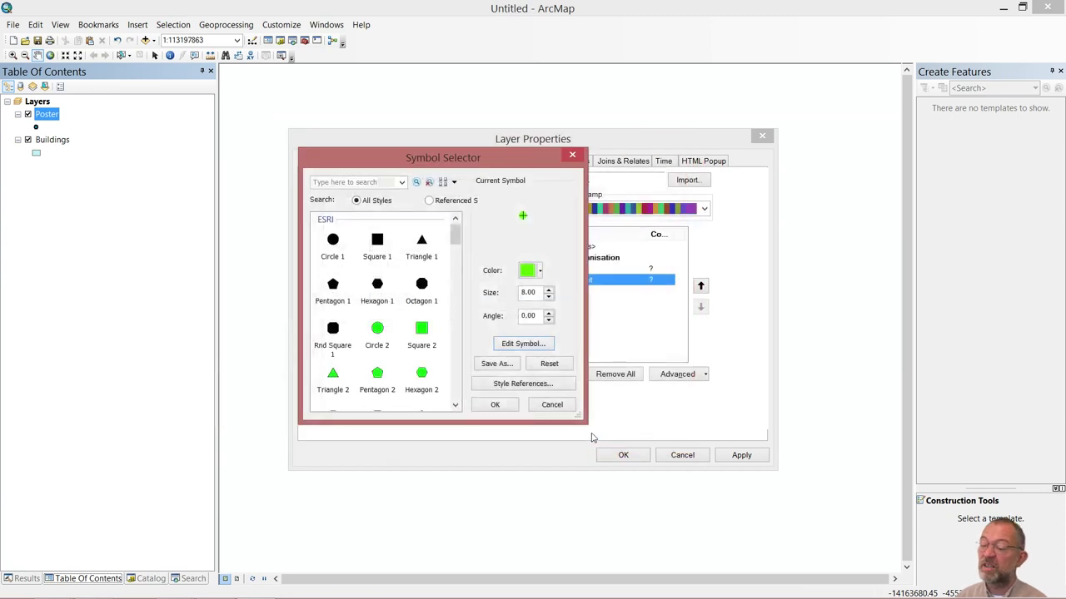
pyautogui.click(495, 405)
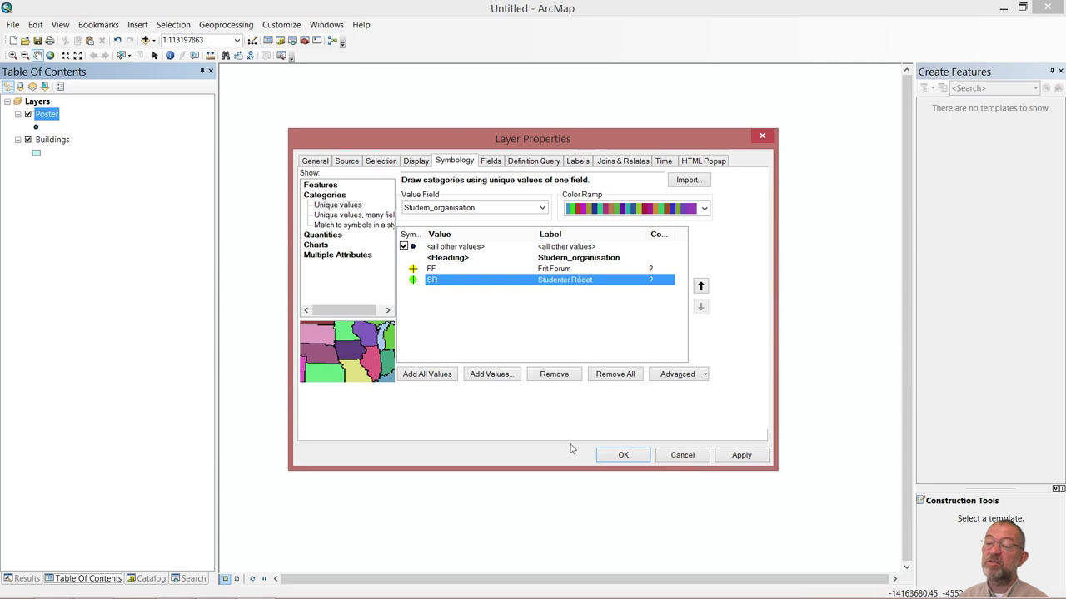
pyautogui.click(635, 458)
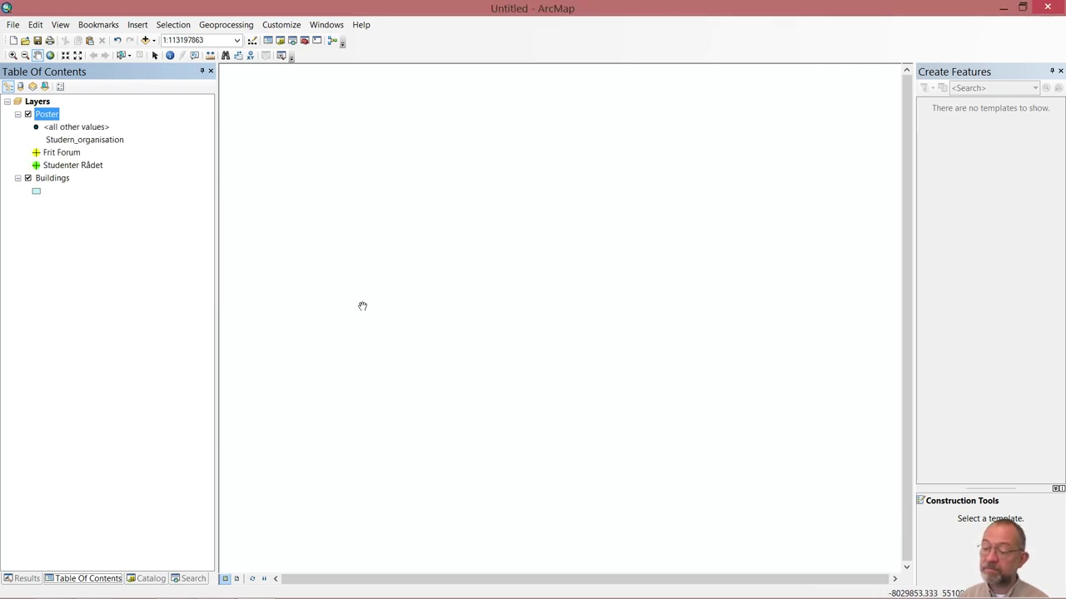
# Symbolize the Buildings layer with the 10% Simple hatch fill and make its hatch lines magenta.
pyautogui.click(37, 192)
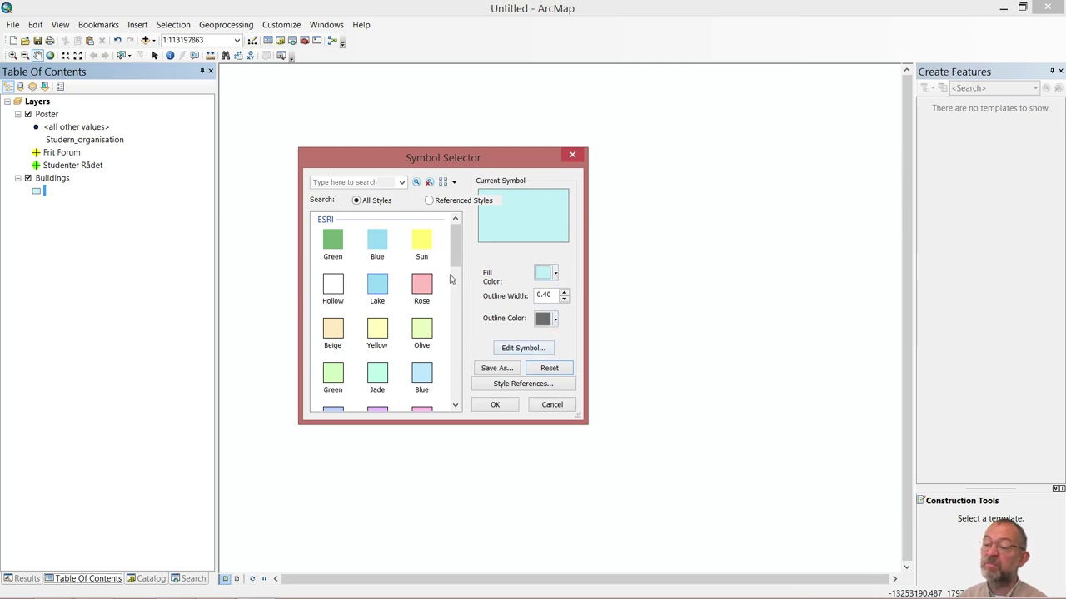
pyautogui.moveTo(455, 265); pyautogui.dragTo(455, 392)
pyautogui.click(431, 305)
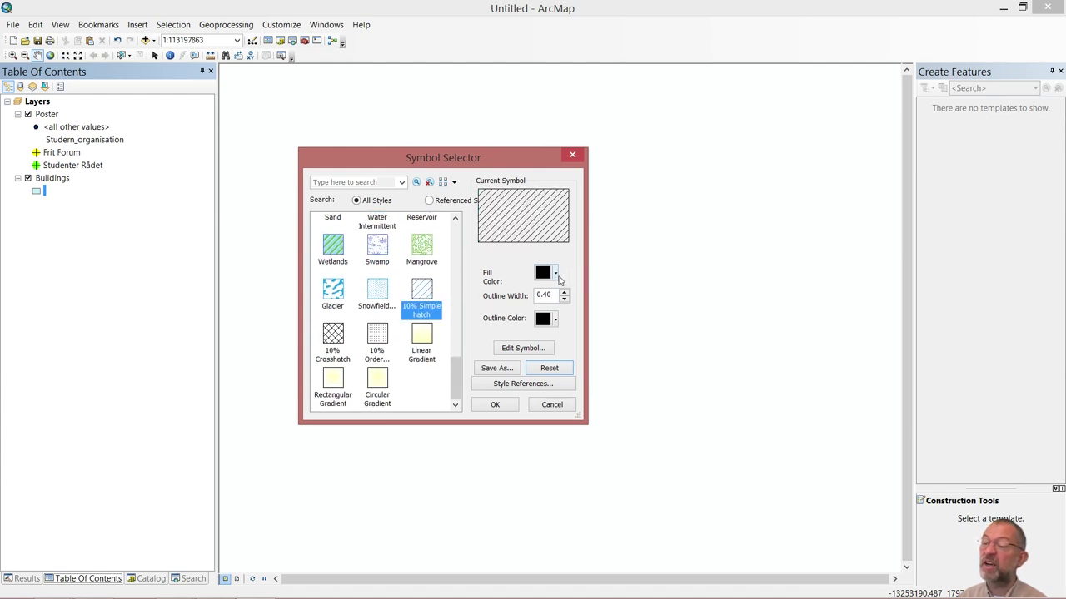
pyautogui.click(524, 349)
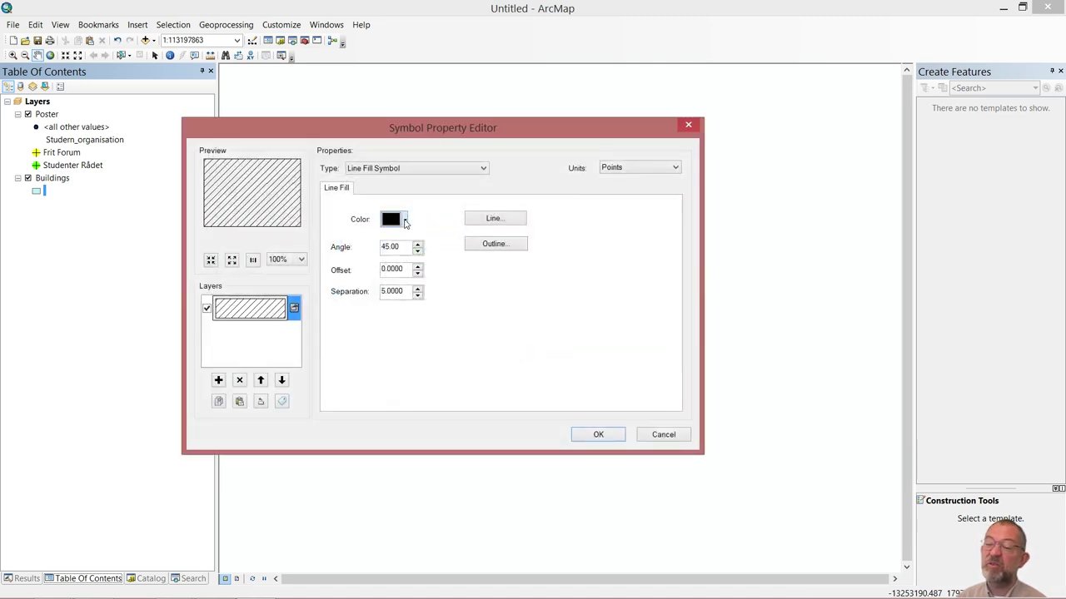
pyautogui.click(405, 220)
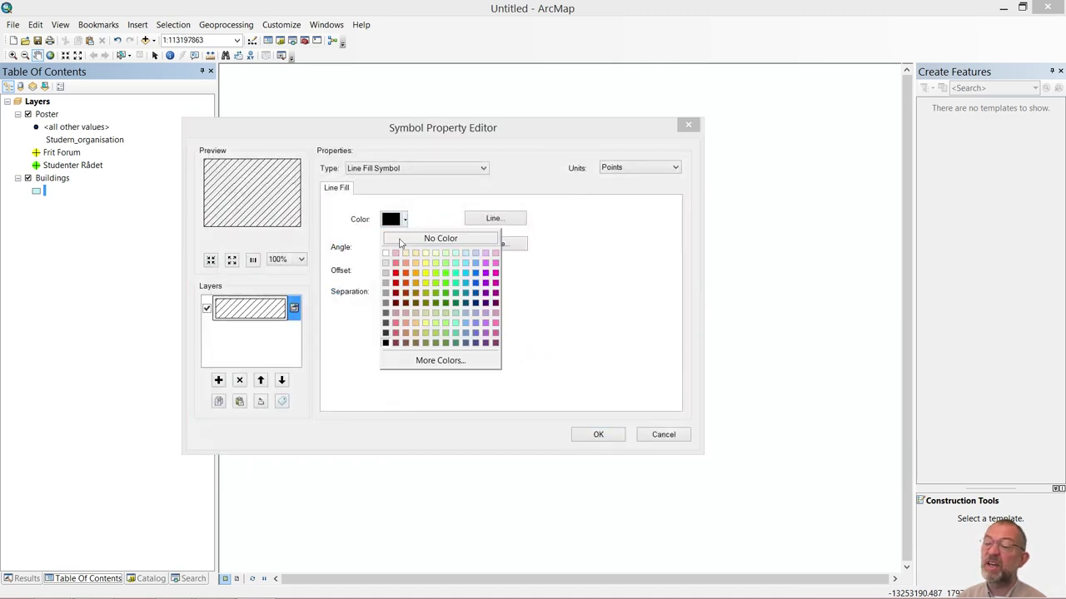
pyautogui.click(495, 273)
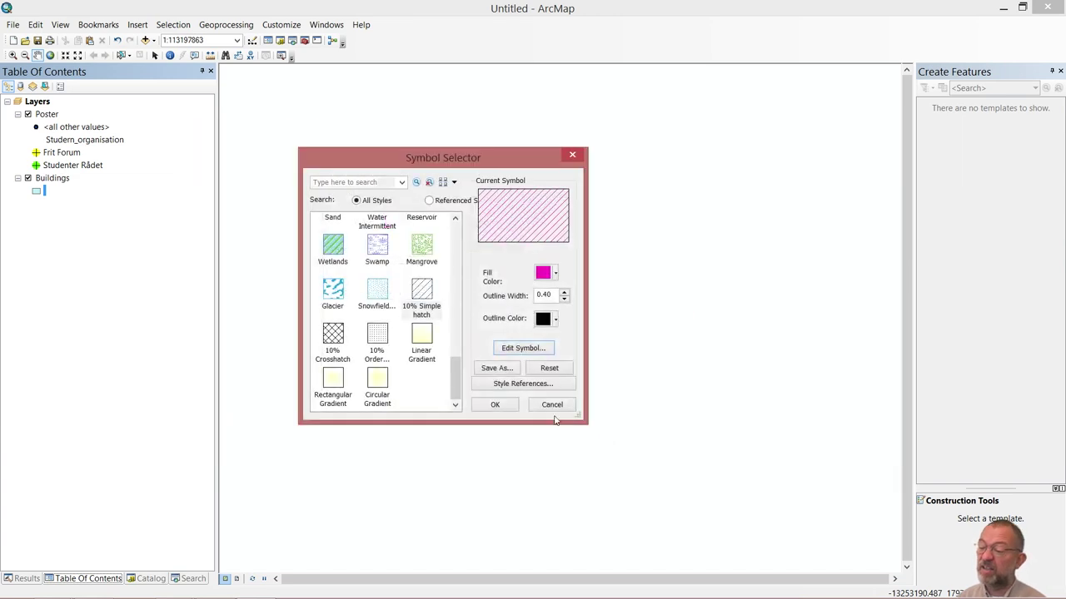
pyautogui.click(497, 404)
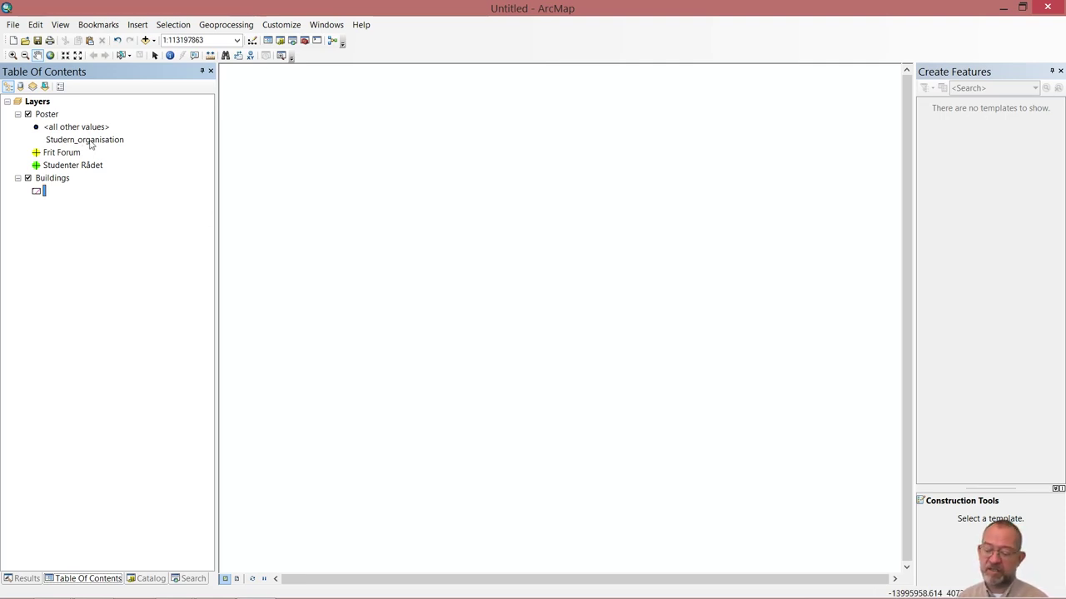
# Display the Editor toolbar.
pyautogui.rightClick(448, 51)
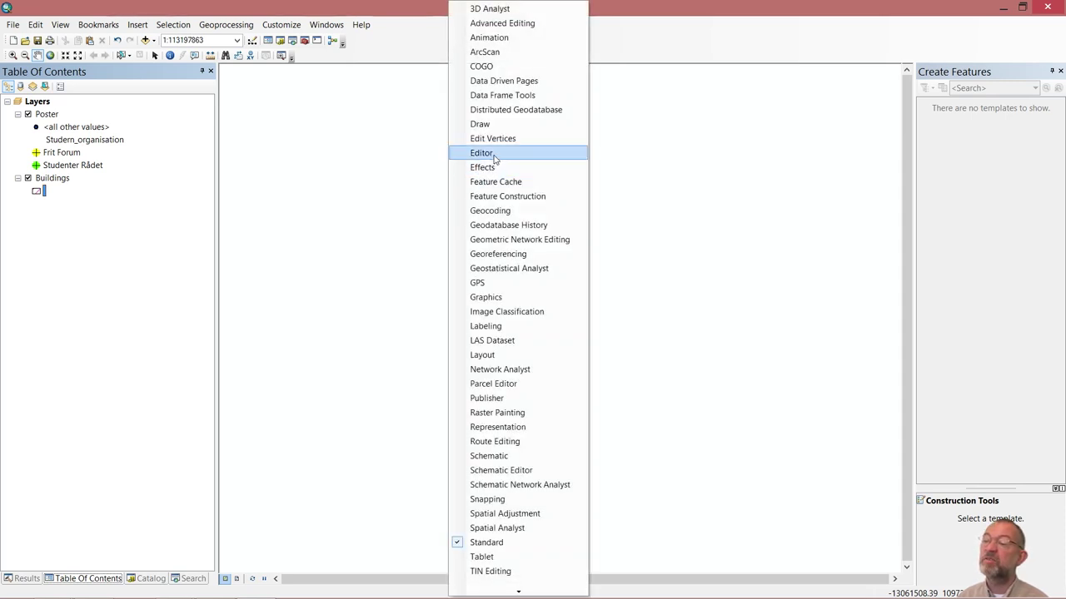
pyautogui.rightClick(398, 50)
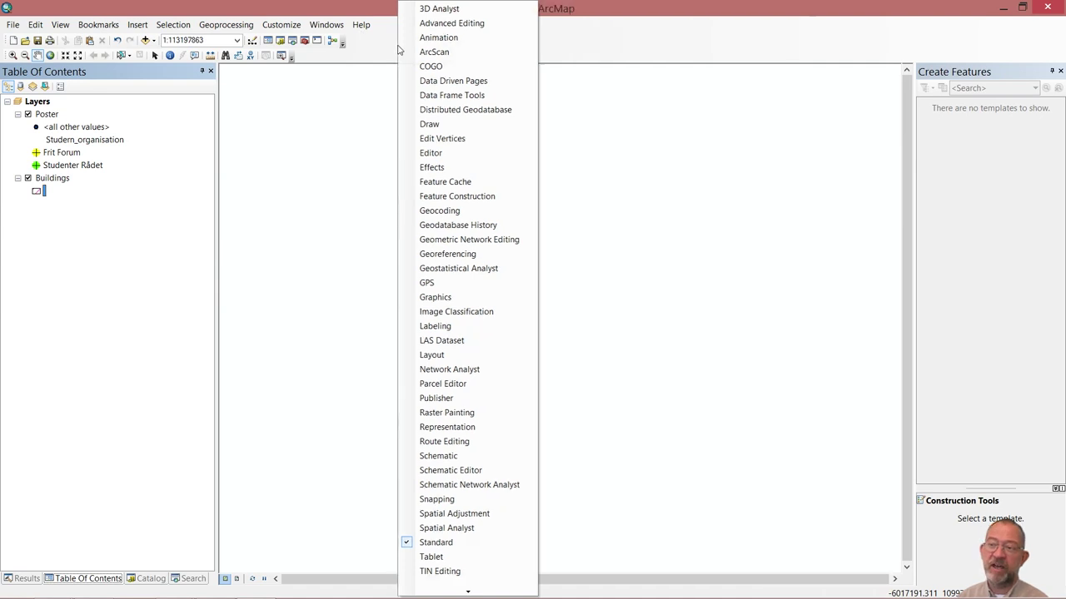
pyautogui.click(282, 24)
pyautogui.moveTo(347, 32)
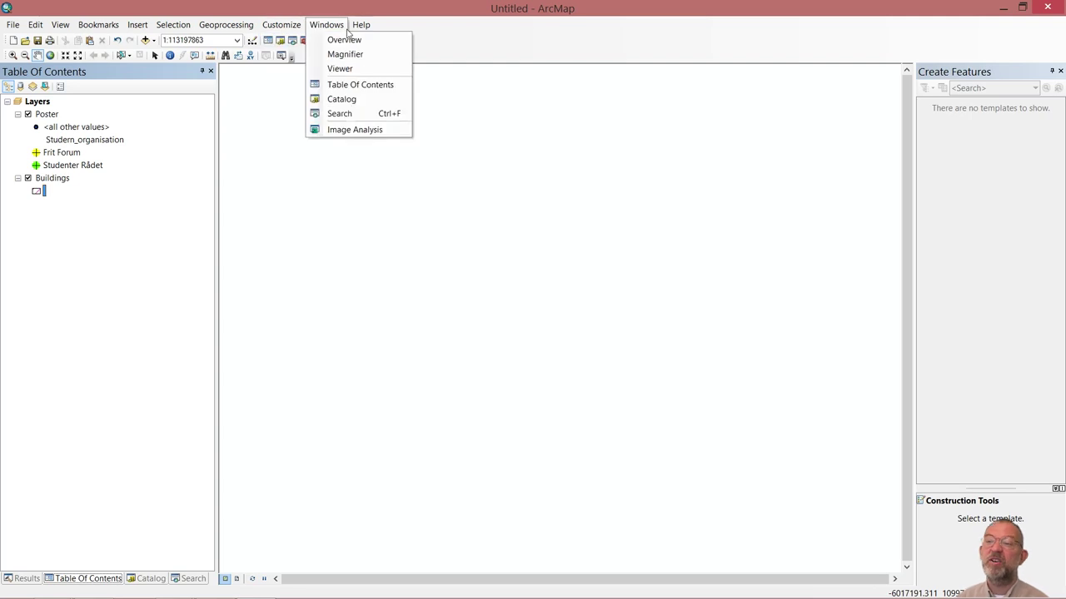
pyautogui.moveTo(287, 27)
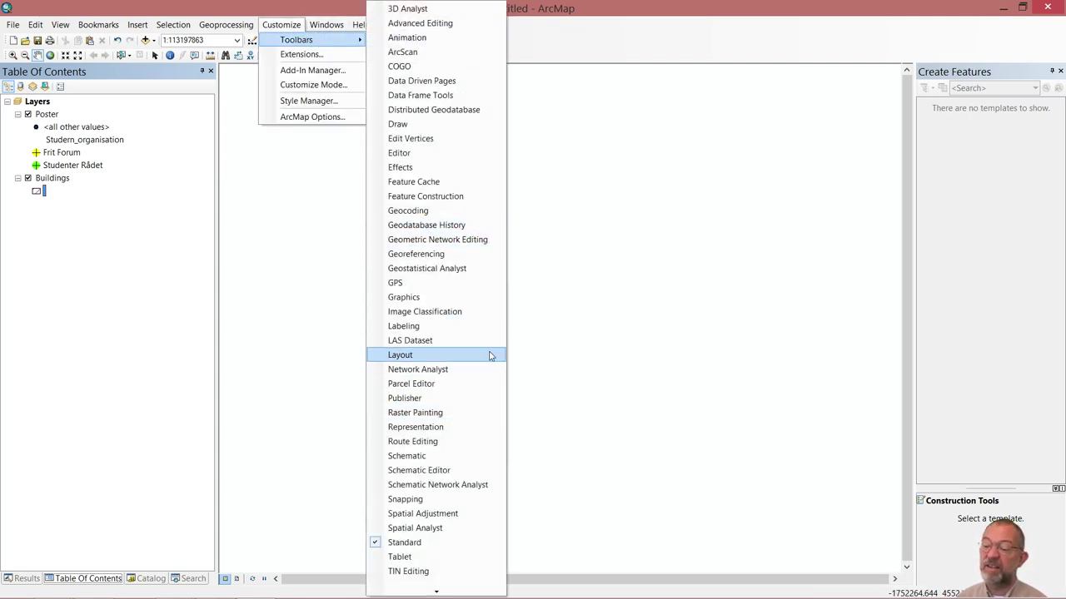
pyautogui.click(433, 154)
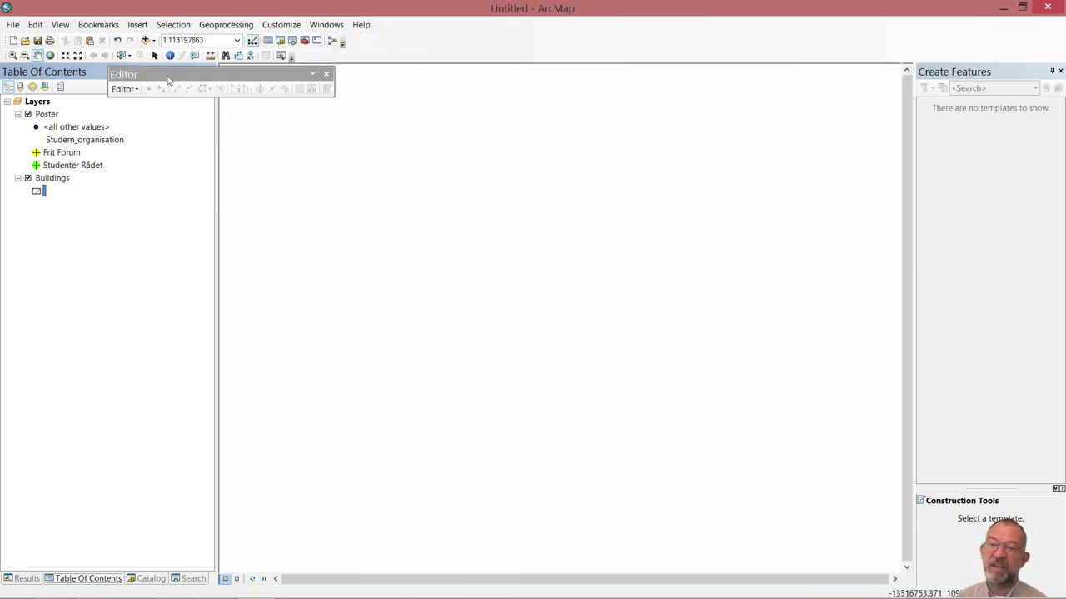
pyautogui.click(138, 90)
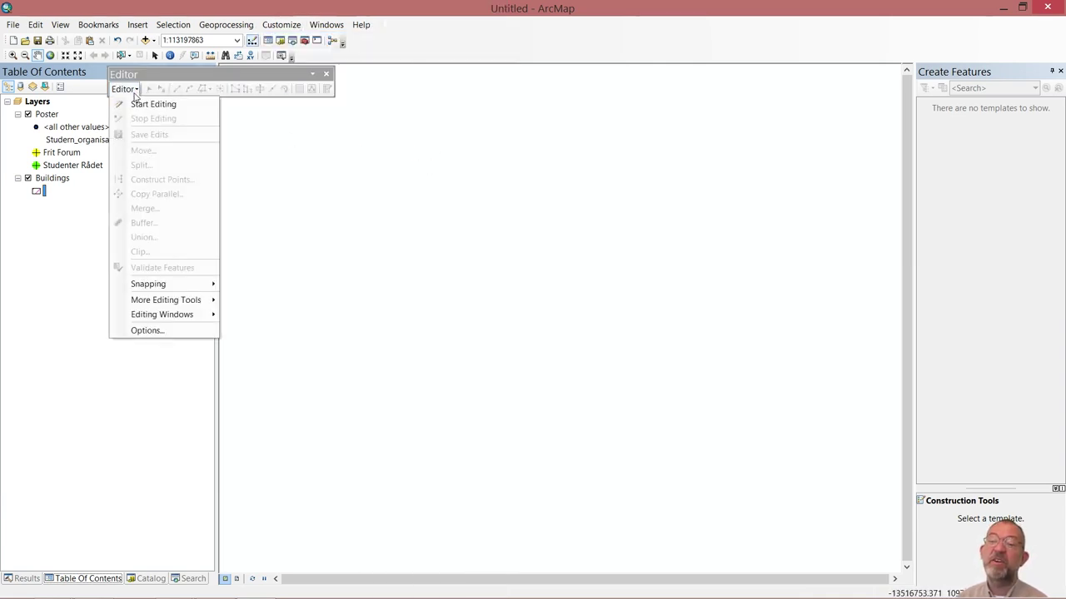
pyautogui.click(125, 89)
pyautogui.click(130, 93)
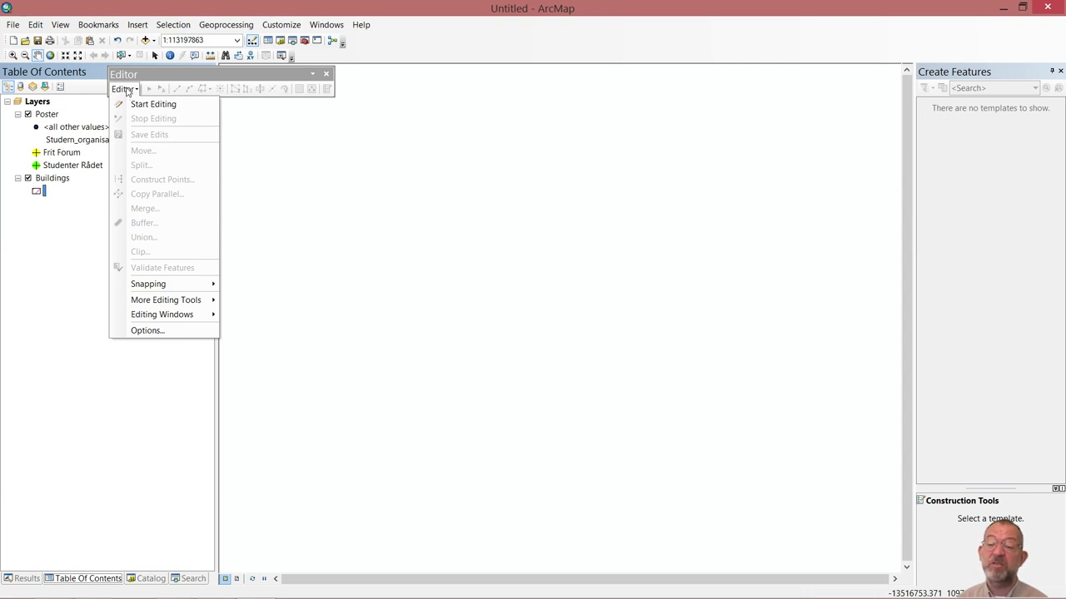
# Create feature templates for both the Poster and Buildings layers and check the templates listed under each layer.
pyautogui.click(47, 116)
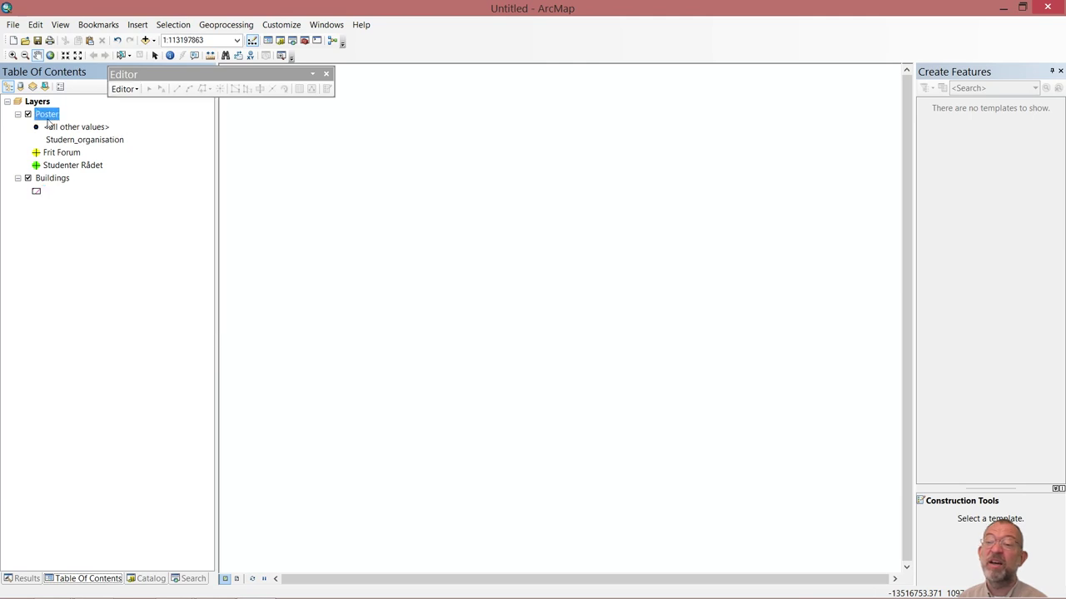
pyautogui.rightClick(48, 118)
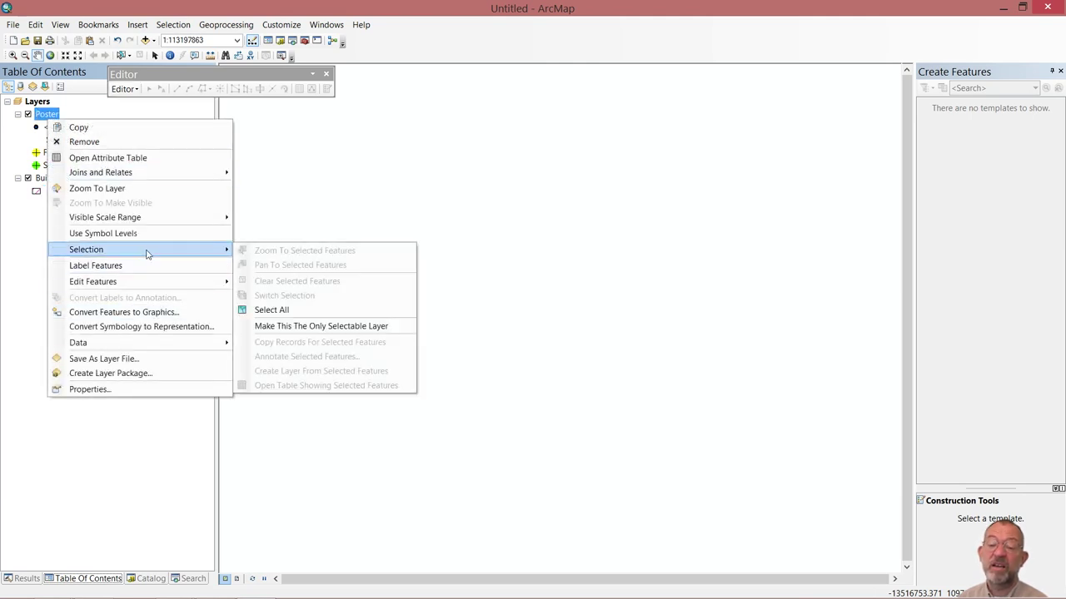
pyautogui.moveTo(177, 219)
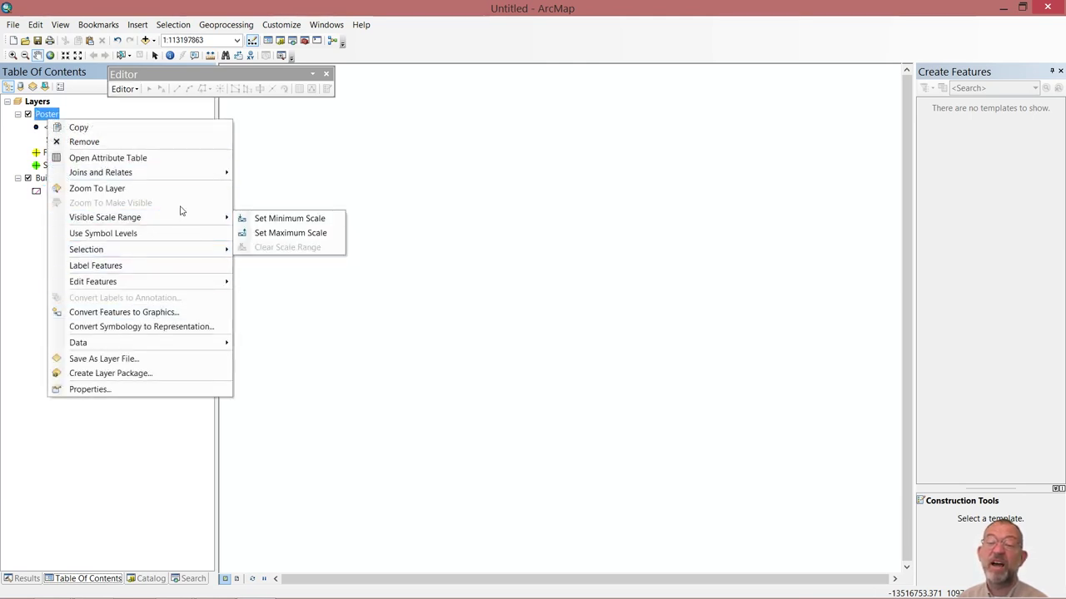
pyautogui.moveTo(175, 282)
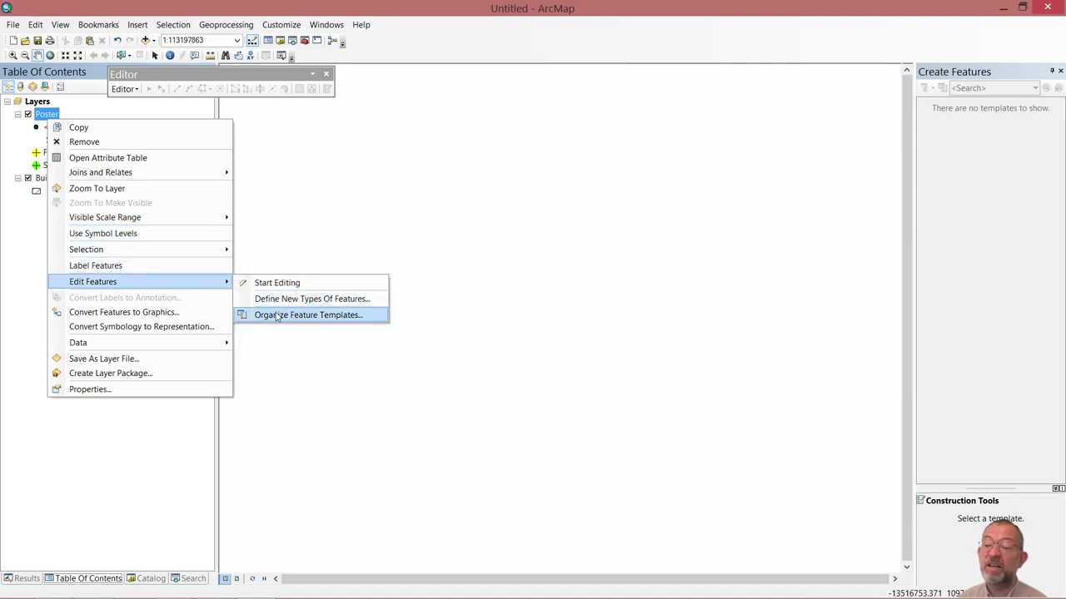
pyautogui.click(350, 318)
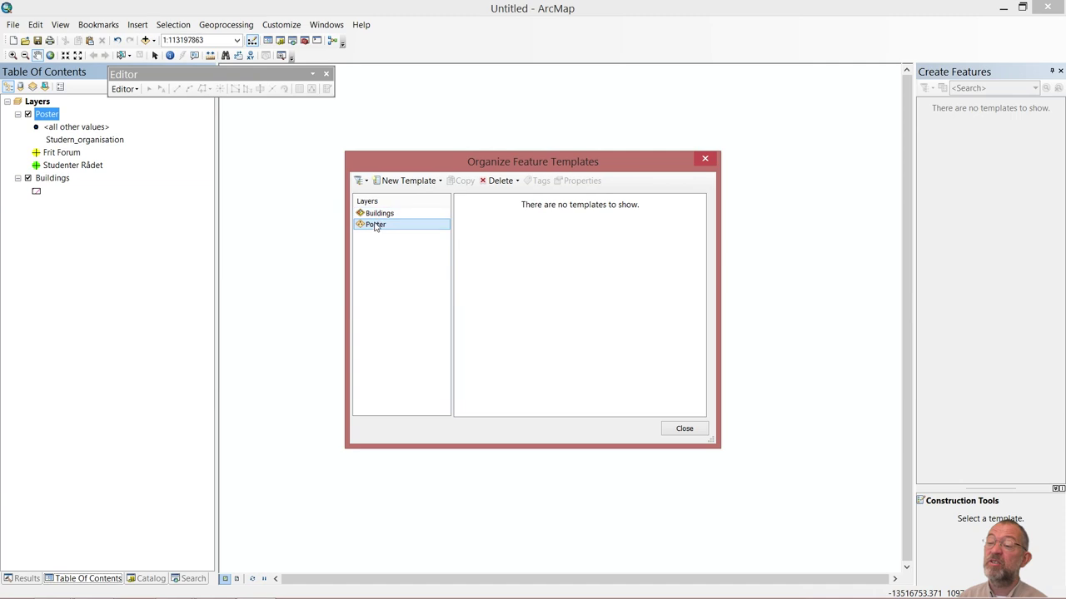
pyautogui.click(404, 181)
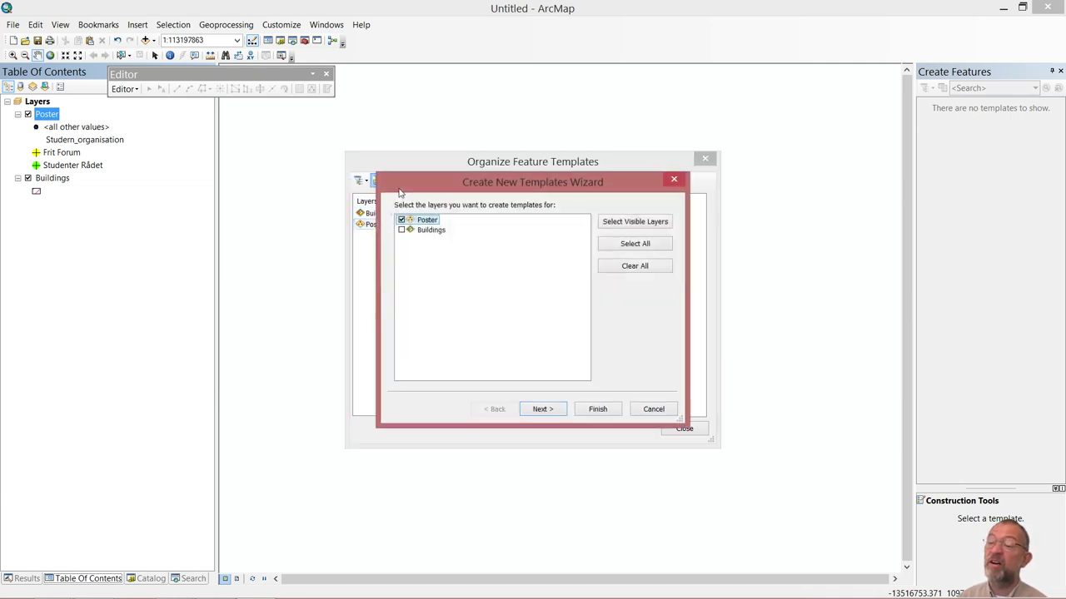
pyautogui.click(403, 230)
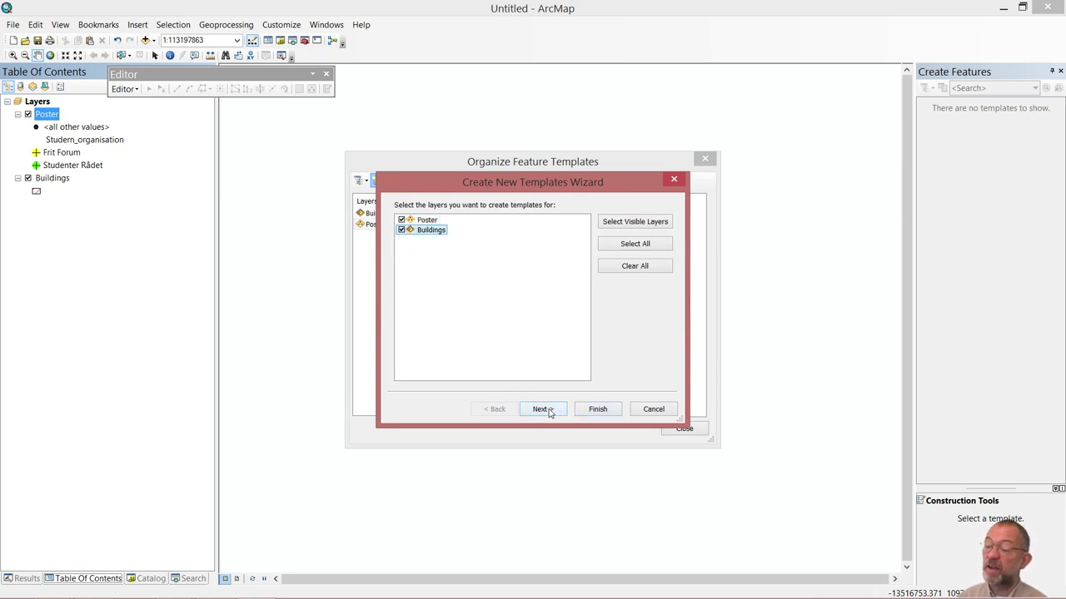
pyautogui.click(596, 408)
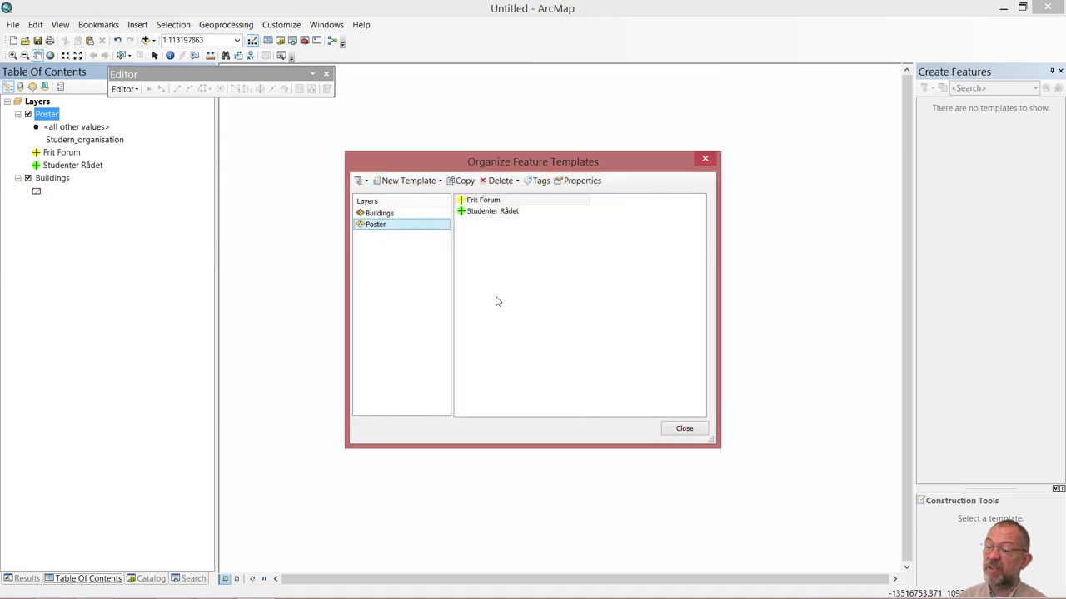
pyautogui.click(488, 212)
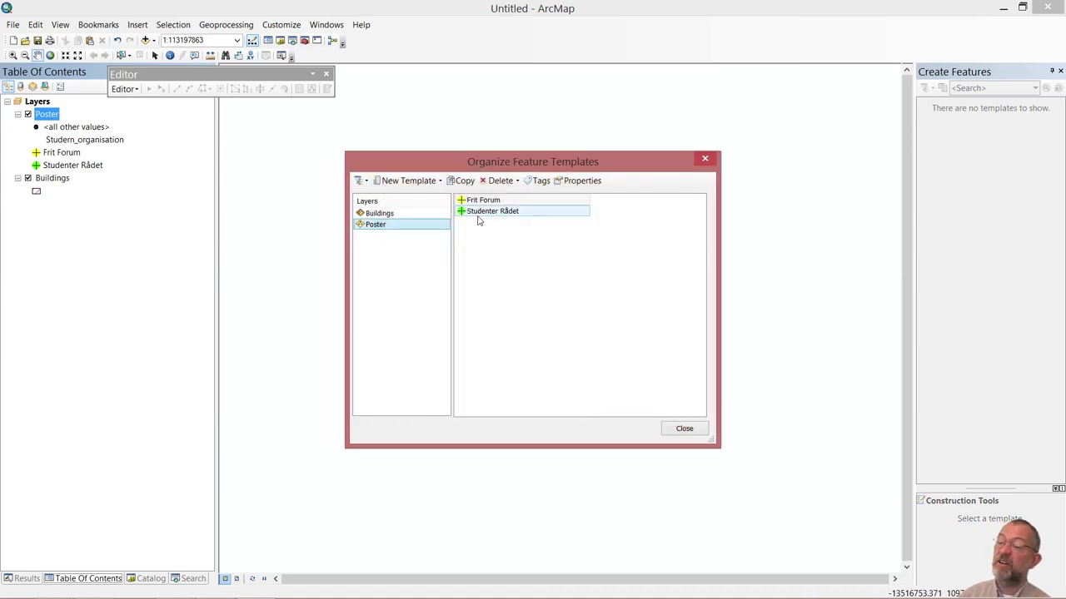
pyautogui.click(469, 201)
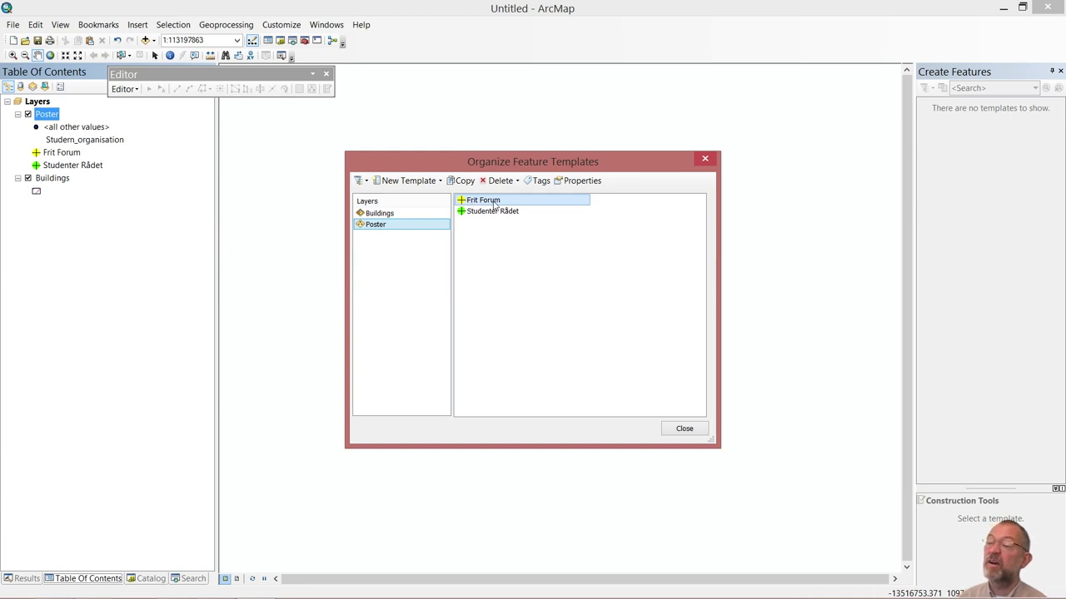
pyautogui.click(493, 212)
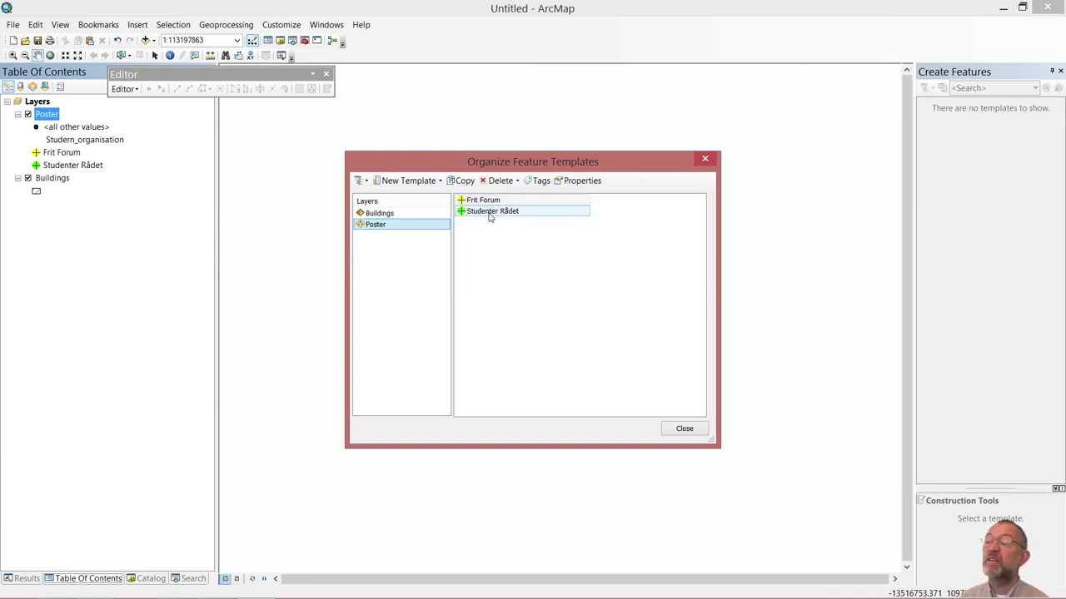
pyautogui.click(402, 217)
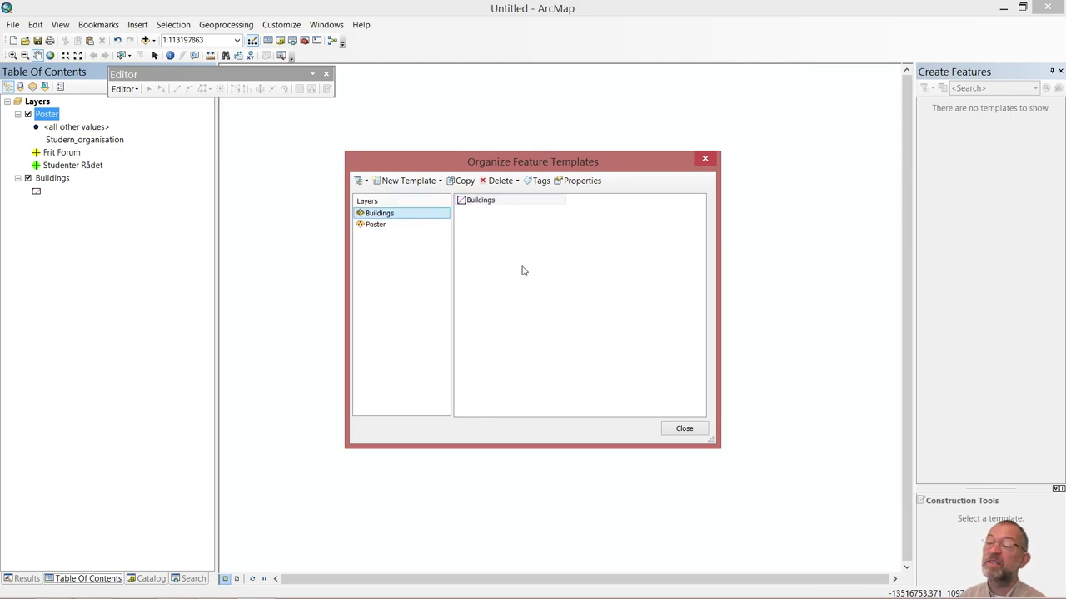
pyautogui.click(684, 429)
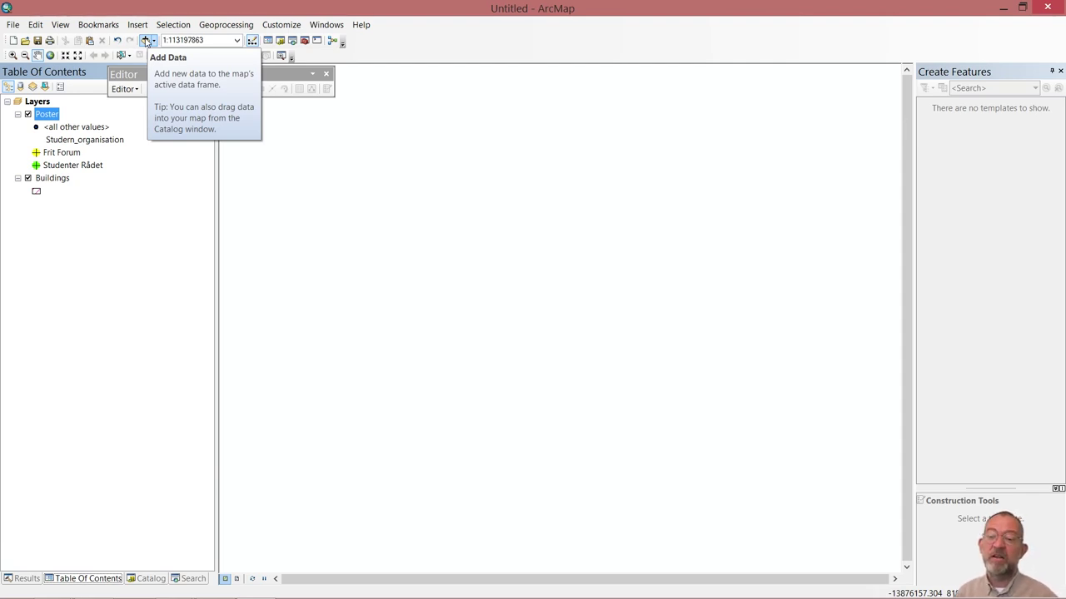
# Add the Roskilde-2014.ECW aerial image from the RasterDemo folder to the map.
pyautogui.click(146, 41)
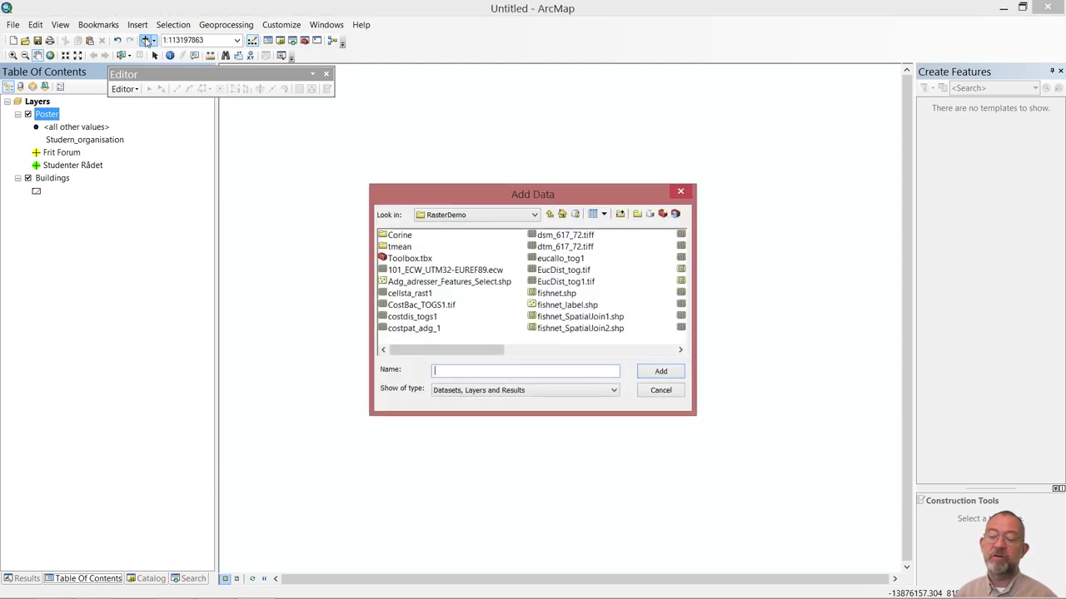
pyautogui.click(556, 294)
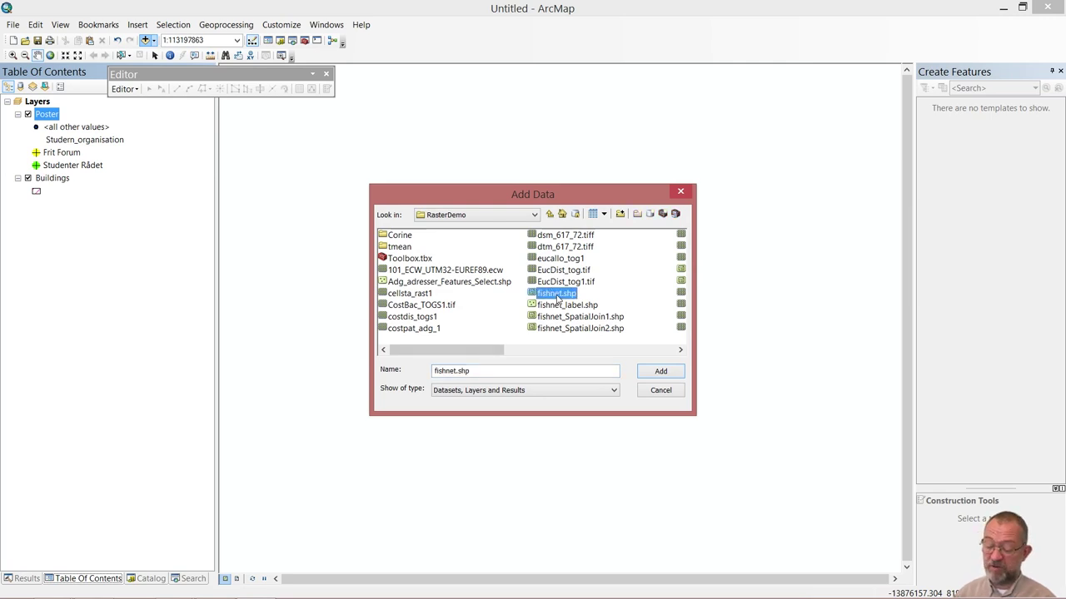
pyautogui.press('r')
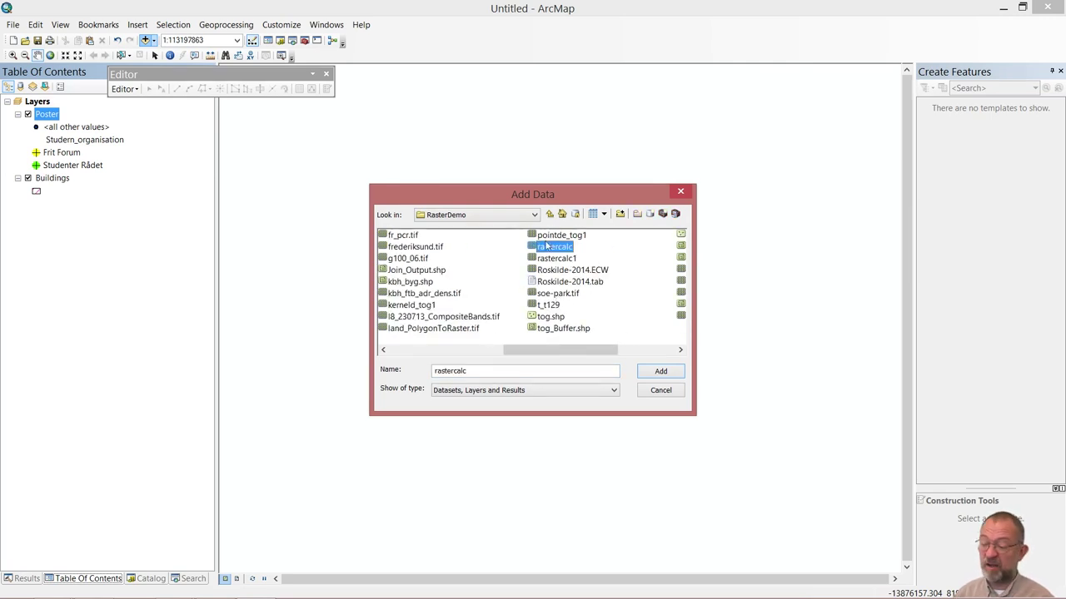
pyautogui.click(594, 270)
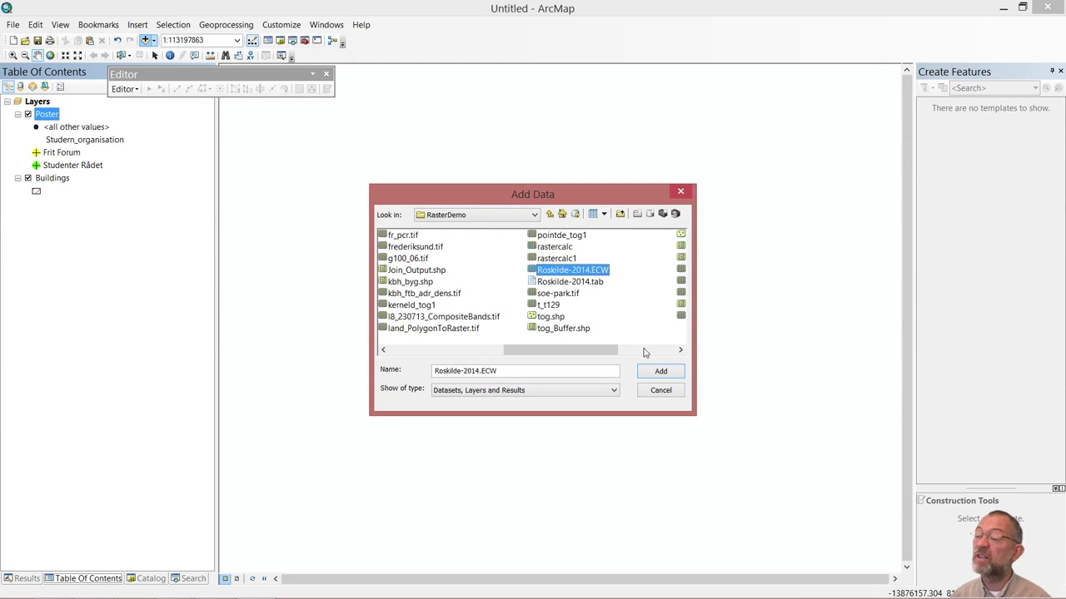
pyautogui.click(662, 373)
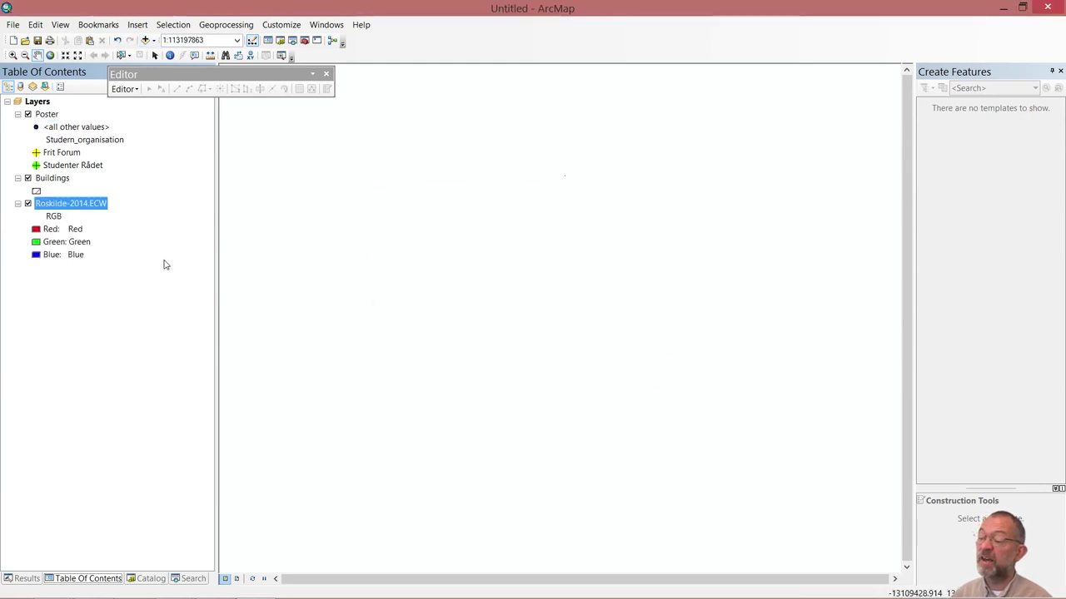
# Zoom to the Roskilde-2014.ECW layer, then closer in on the campus buildings northeast of the industrial area.
pyautogui.rightClick(80, 208)
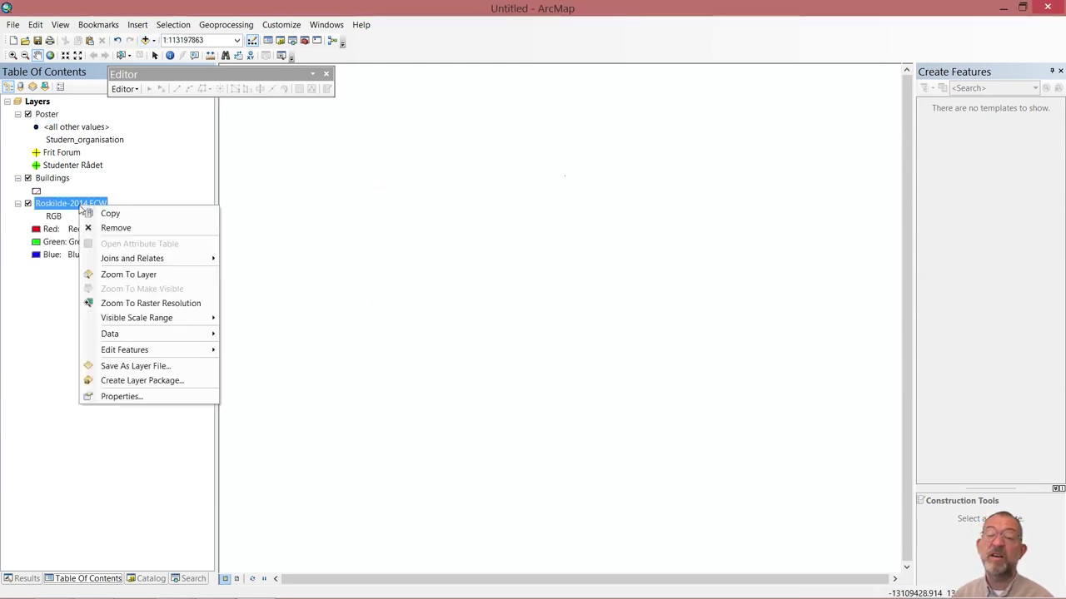
pyautogui.click(125, 275)
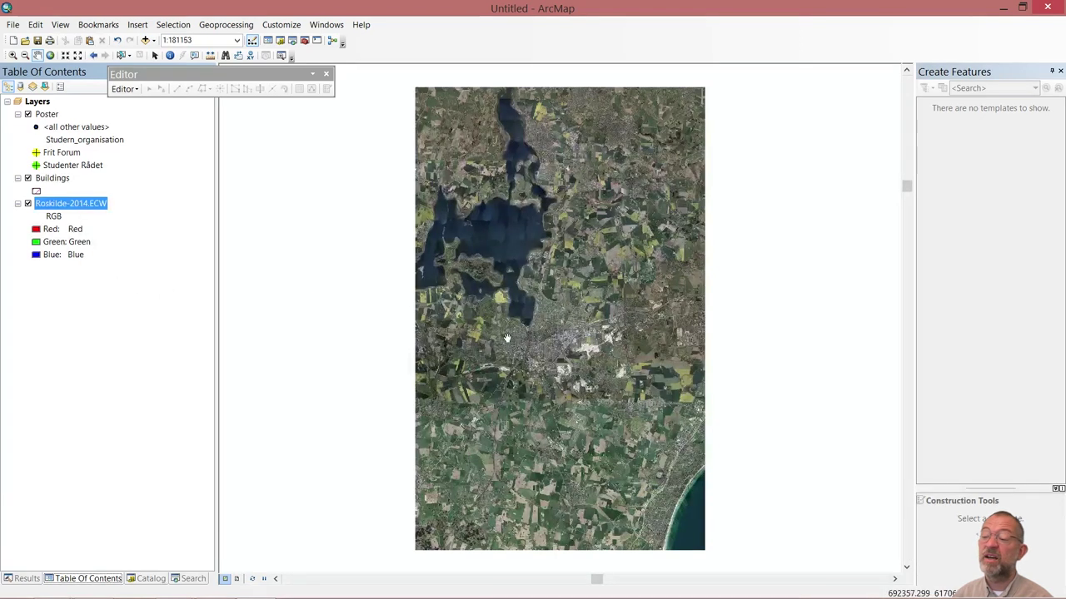
pyautogui.click(13, 54)
pyautogui.moveTo(542, 315); pyautogui.dragTo(590, 350)
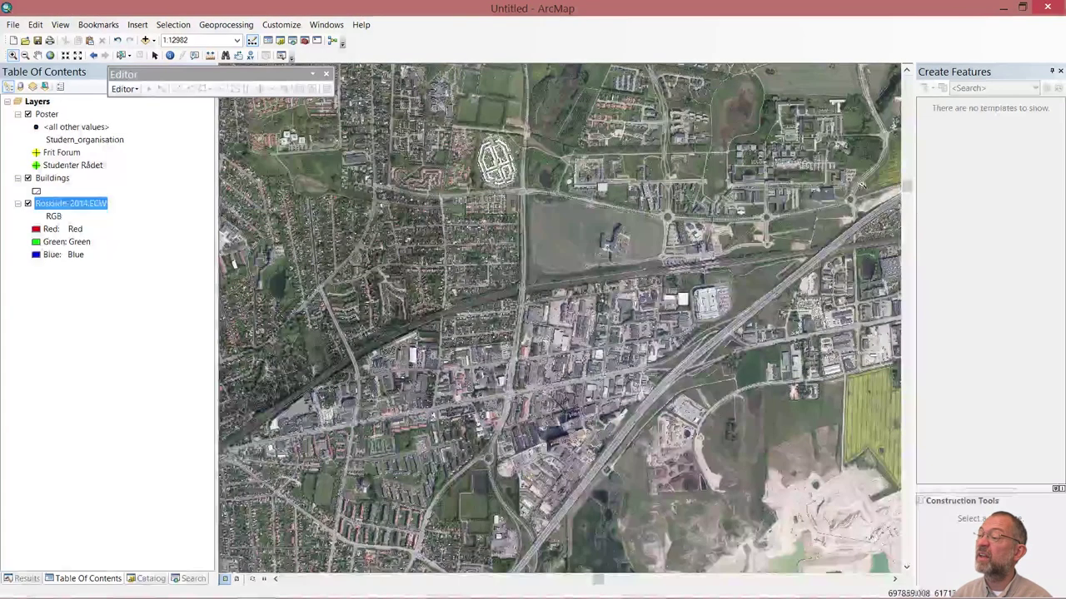
pyautogui.moveTo(725, 92); pyautogui.dragTo(880, 204)
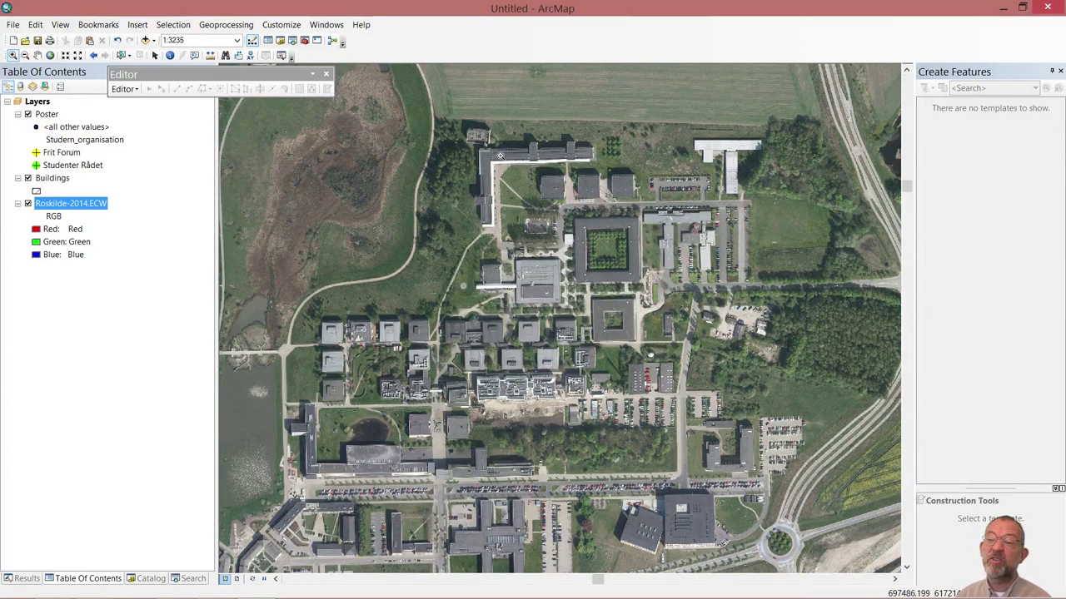
# Set the data frame's full extent to a specified extent, using the current visible extent of the campus.
pyautogui.rightClick(442, 155)
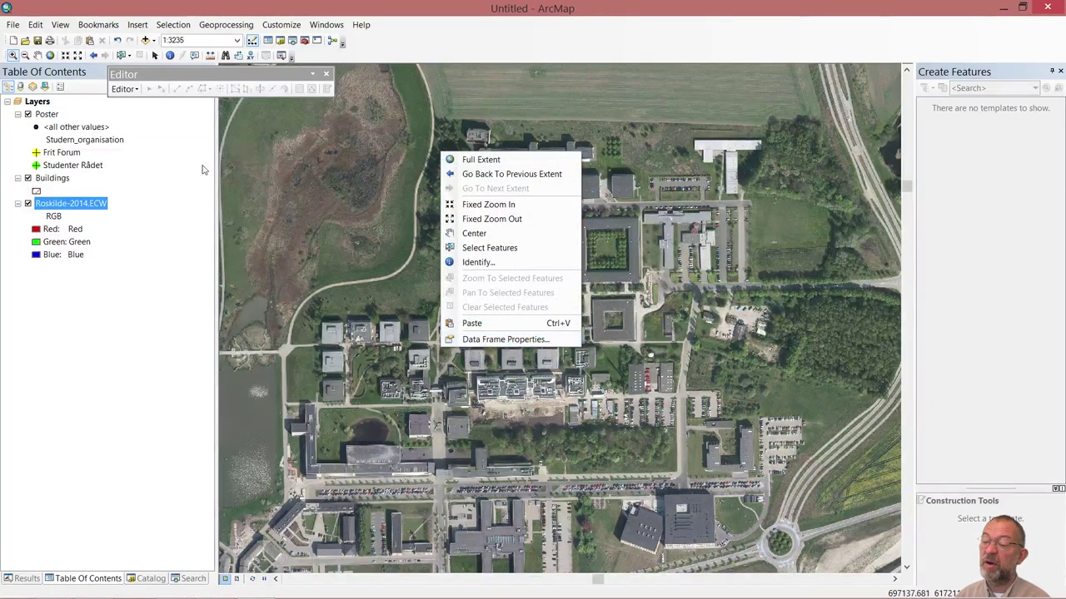
pyautogui.rightClick(51, 104)
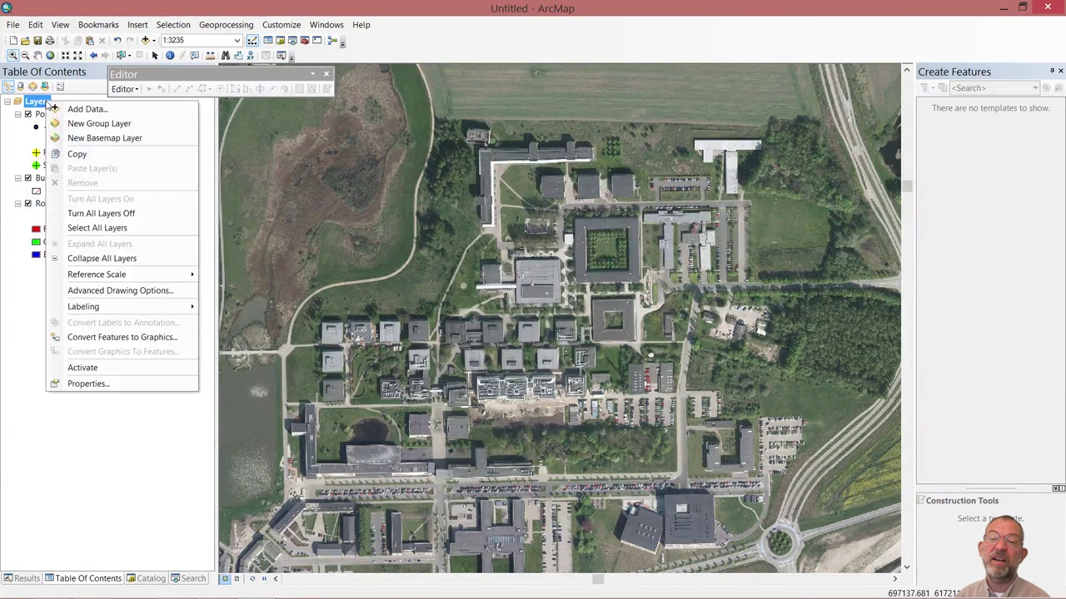
pyautogui.click(128, 385)
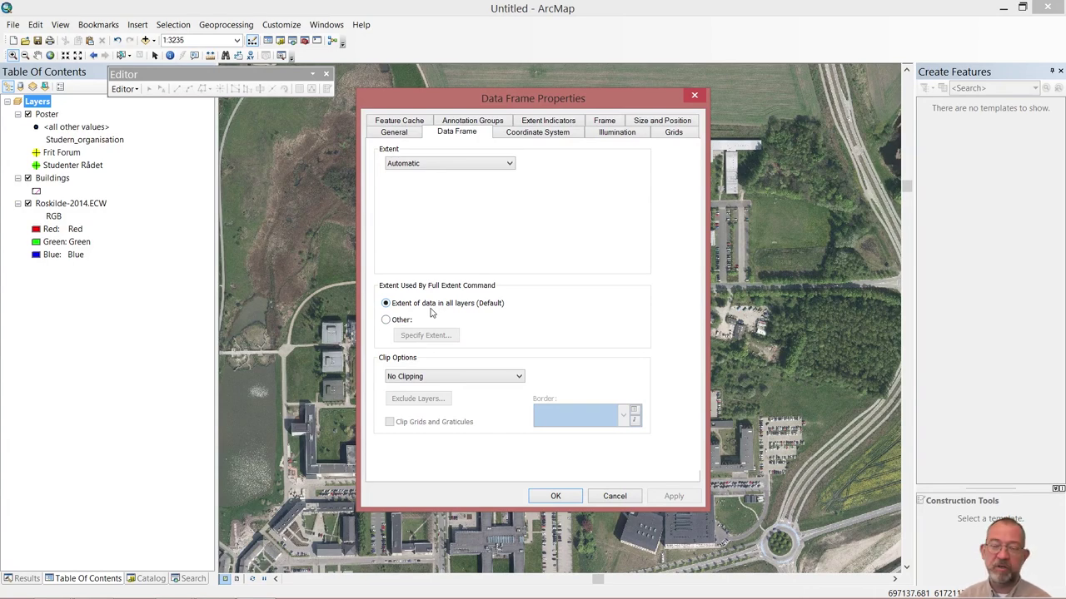
pyautogui.click(386, 321)
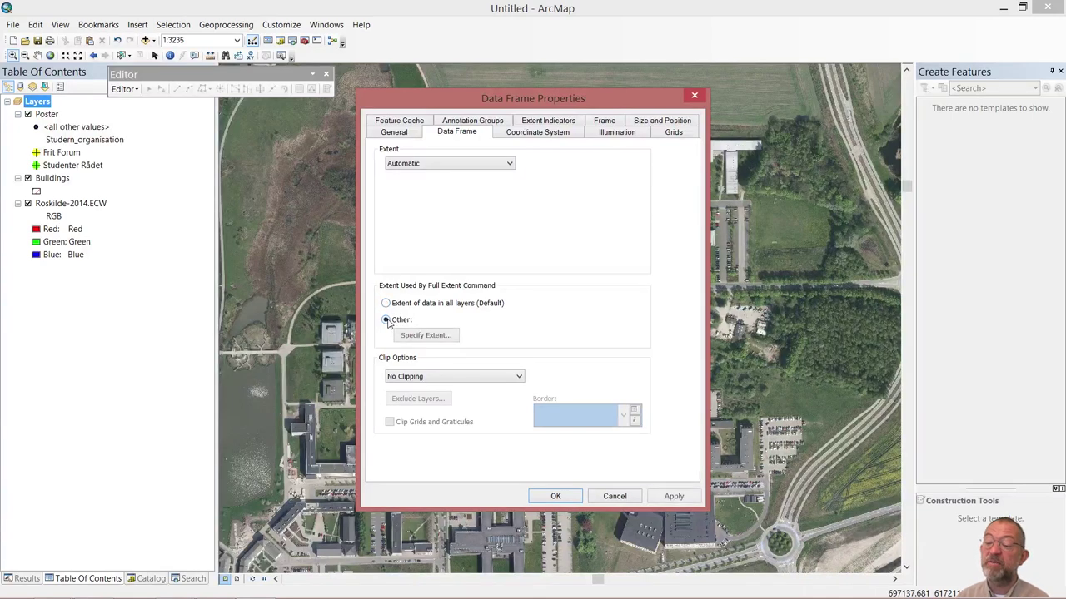
pyautogui.click(438, 342)
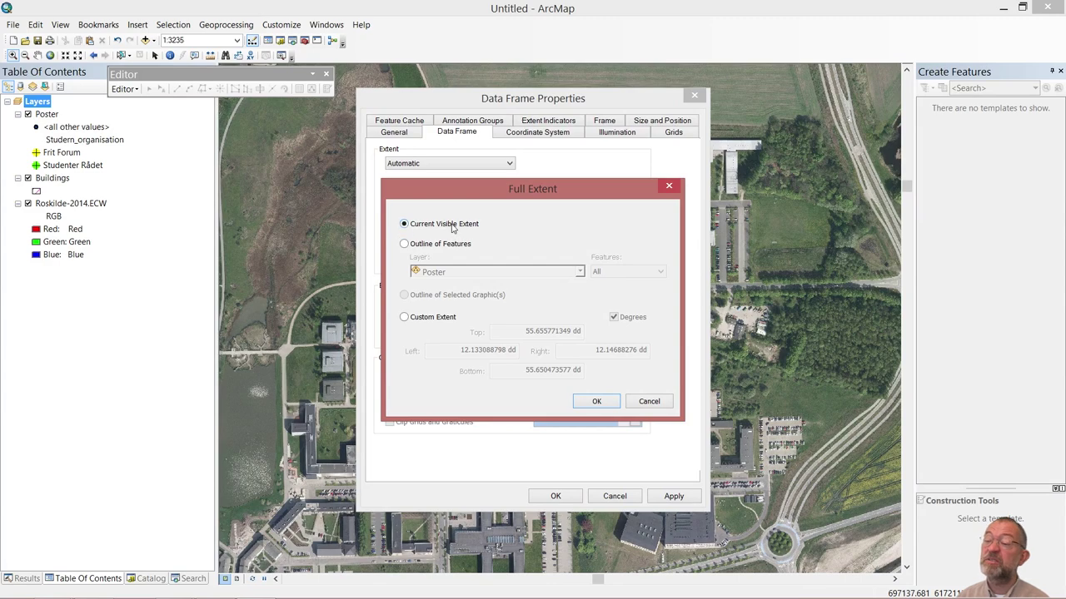
pyautogui.click(596, 401)
pyautogui.click(555, 496)
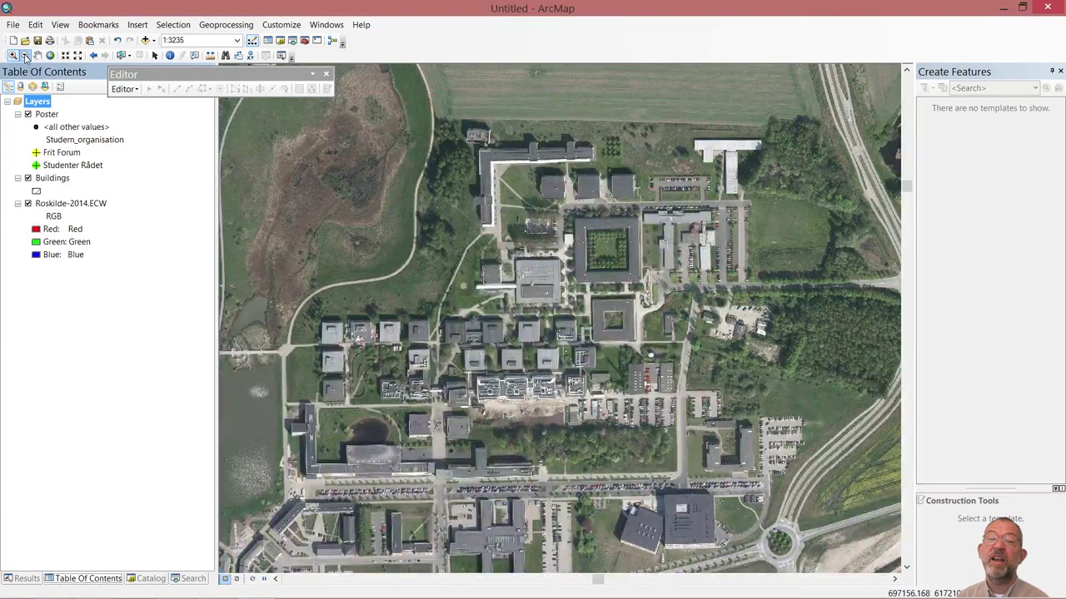
# Test the custom full extent by zooming out and in on the map and returning to full extent each time.
pyautogui.click(25, 55)
pyautogui.click(530, 329)
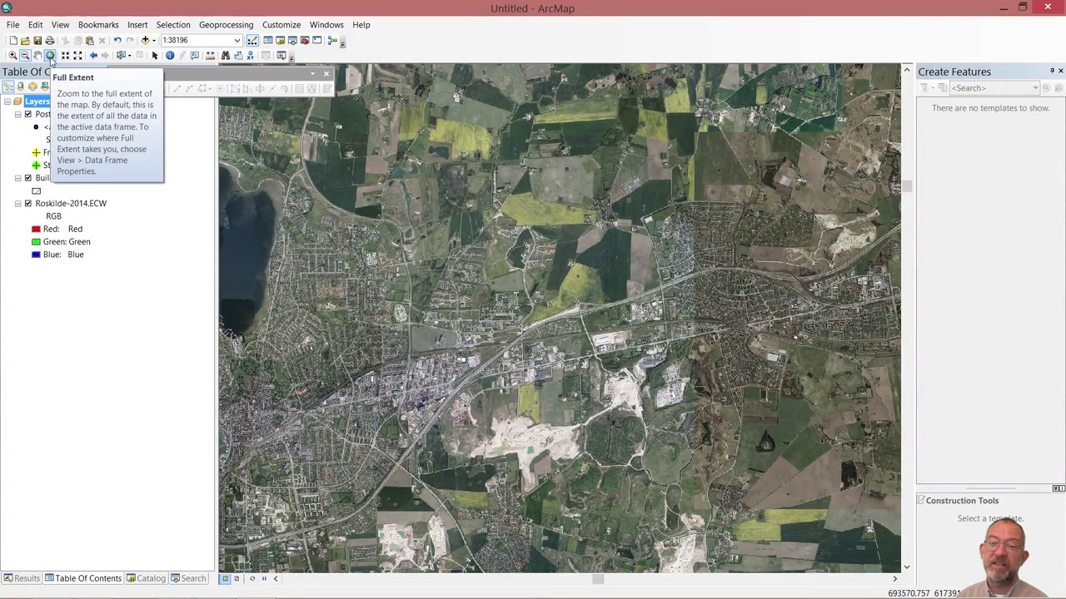
pyautogui.click(50, 56)
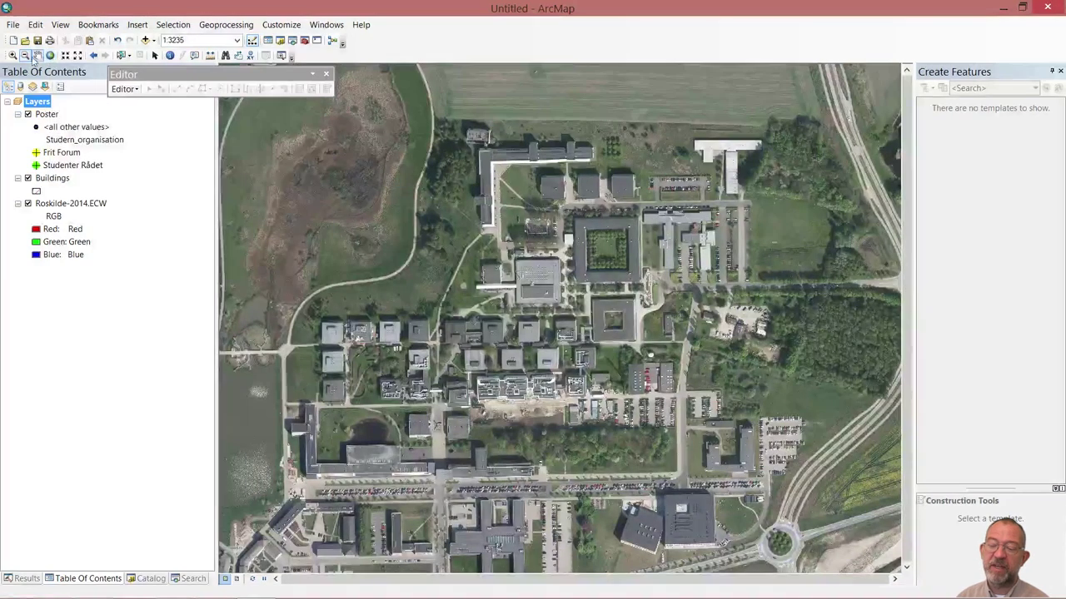
pyautogui.click(13, 55)
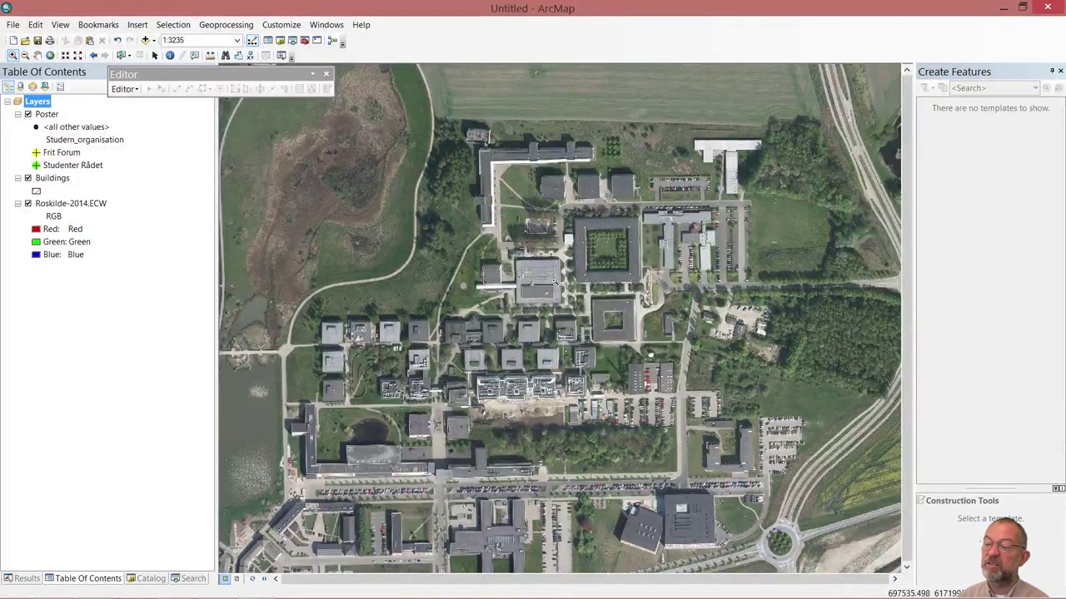
pyautogui.moveTo(512, 274); pyautogui.dragTo(563, 280)
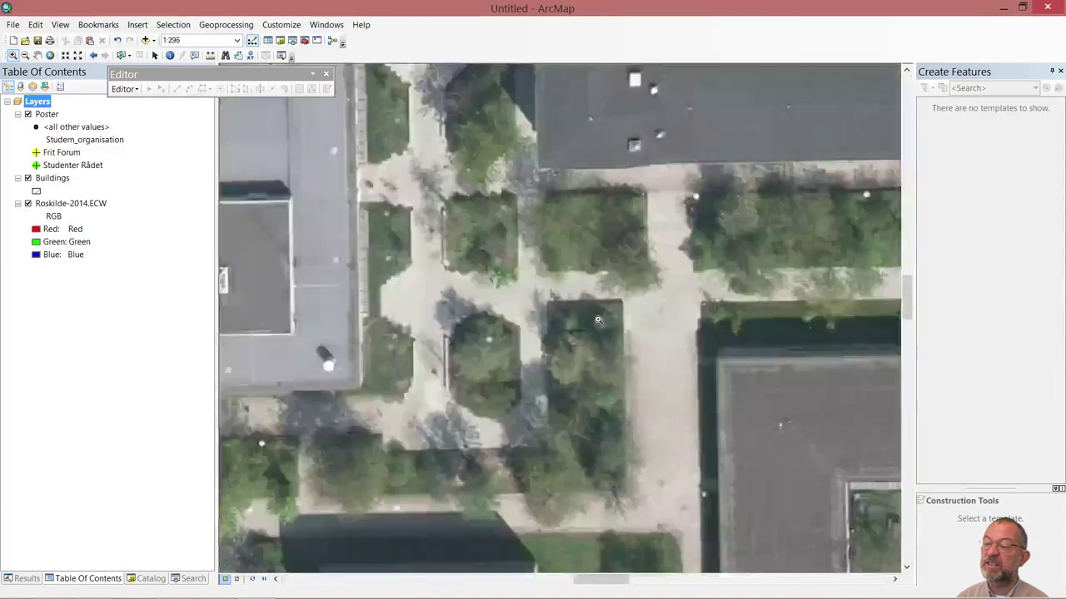
pyautogui.click(50, 55)
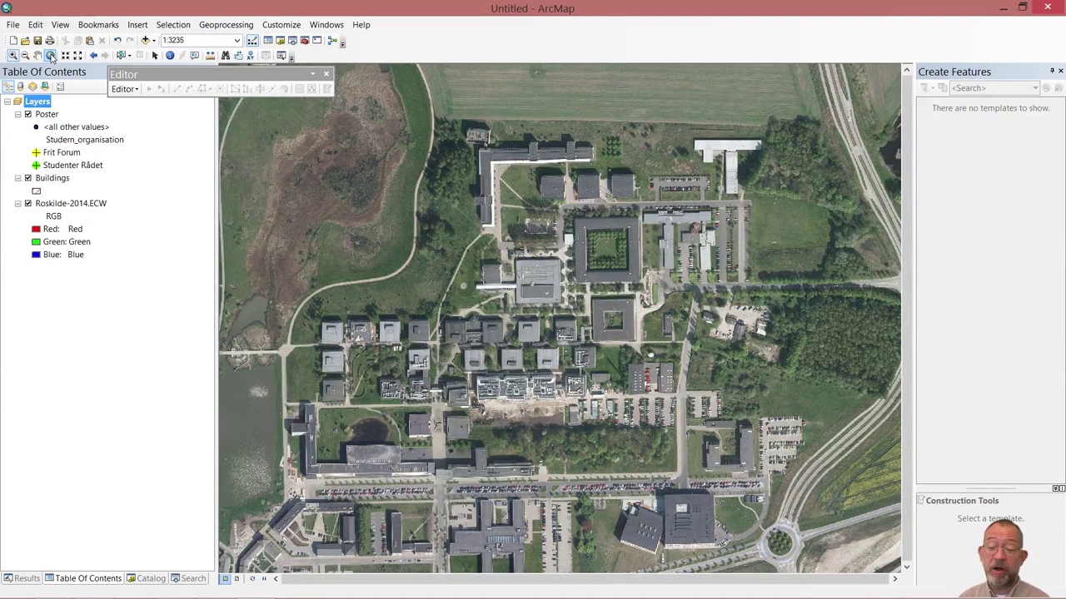
# Start an edit session and place a Frit Forum poster point in the brown marsh area northwest of the campus.
pyautogui.click(125, 89)
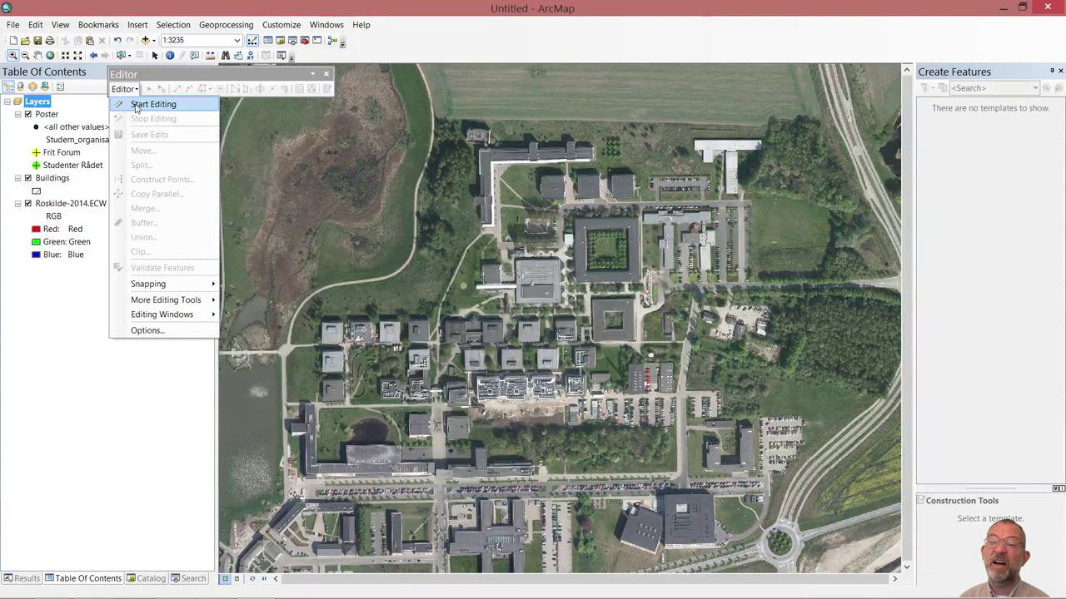
pyautogui.click(138, 103)
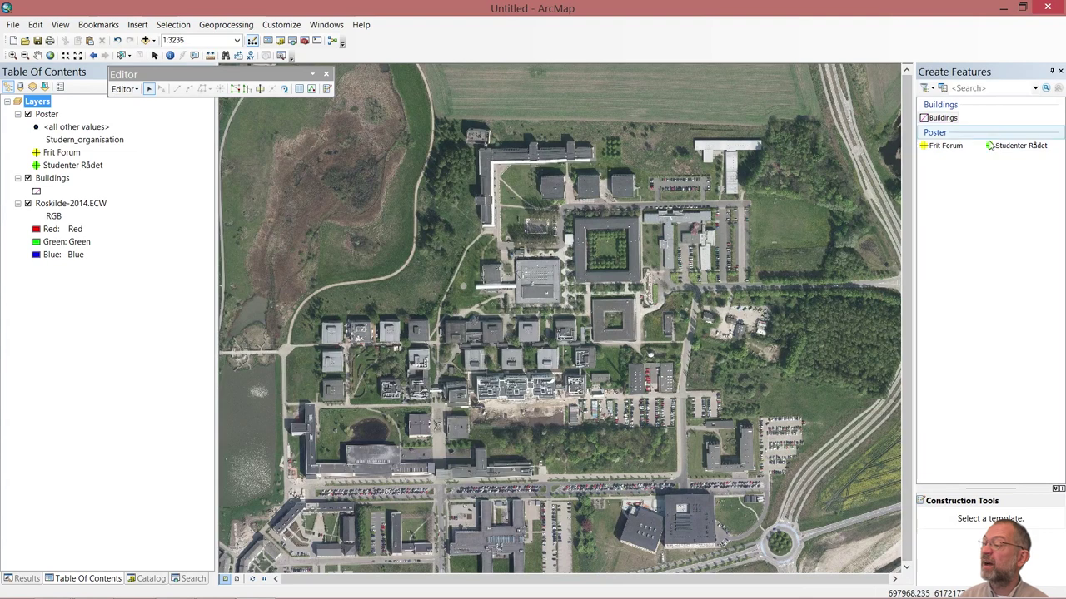
pyautogui.click(941, 147)
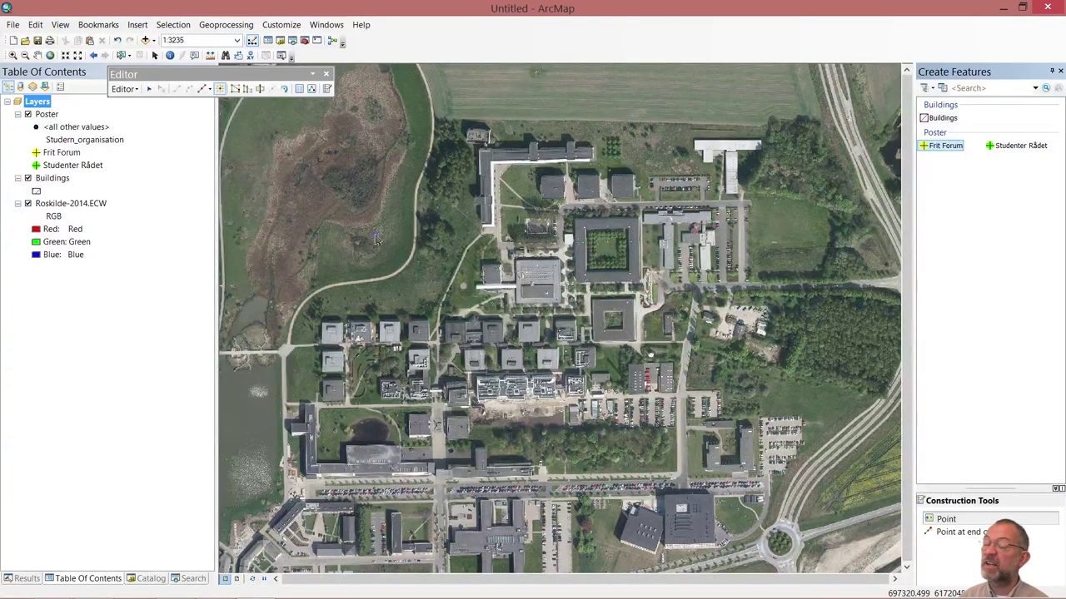
pyautogui.click(312, 192)
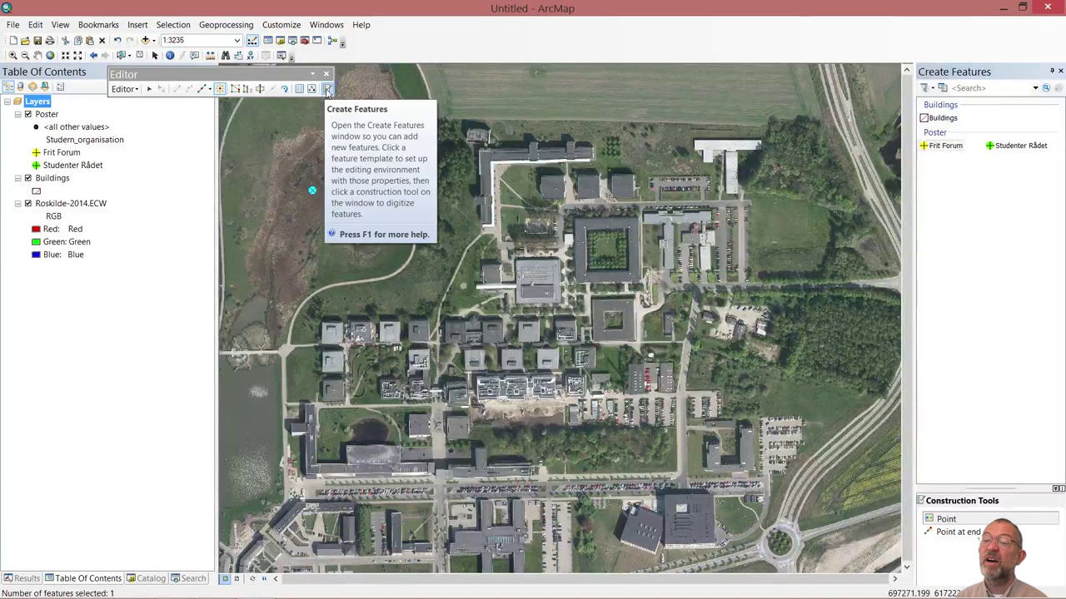
# Set the Legal attribute of the new Frit Forum poster point to illegan.
pyautogui.click(299, 89)
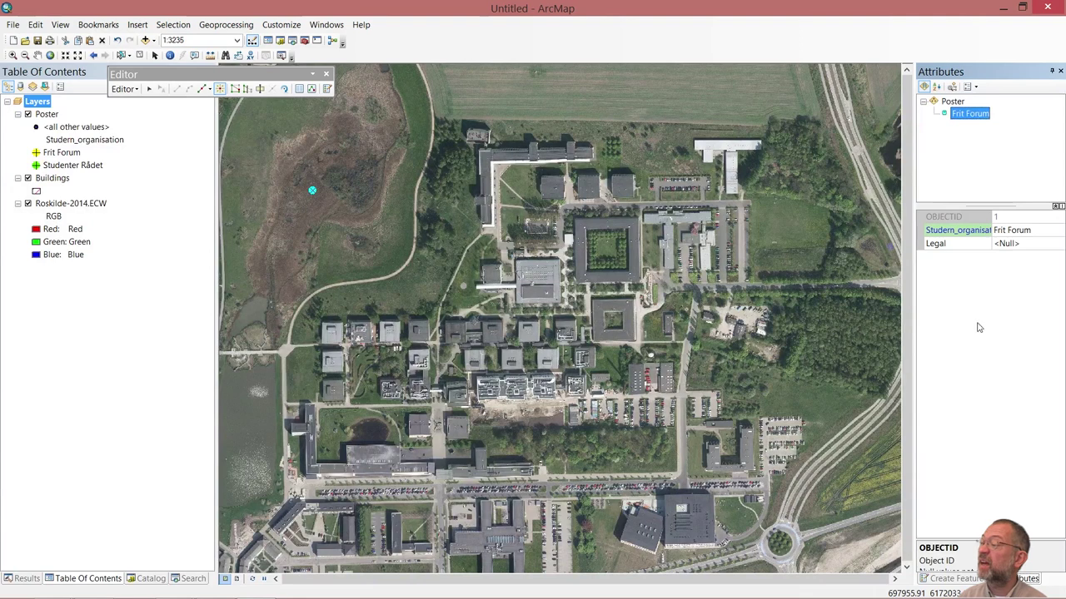
pyautogui.click(1032, 247)
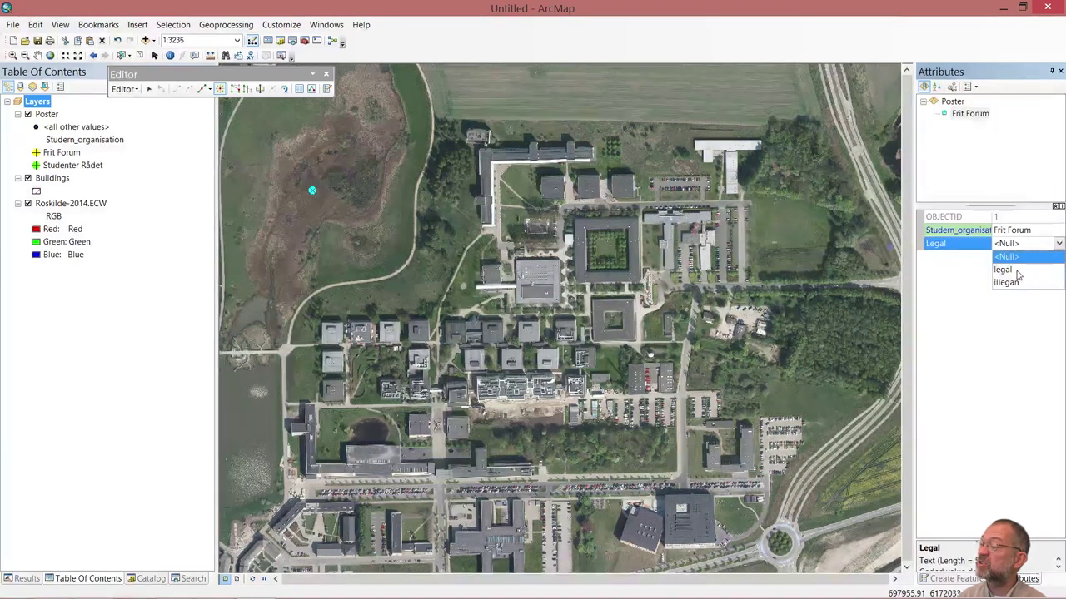
pyautogui.click(1014, 283)
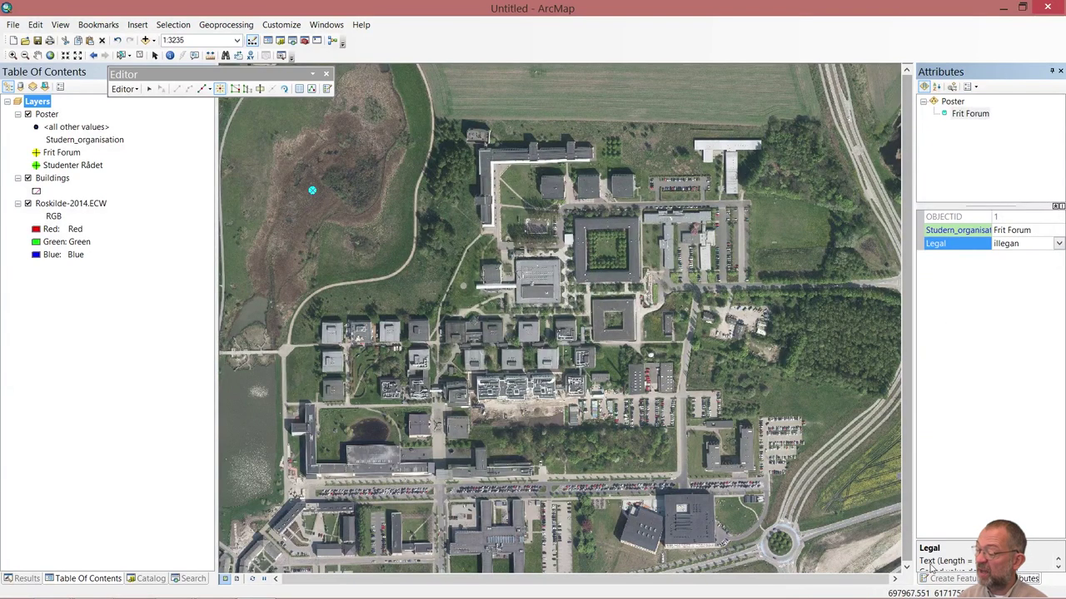
# Place a Studenter Rådet poster point in the field north of the campus and set its Legal attribute to illegan.
pyautogui.click(952, 579)
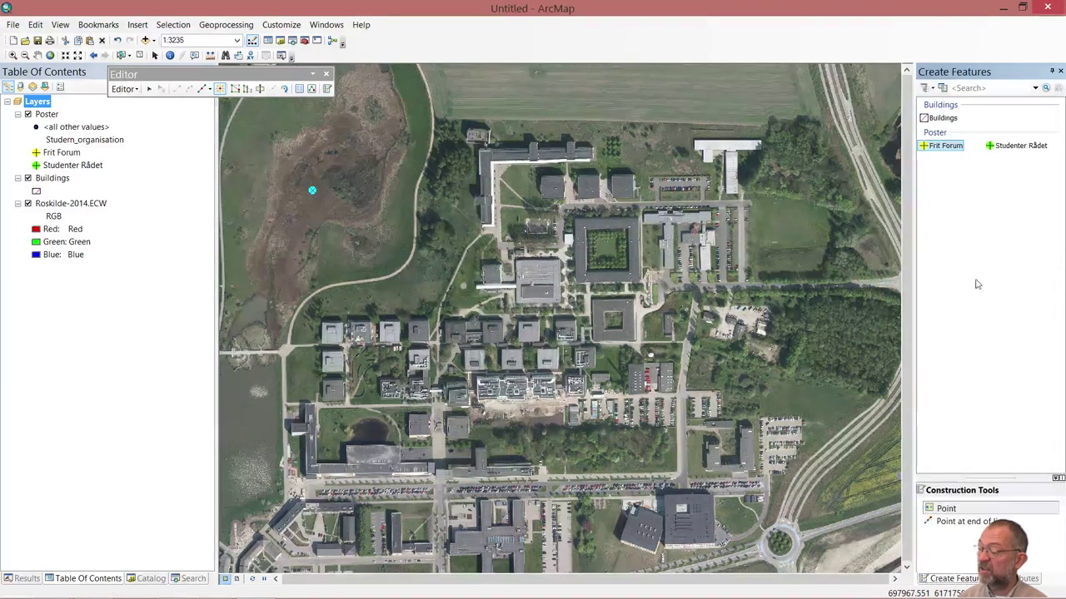
pyautogui.click(1015, 147)
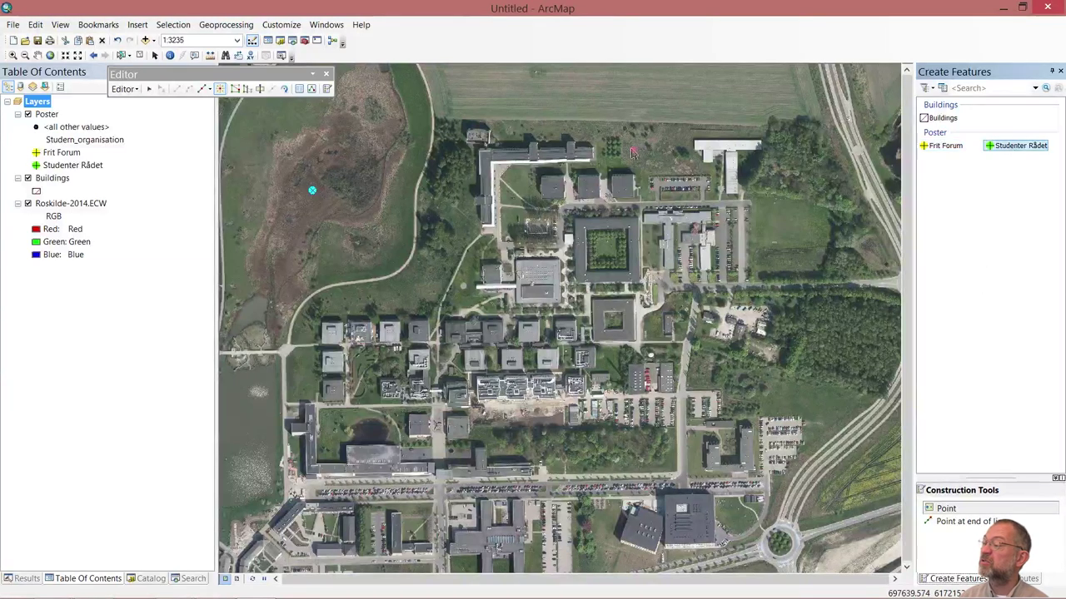
pyautogui.click(610, 92)
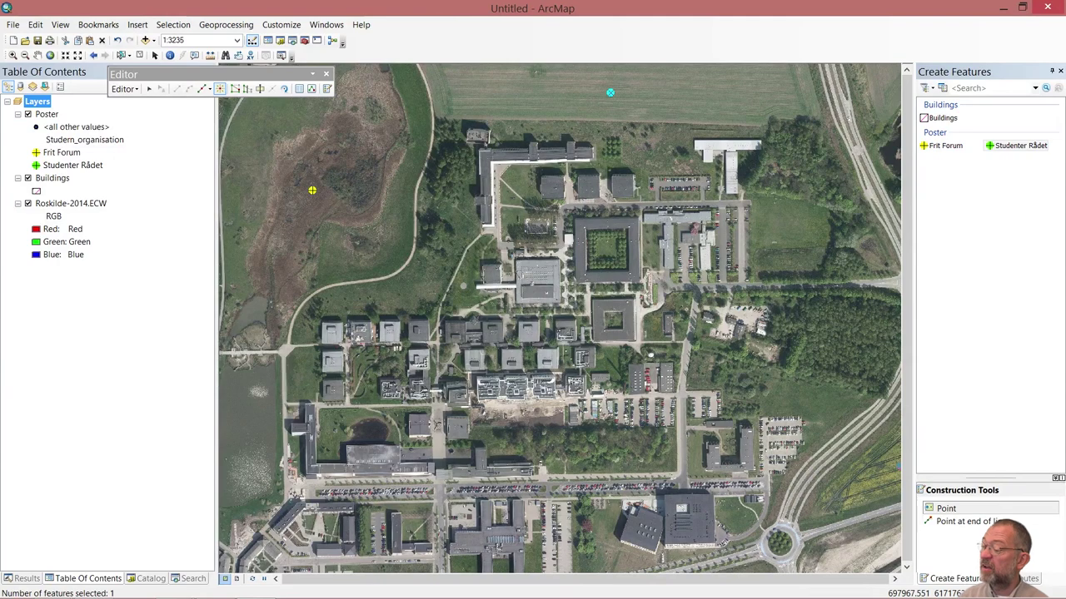
pyautogui.click(1028, 577)
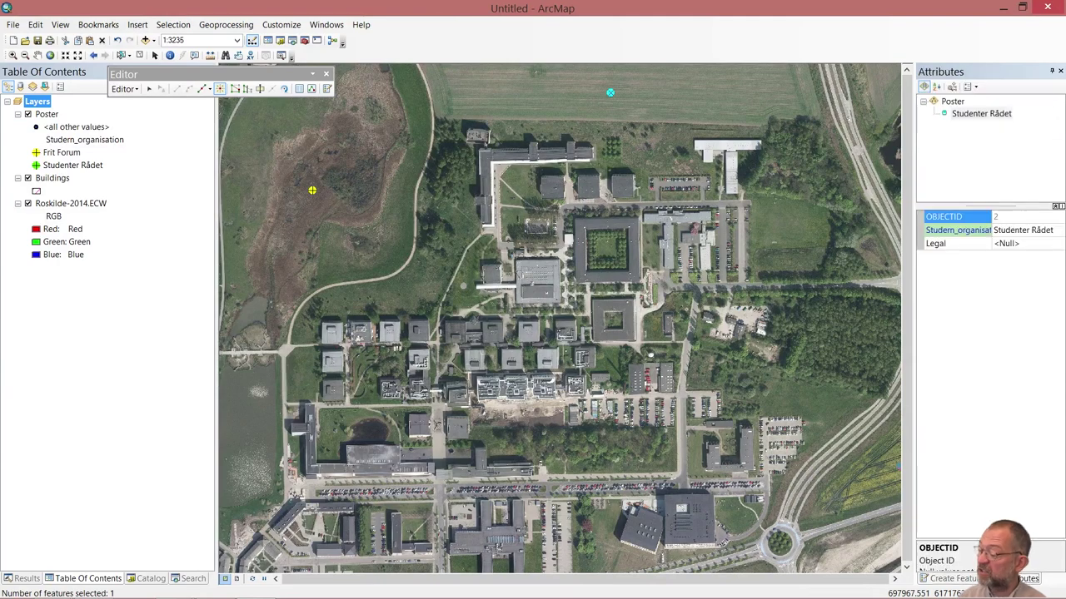
pyautogui.click(1029, 250)
pyautogui.click(1007, 282)
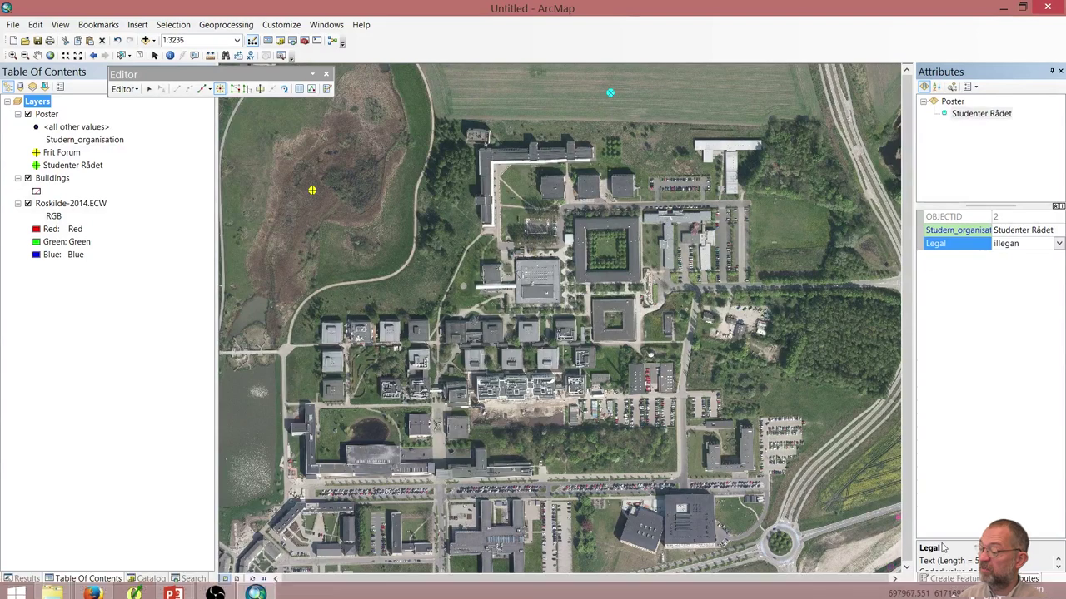
# Trace the F-shaped building east of the large square courtyard block as a Buildings polygon and finish the sketch.
pyautogui.click(950, 579)
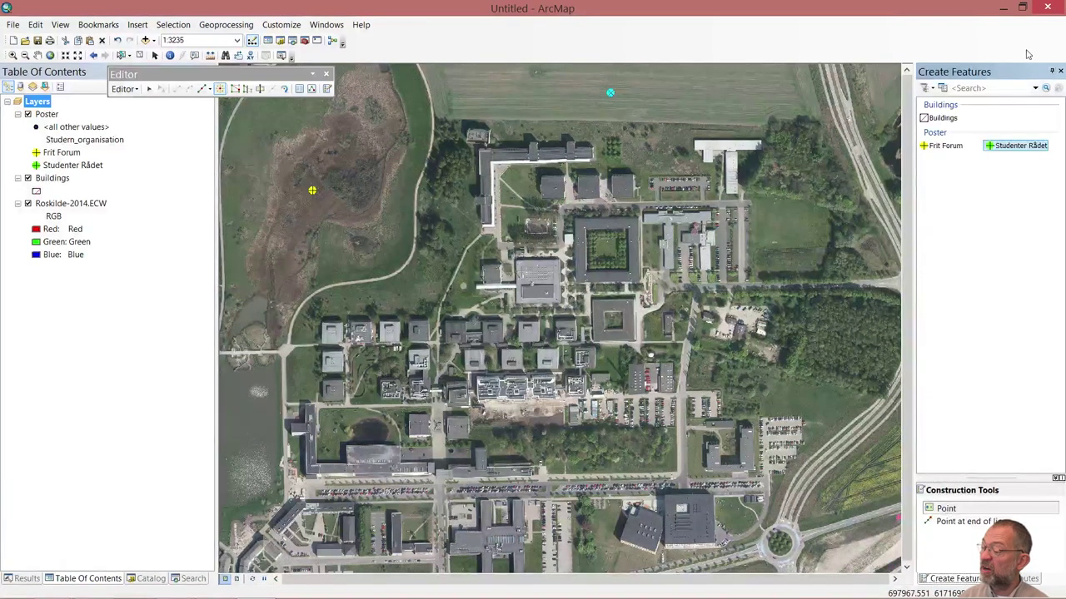
pyautogui.click(943, 118)
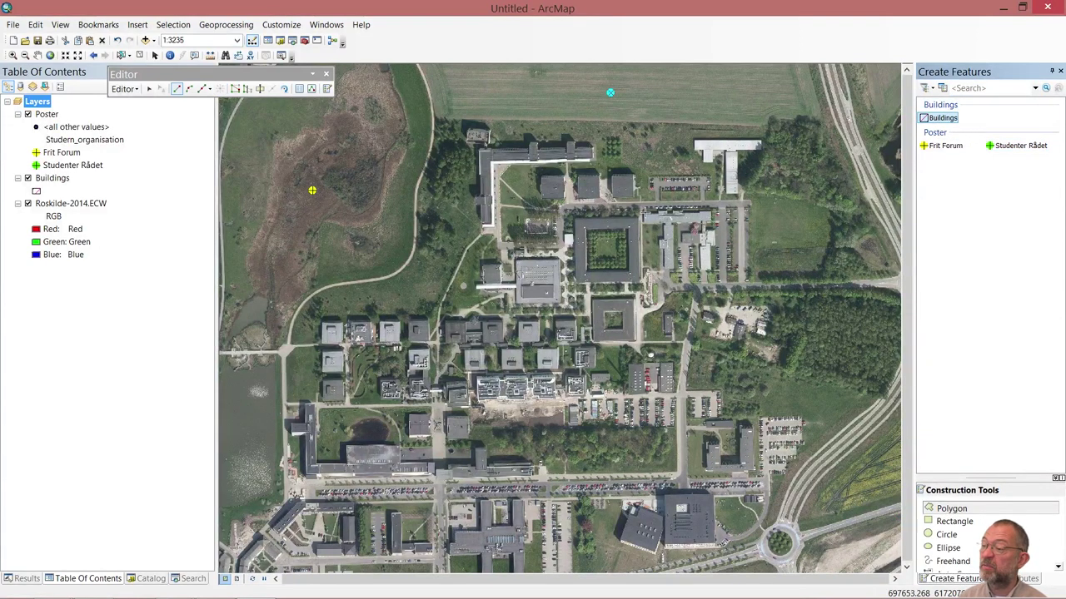
pyautogui.click(643, 219)
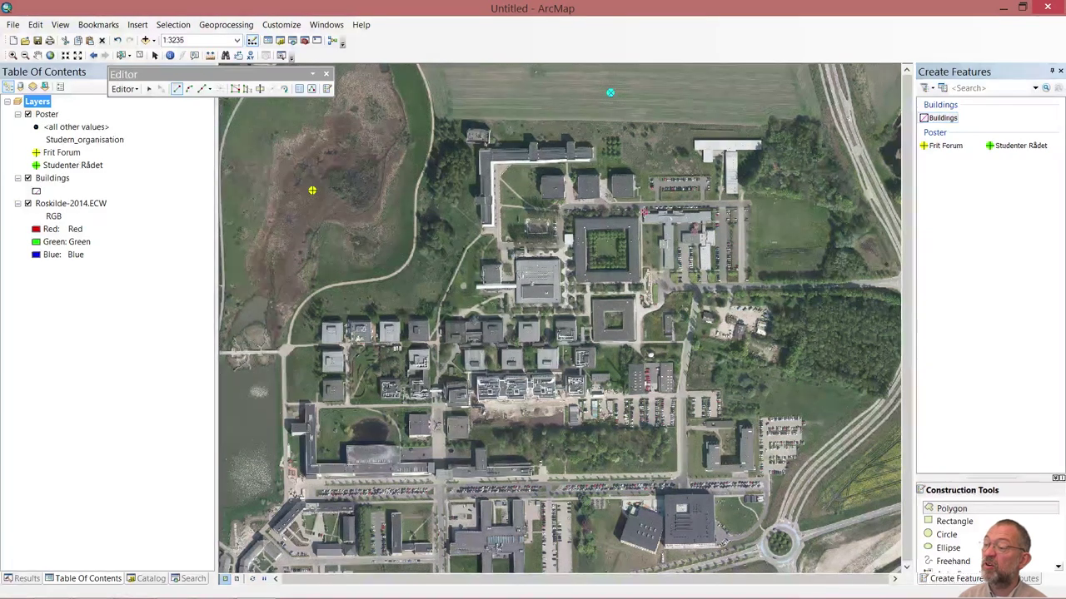
pyautogui.click(663, 223)
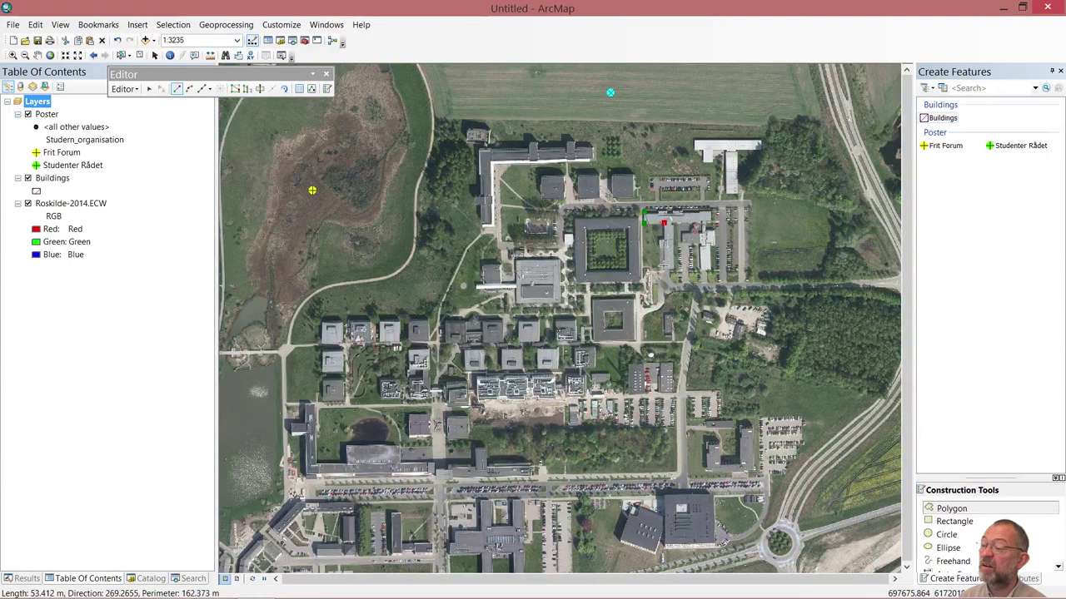
pyautogui.click(674, 268)
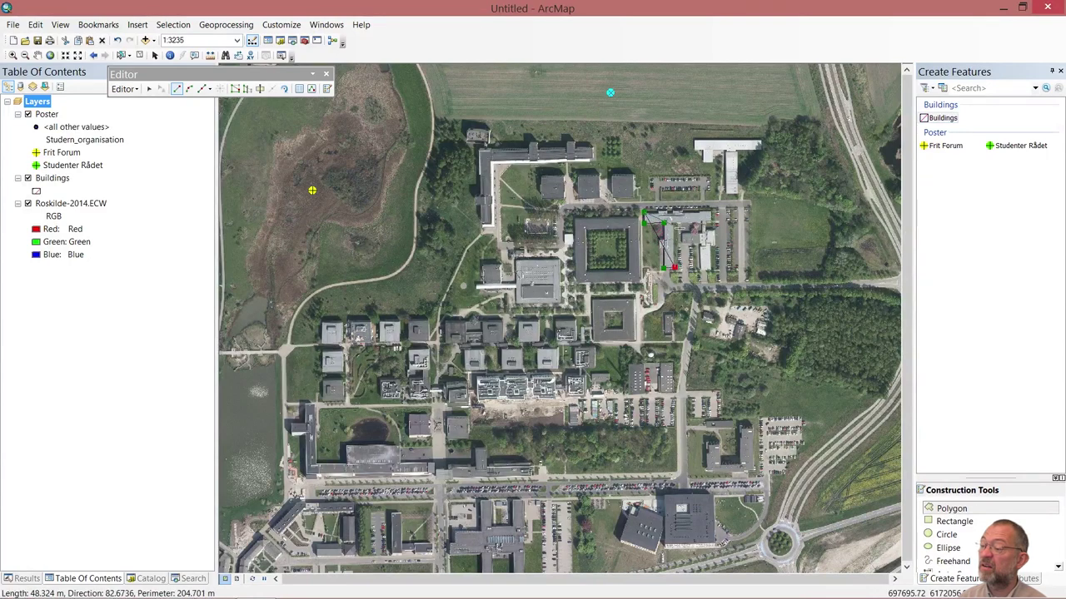
pyautogui.click(692, 225)
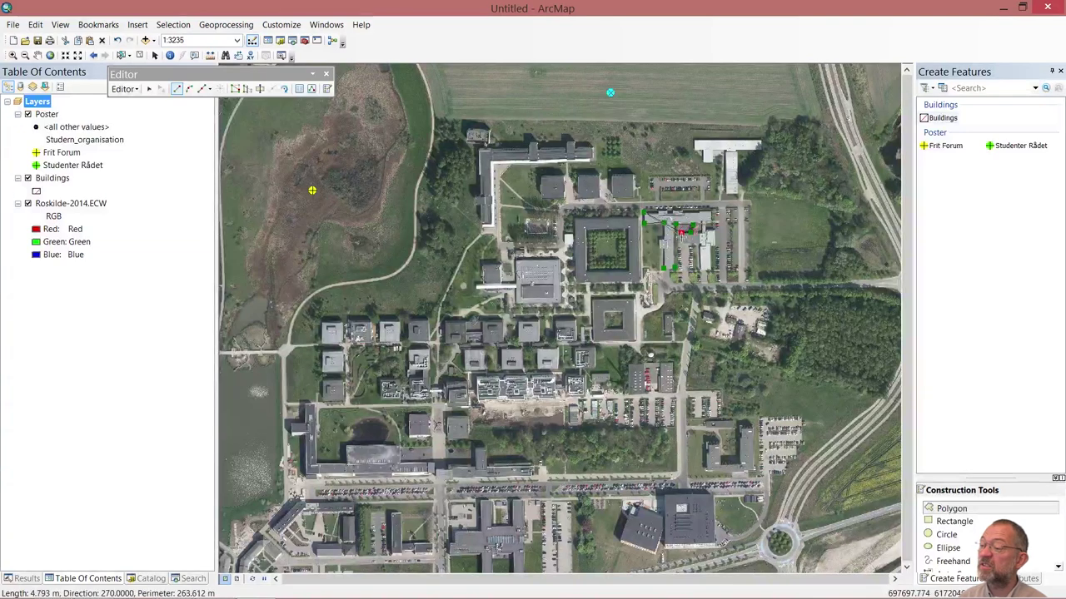
pyautogui.click(696, 241)
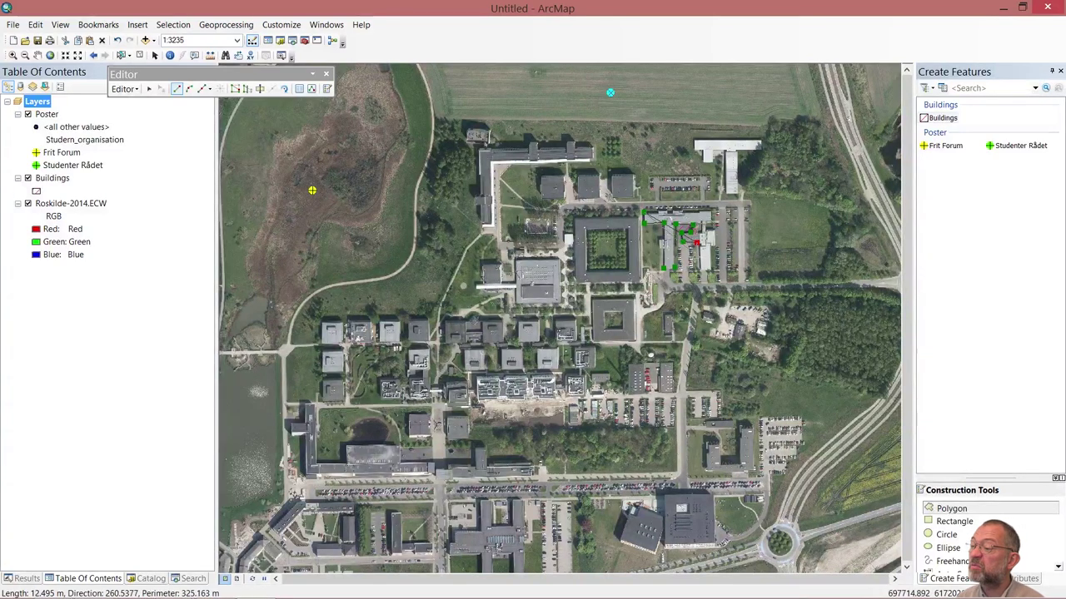
pyautogui.doubleClick(692, 273)
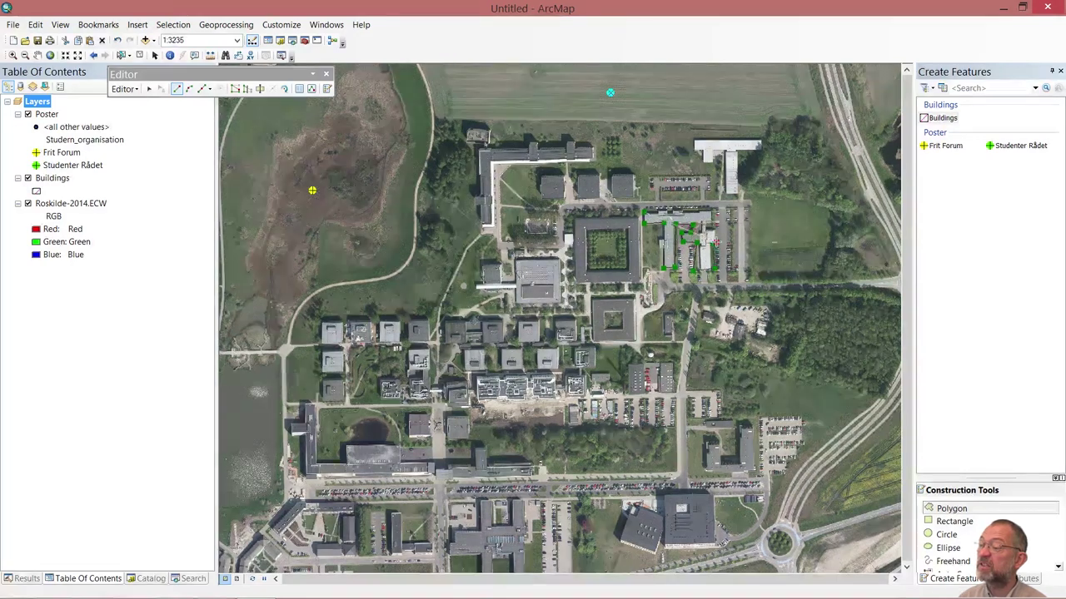
pyautogui.click(708, 230)
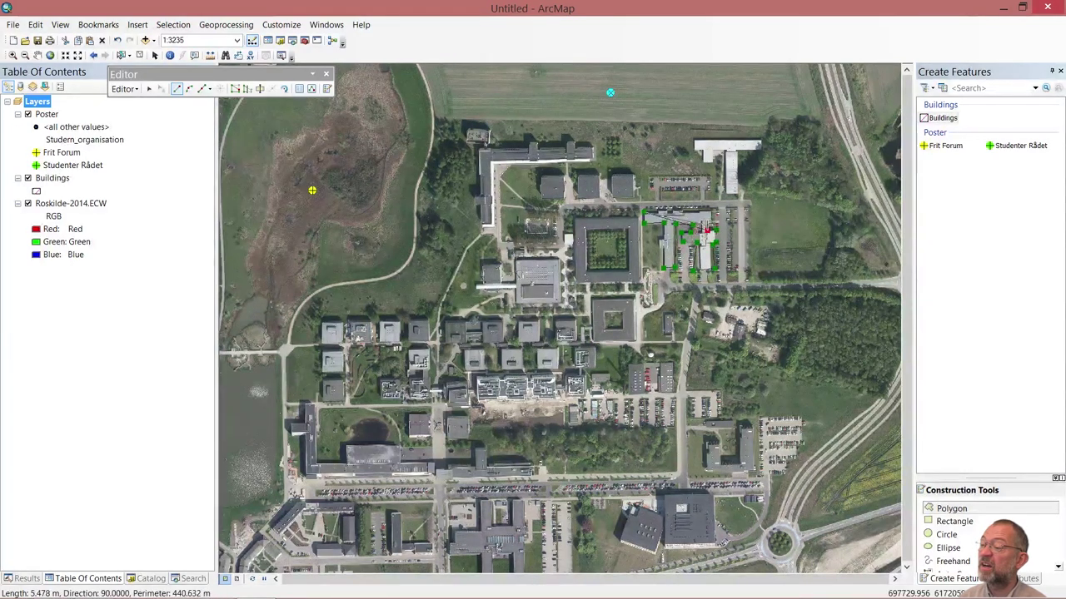
pyautogui.click(711, 209)
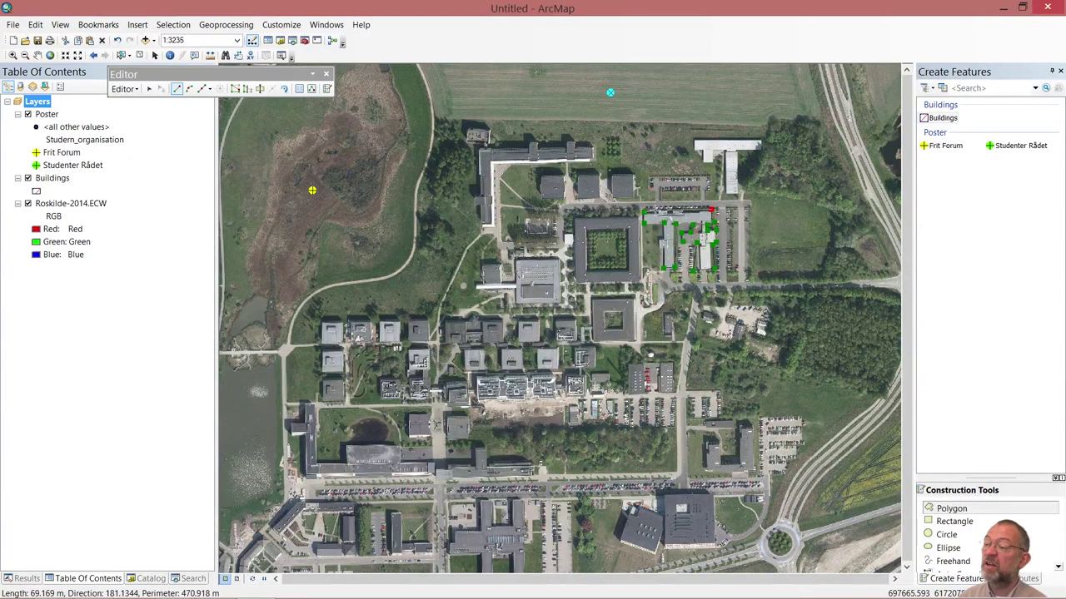
pyautogui.click(655, 210)
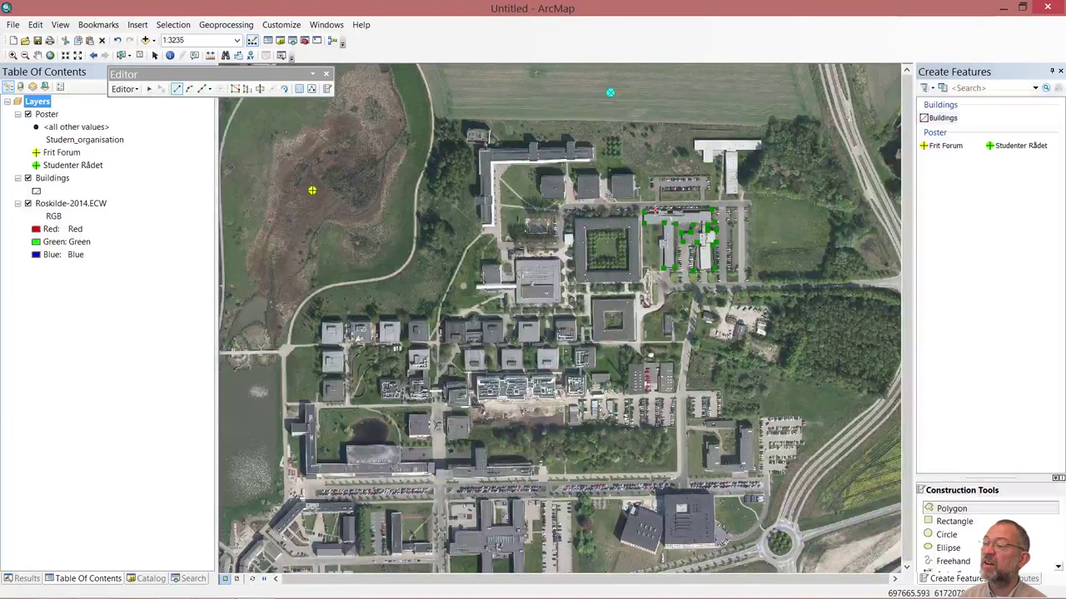
pyautogui.rightClick(654, 210)
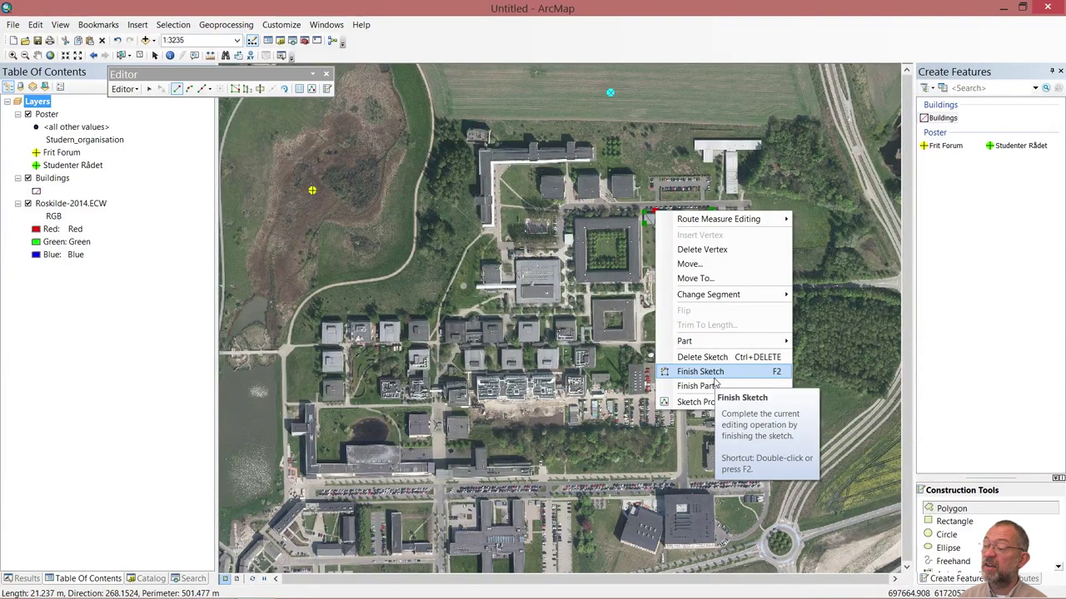
pyautogui.click(713, 376)
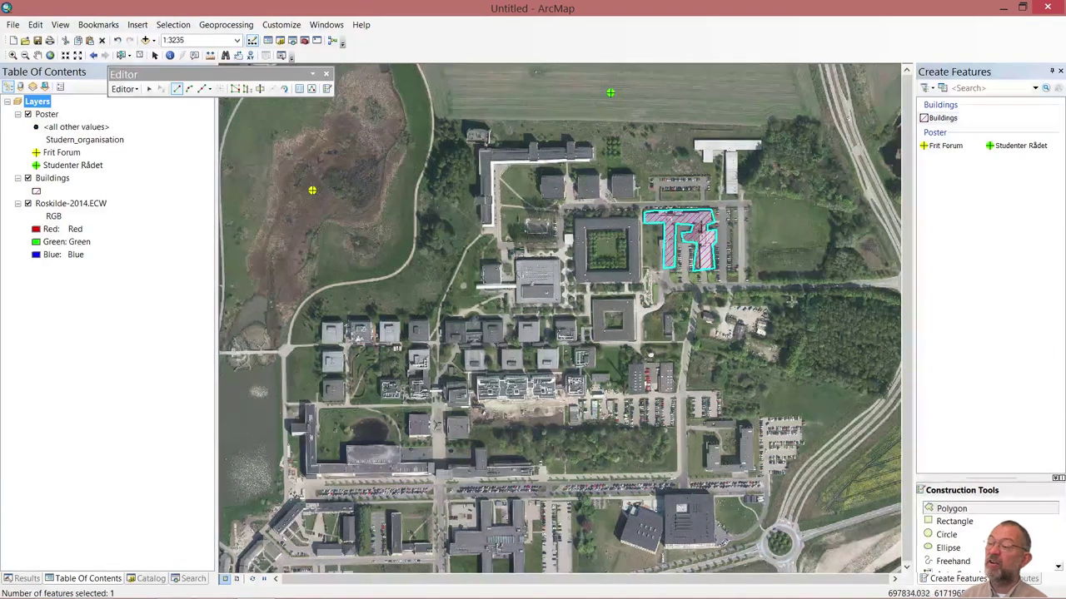
# Set the Demolished attribute of the newly traced building to Demolished.
pyautogui.click(1031, 578)
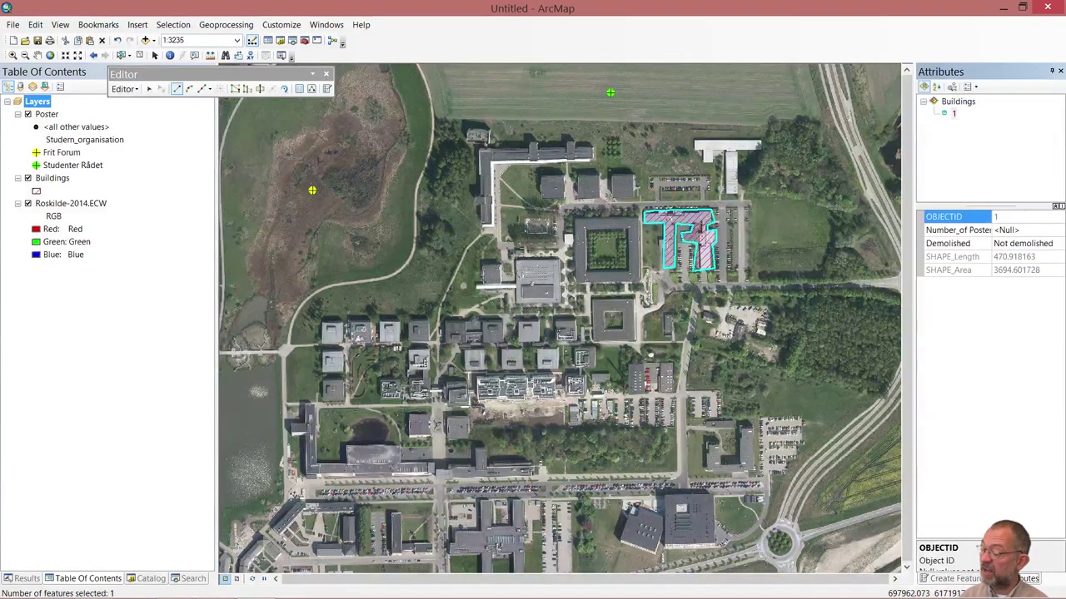
pyautogui.click(1031, 245)
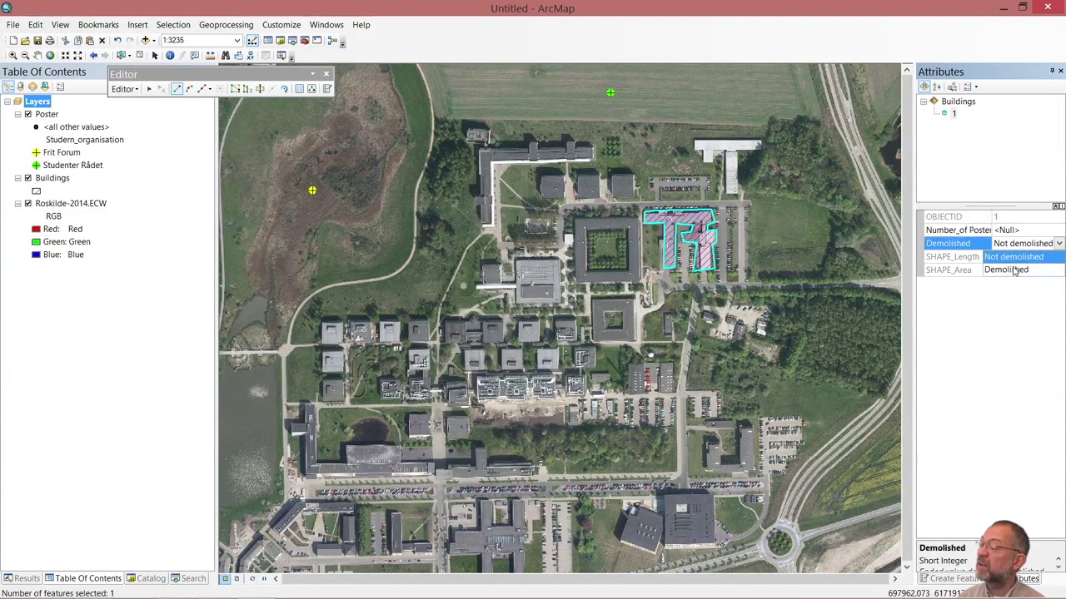
pyautogui.click(1009, 269)
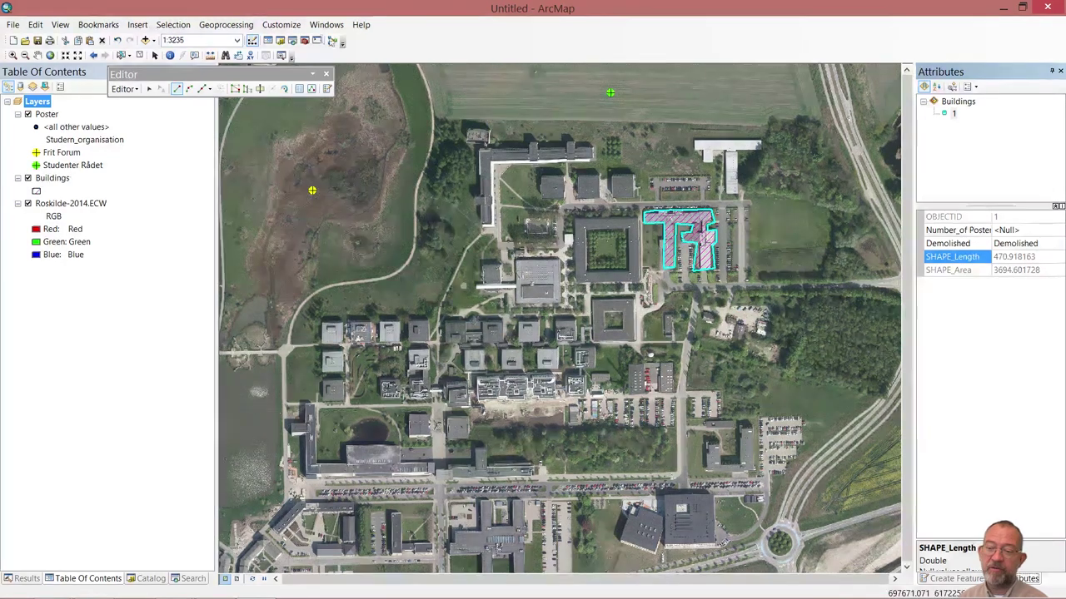
# Delete the Frit Forum poster point in the marsh and the Studenter Rådet poster point in the northern field.
pyautogui.click(150, 89)
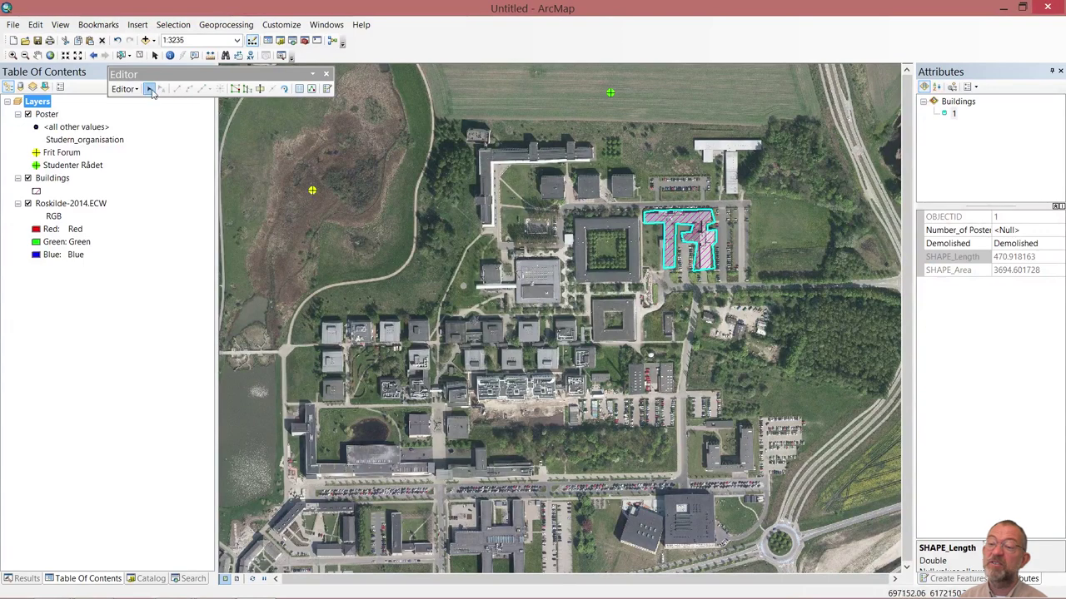
pyautogui.click(312, 191)
pyautogui.click(312, 192)
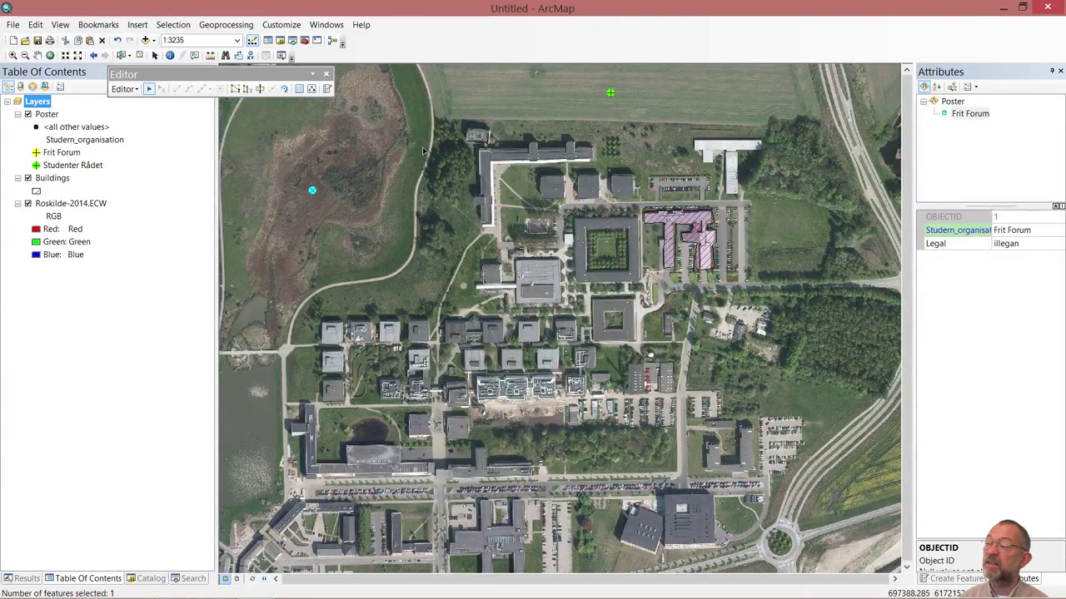
pyautogui.click(610, 92)
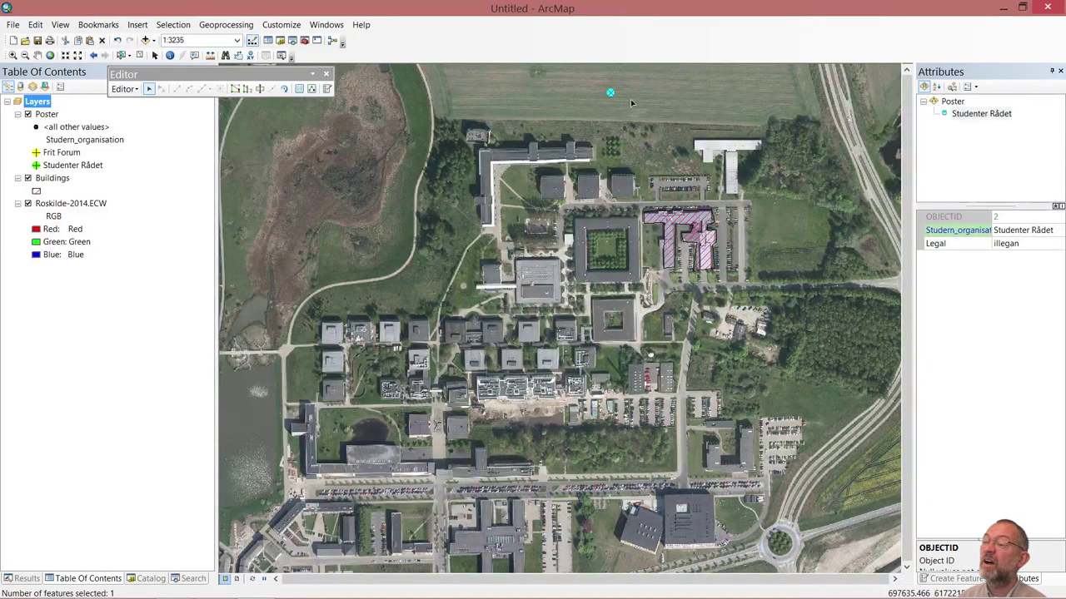
pyautogui.click(630, 99)
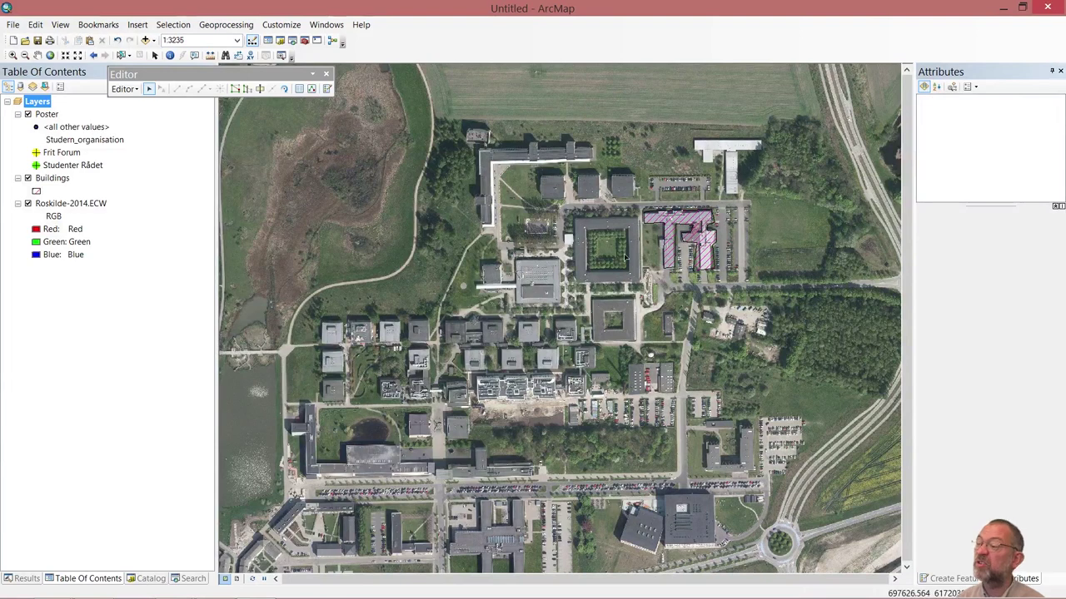
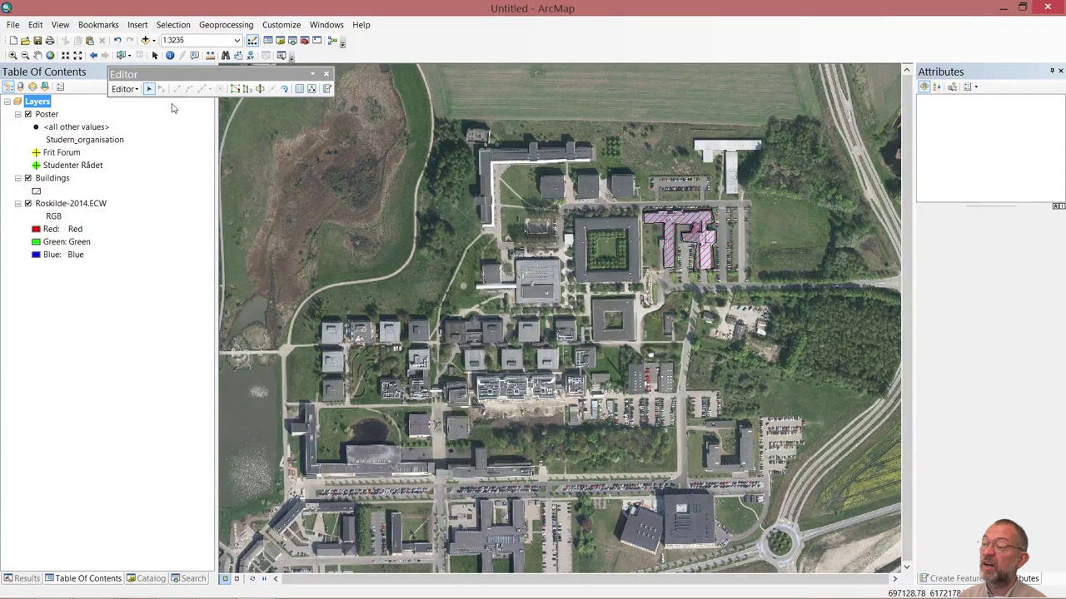
# Select the traced building and enlarge its attribute view to examine the Number_of_Posters field and its range domain.
pyautogui.click(687, 219)
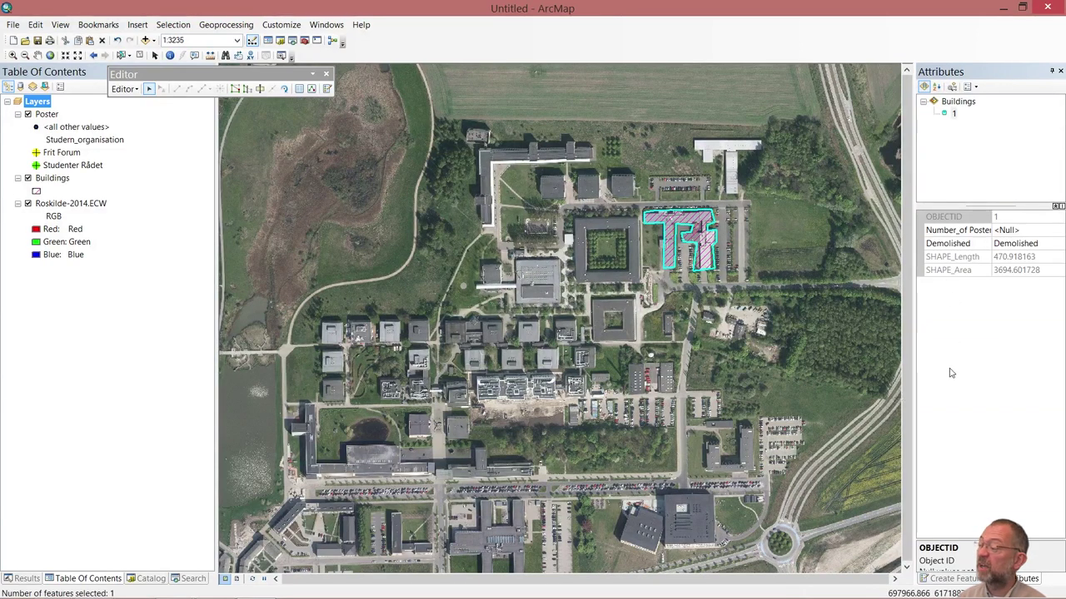
pyautogui.click(950, 216)
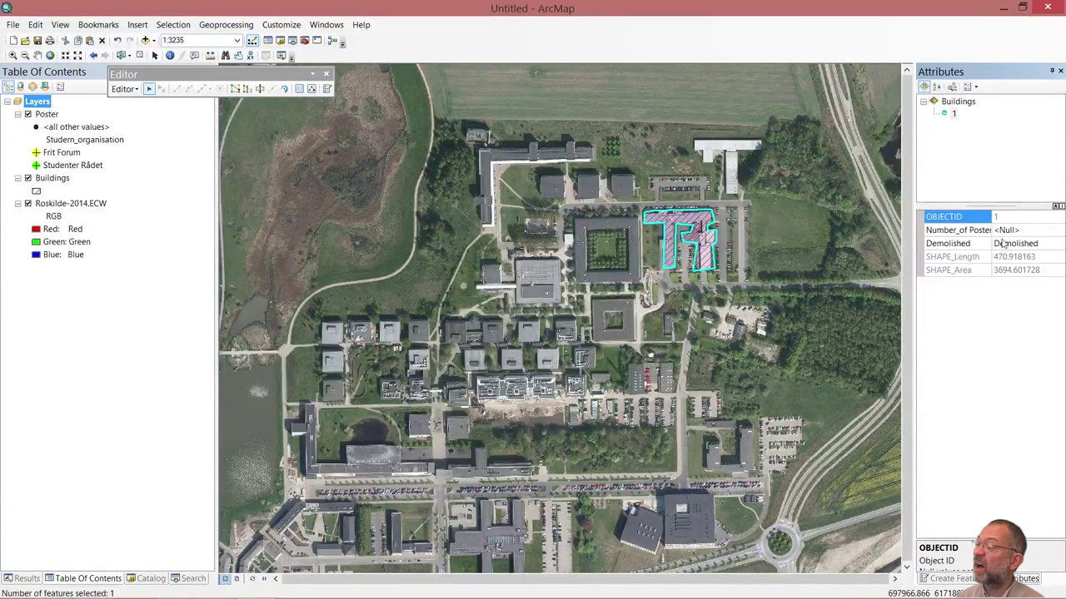
pyautogui.click(1035, 231)
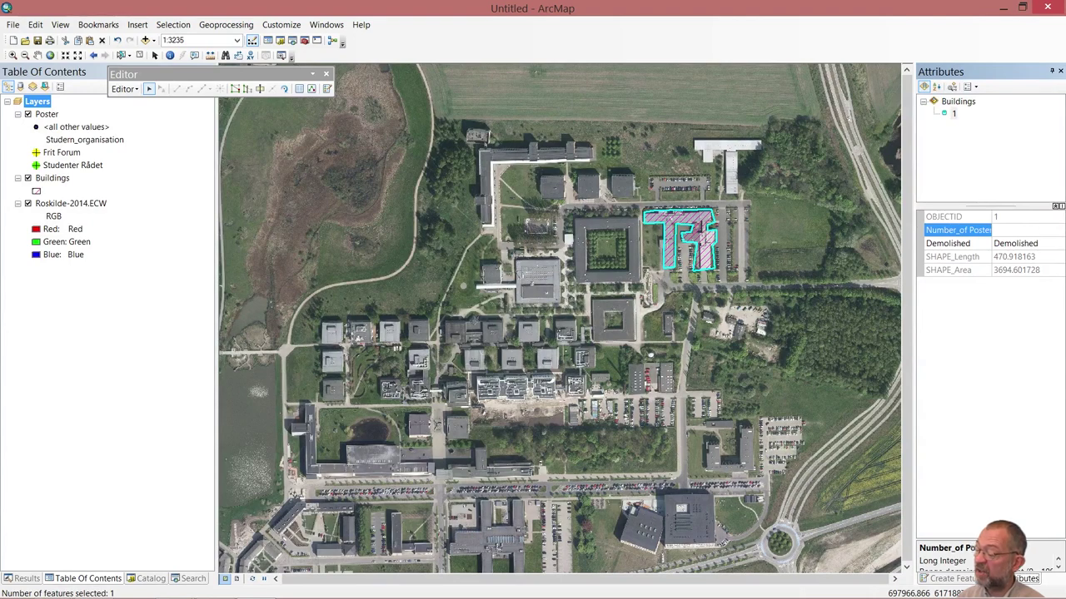
pyautogui.press('Tab')
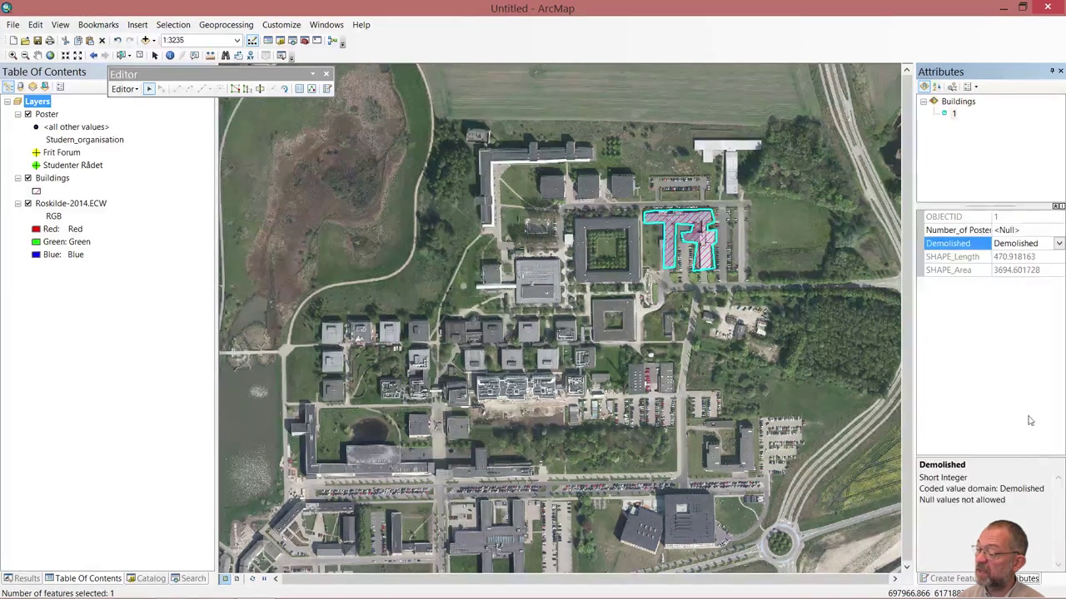
pyautogui.click(1030, 230)
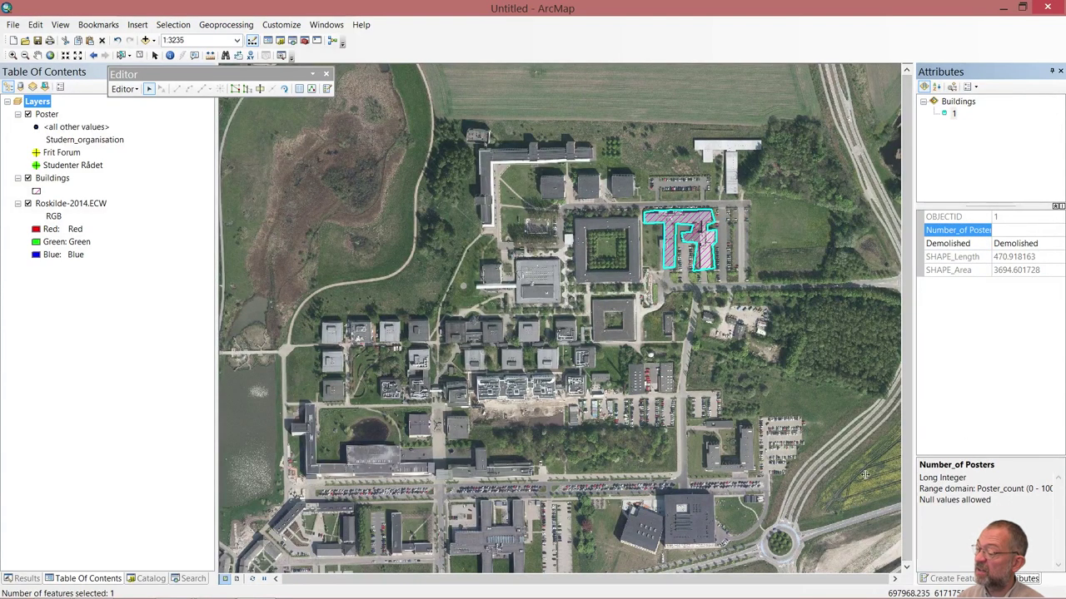
pyautogui.press('Return')
pyautogui.click(1004, 233)
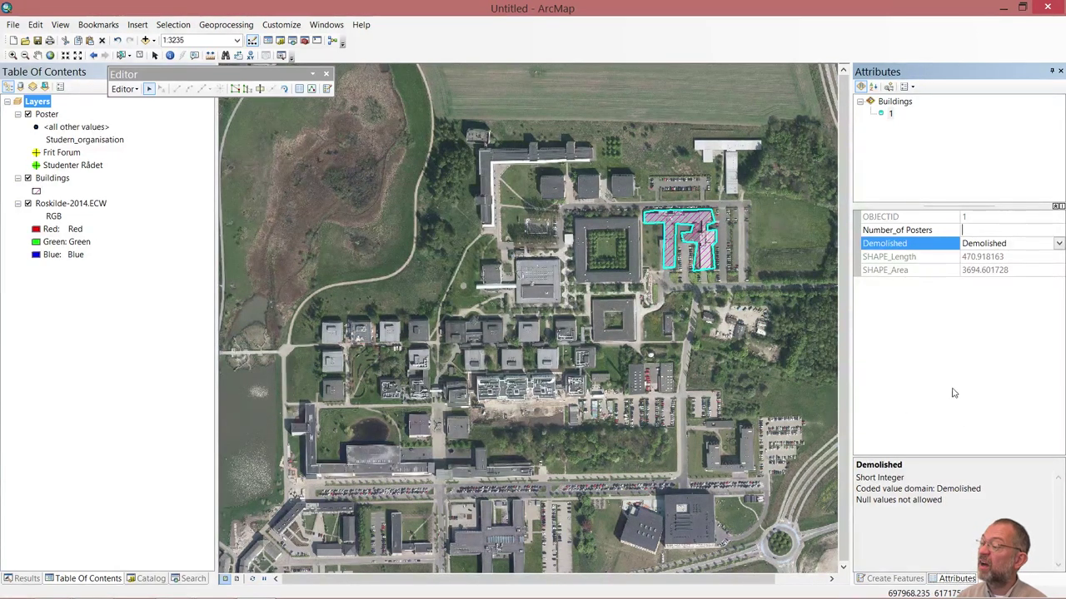
# Set the building's Number_of_Posters attribute to 2.
pyautogui.click(1006, 221)
pyautogui.click(1004, 233)
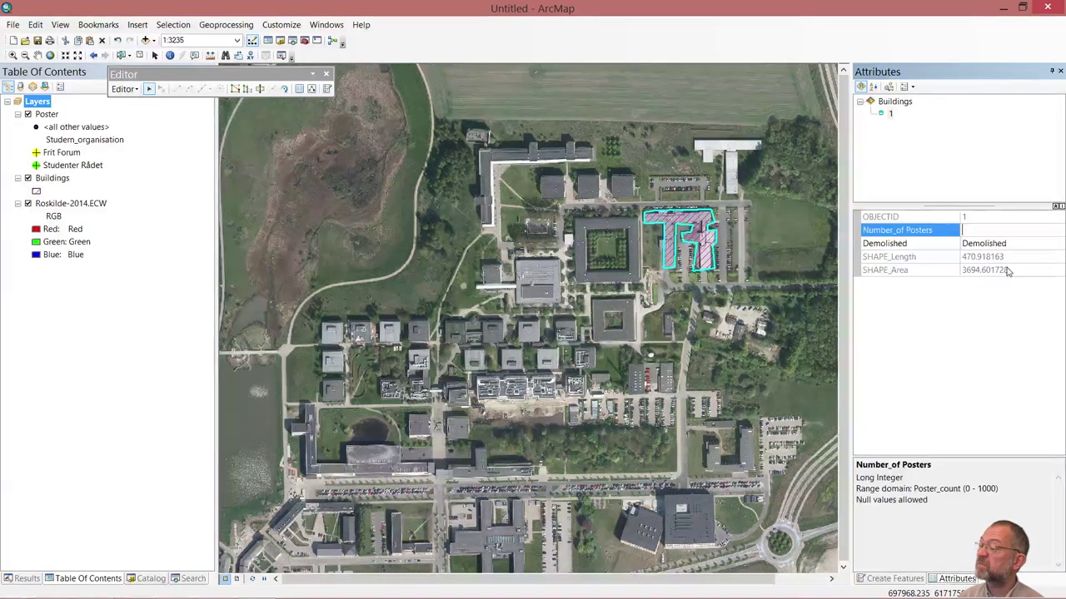
pyautogui.write('2')
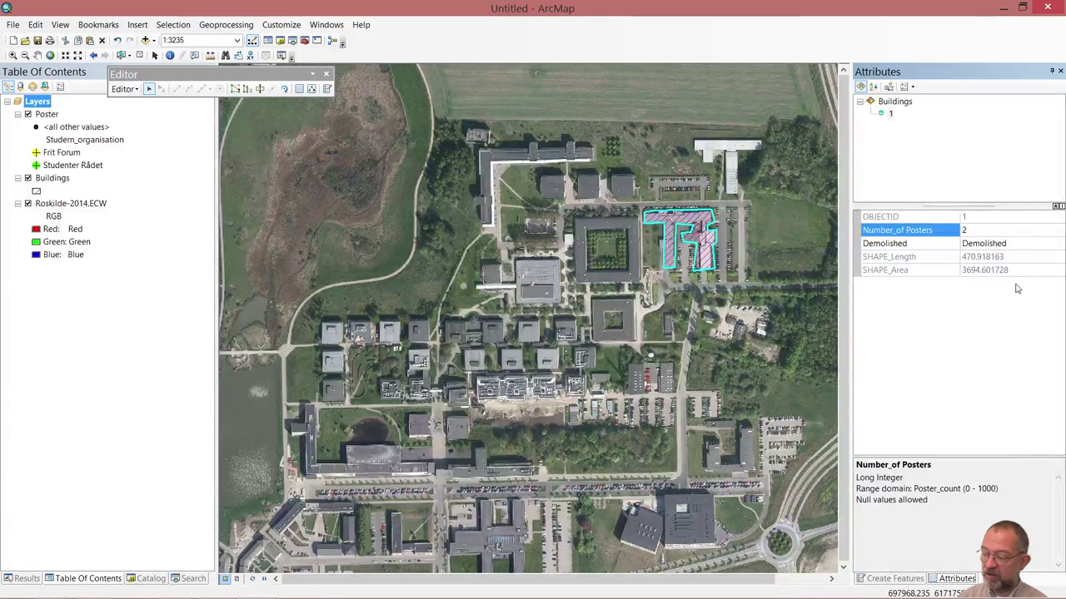
pyautogui.press('Return')
# Set the building's Number_of_Posters to 3000 to test a value outside the 0–1000 range domain.
pyautogui.click(984, 231)
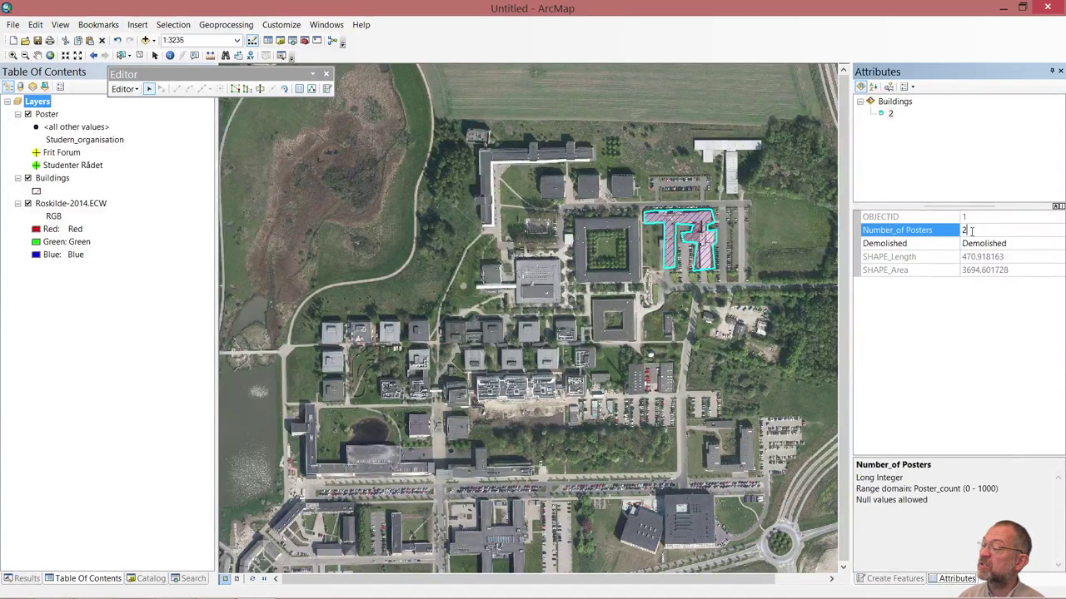
pyautogui.write('3000')
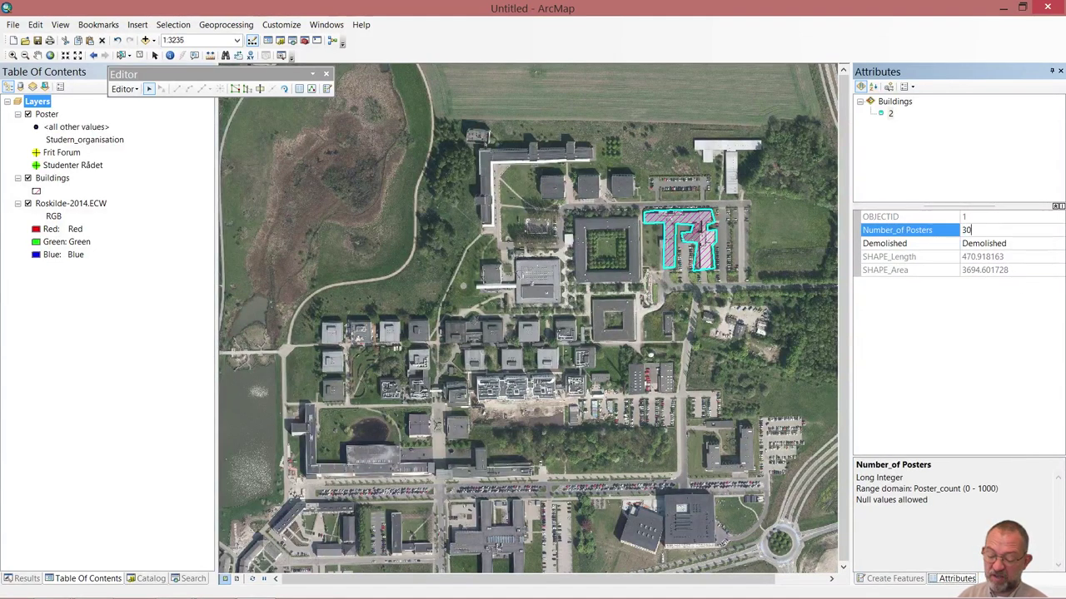
pyautogui.click(998, 257)
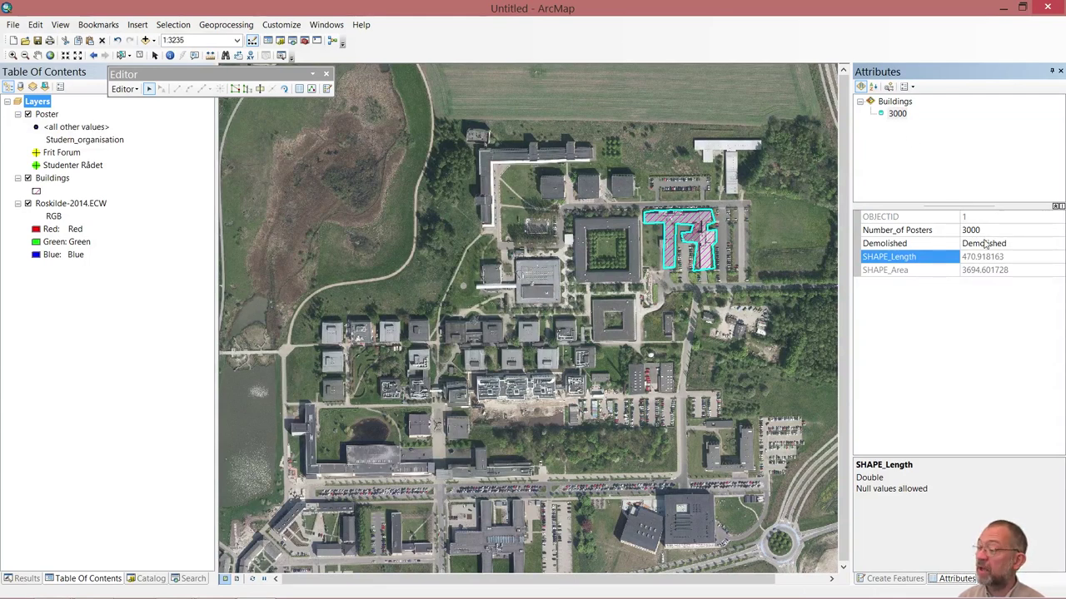
pyautogui.click(998, 231)
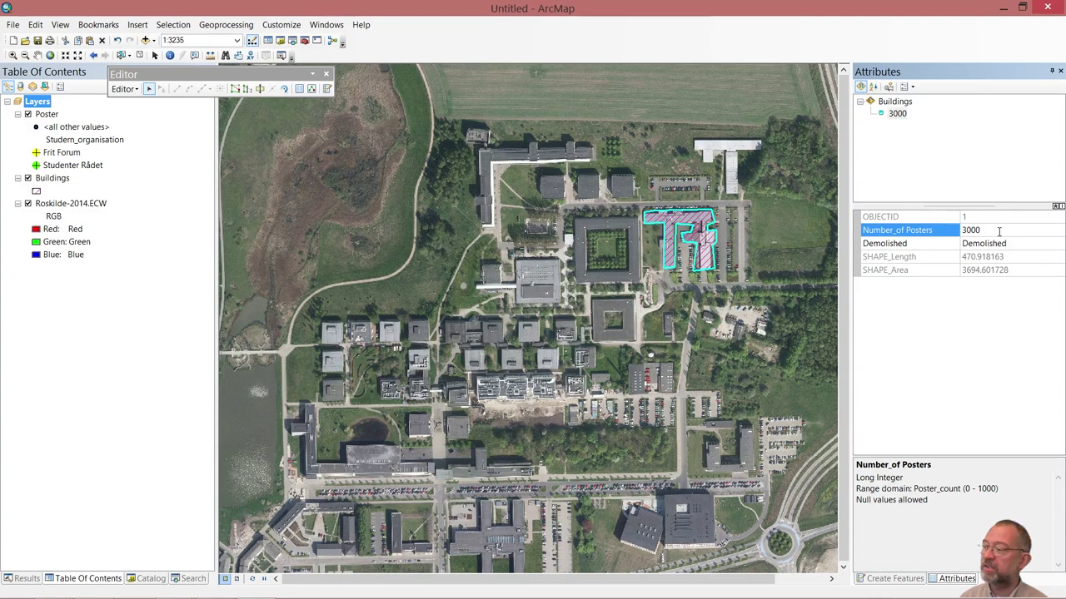
pyautogui.click(1006, 258)
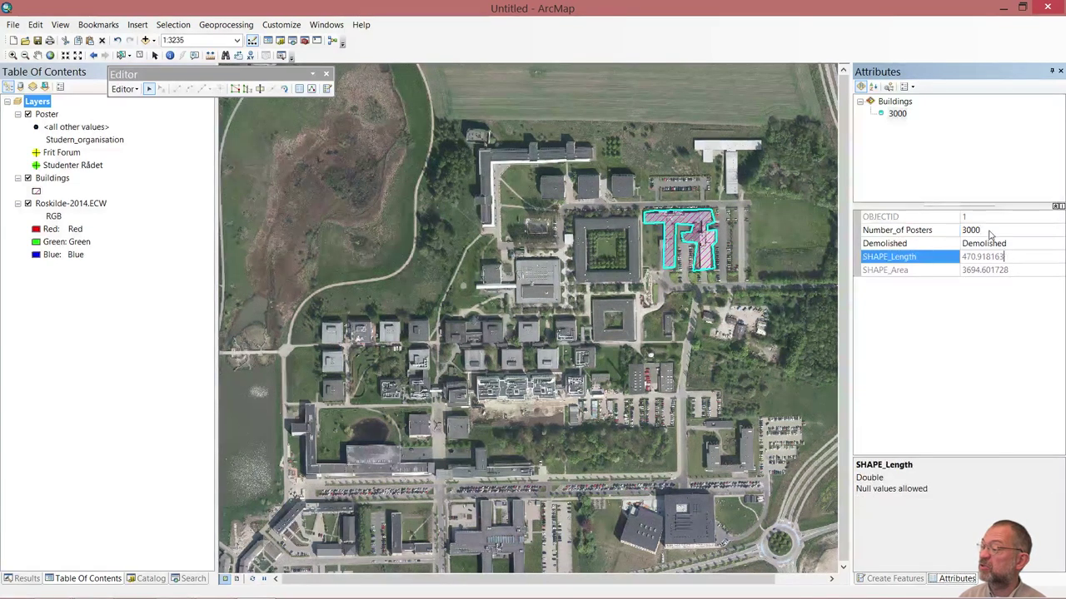
pyautogui.click(989, 231)
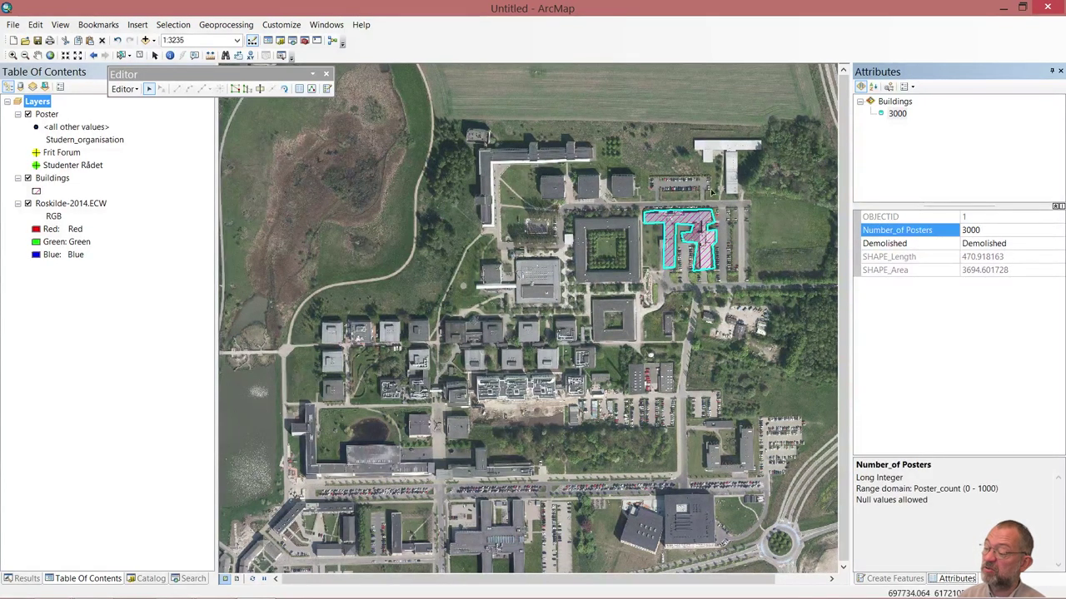
# Stop the edit session and save the edits made to the Poster and Buildings layers.
pyautogui.click(126, 90)
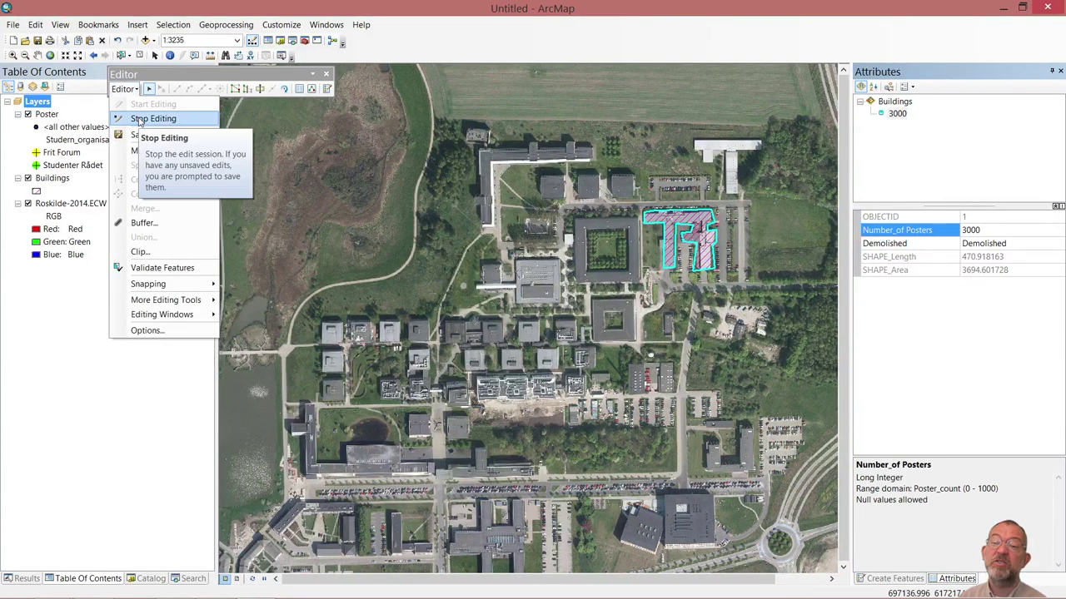
pyautogui.click(126, 89)
pyautogui.click(126, 89)
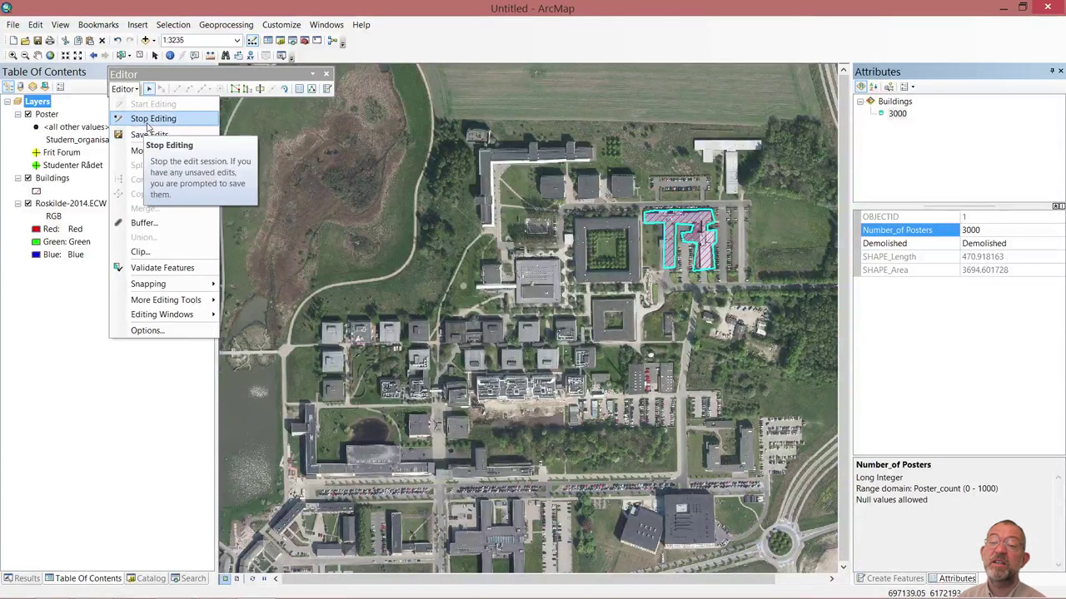
pyautogui.click(149, 119)
pyautogui.click(490, 351)
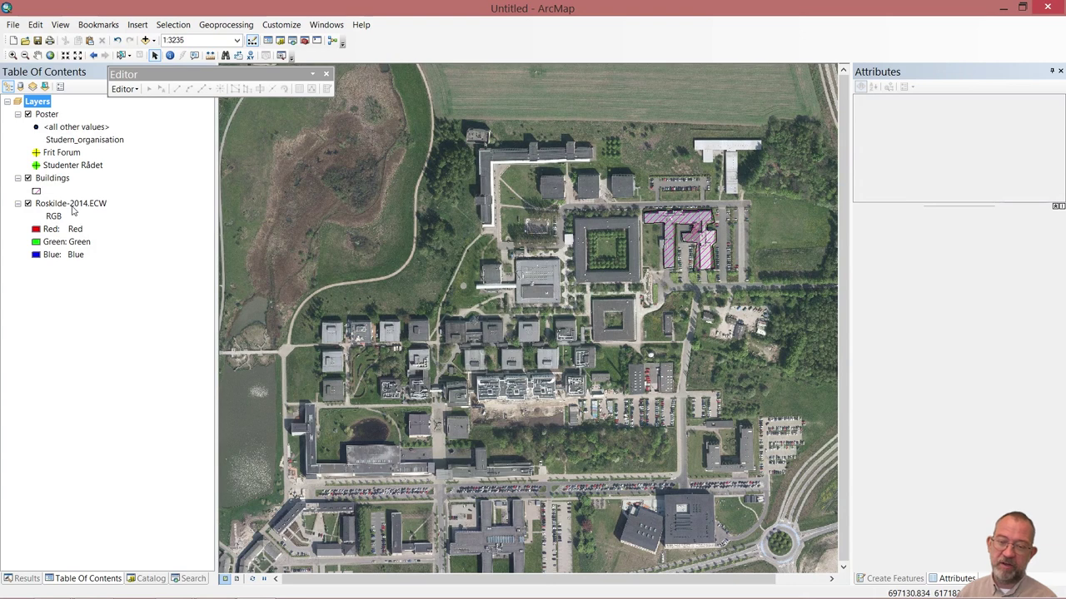
# Remove the Roskilde-2014.ECW layer from the map and check the data source of the remaining layers.
pyautogui.rightClick(73, 209)
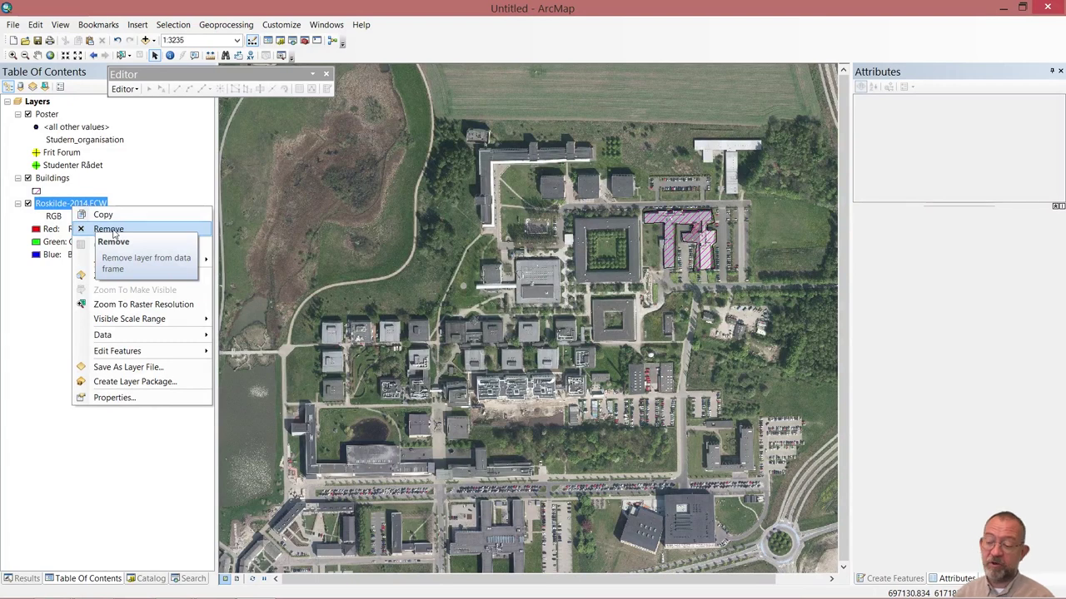
pyautogui.click(108, 229)
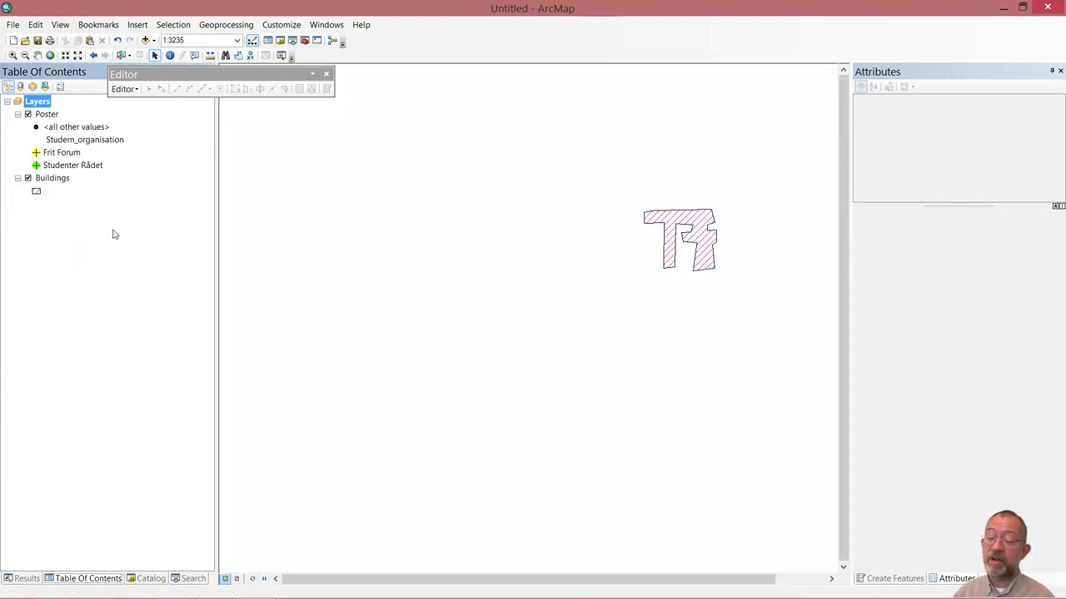
pyautogui.click(9, 88)
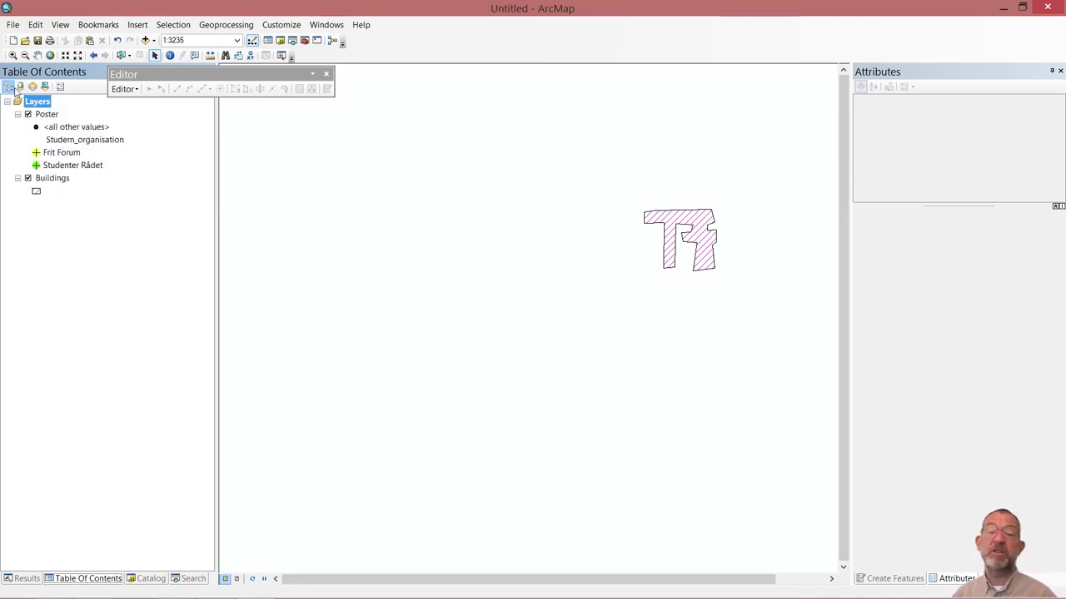
pyautogui.click(21, 88)
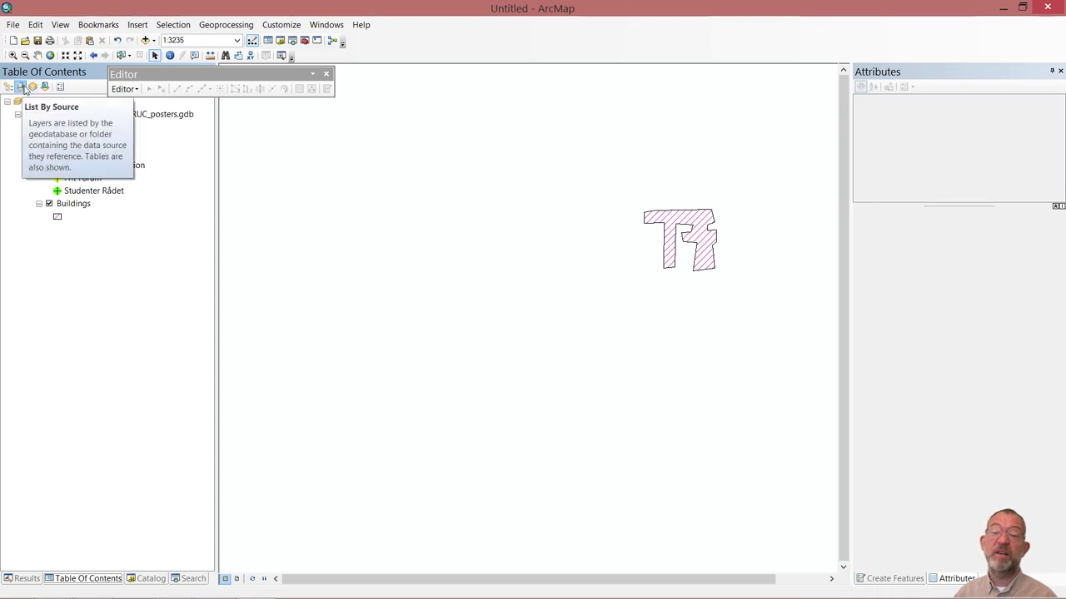
pyautogui.click(7, 87)
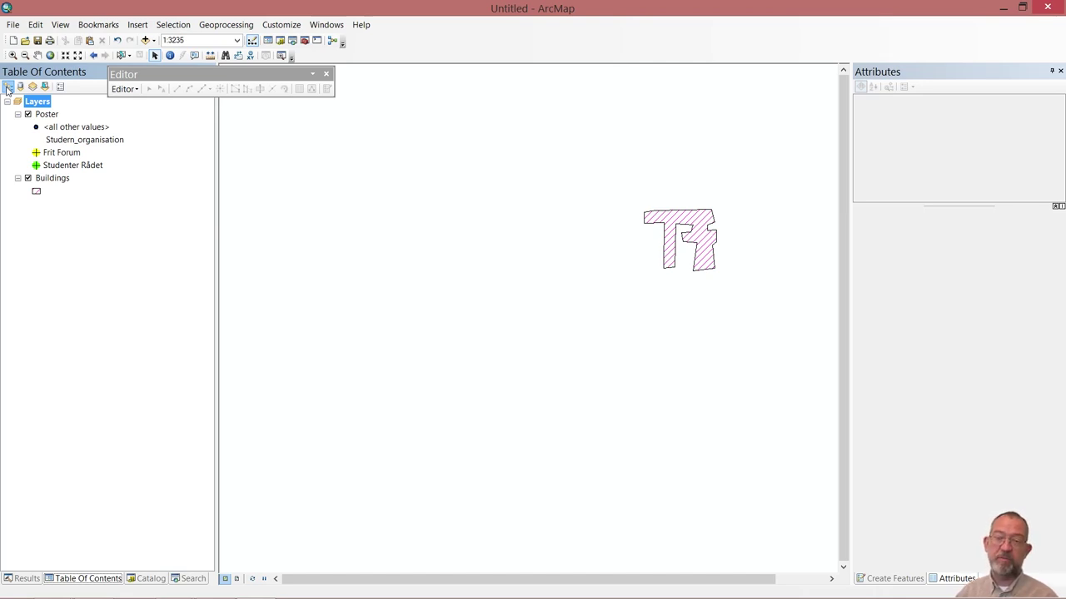
# Sign in to ArcGIS Online with the account username and password.
pyautogui.click(14, 25)
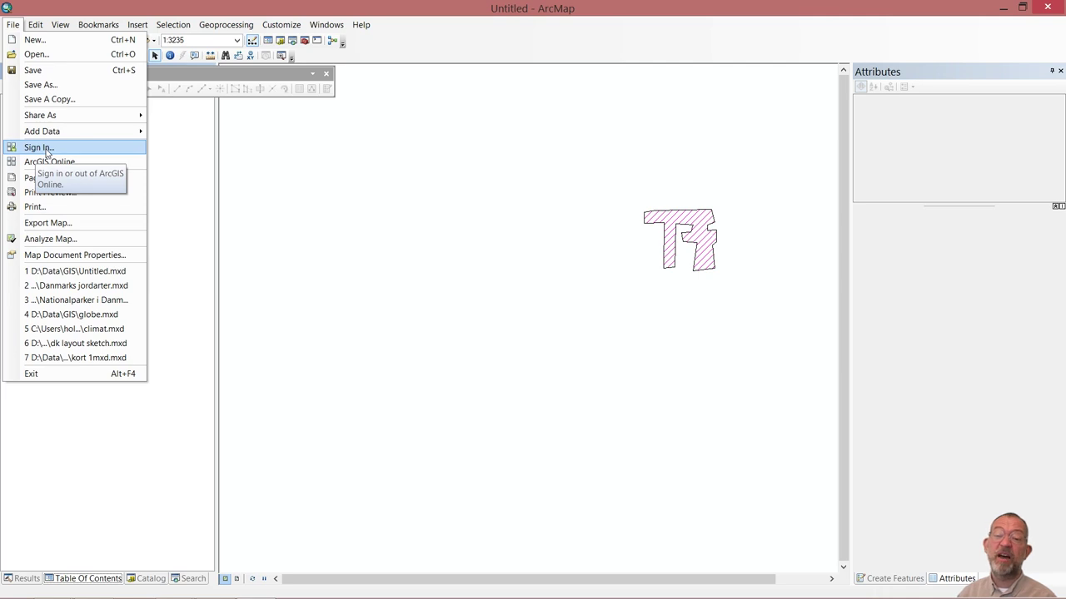
pyautogui.click(47, 151)
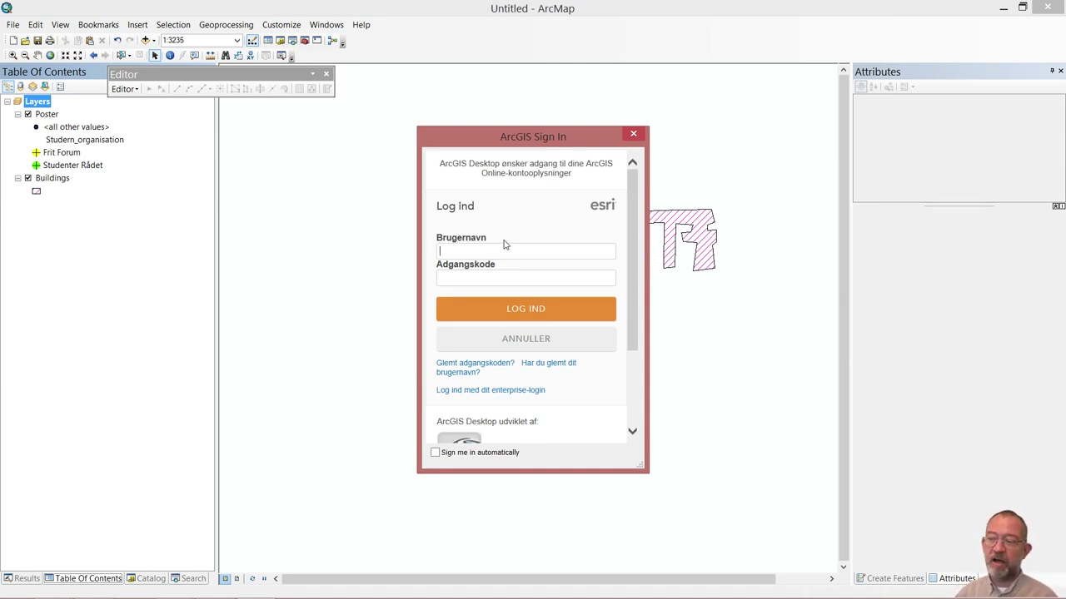
pyautogui.write('o')
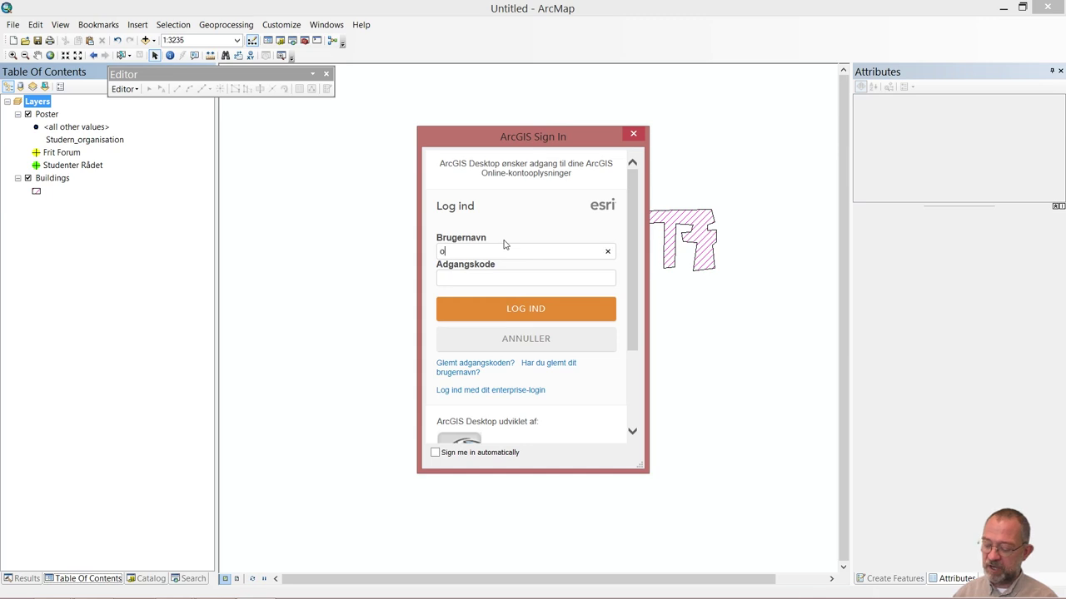
pyautogui.write('bgis')
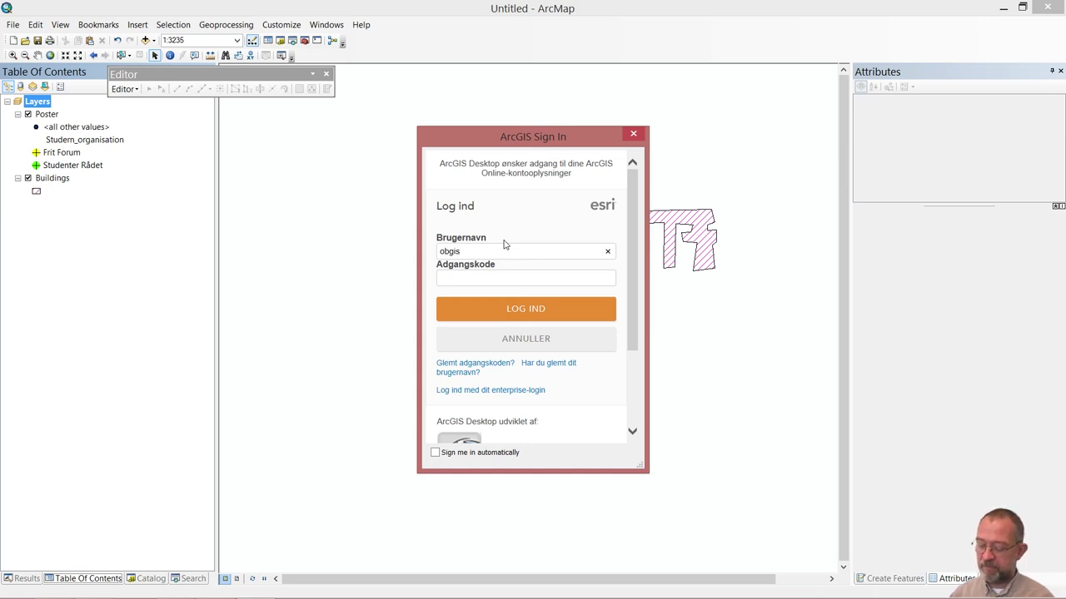
pyautogui.write('1_ruc')
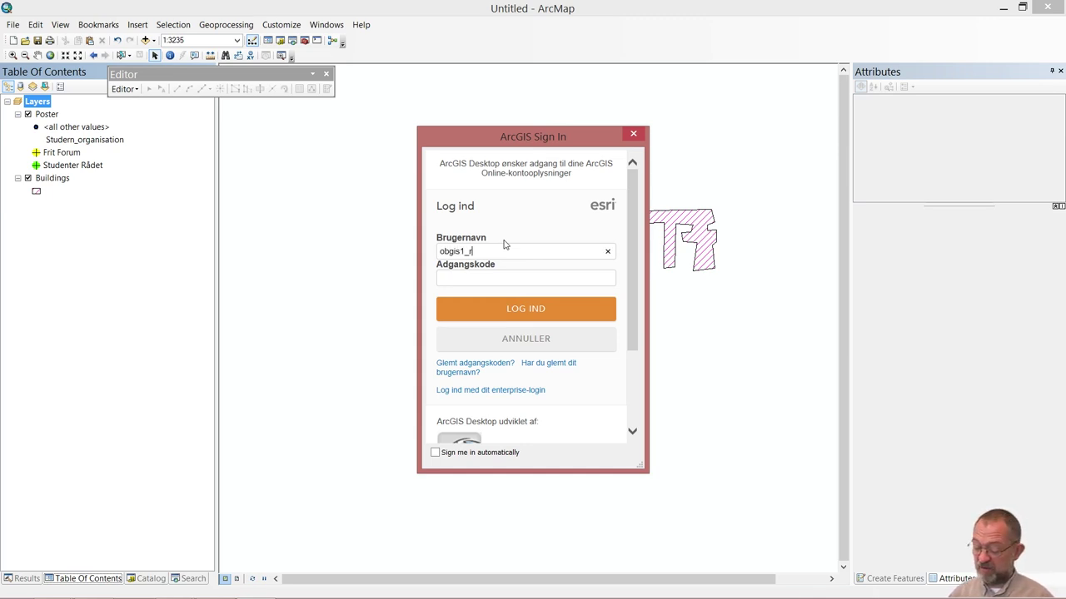
pyautogui.click(512, 281)
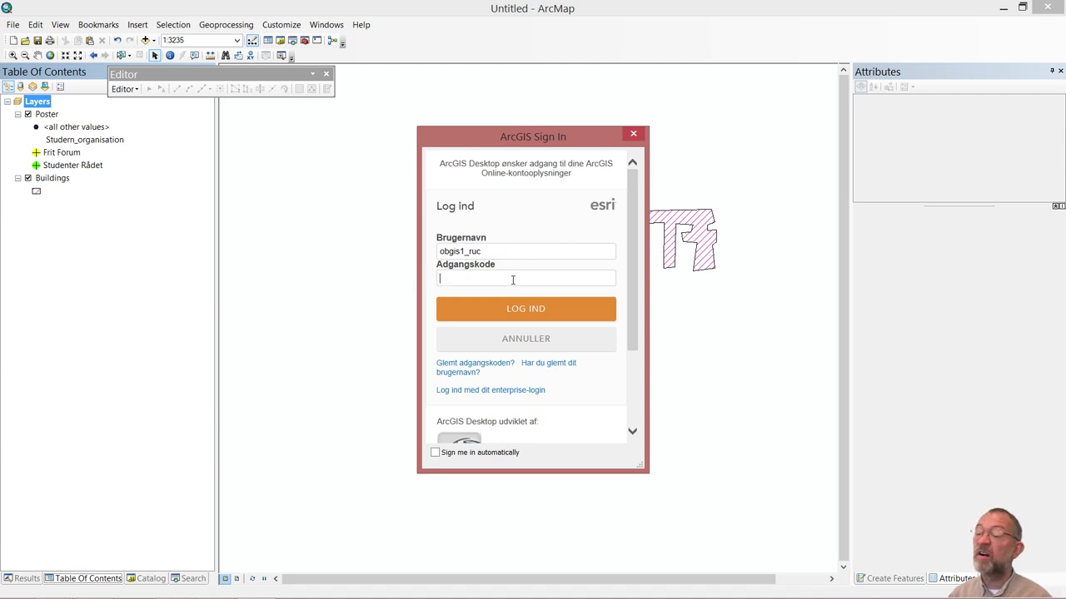
pyautogui.write('*')
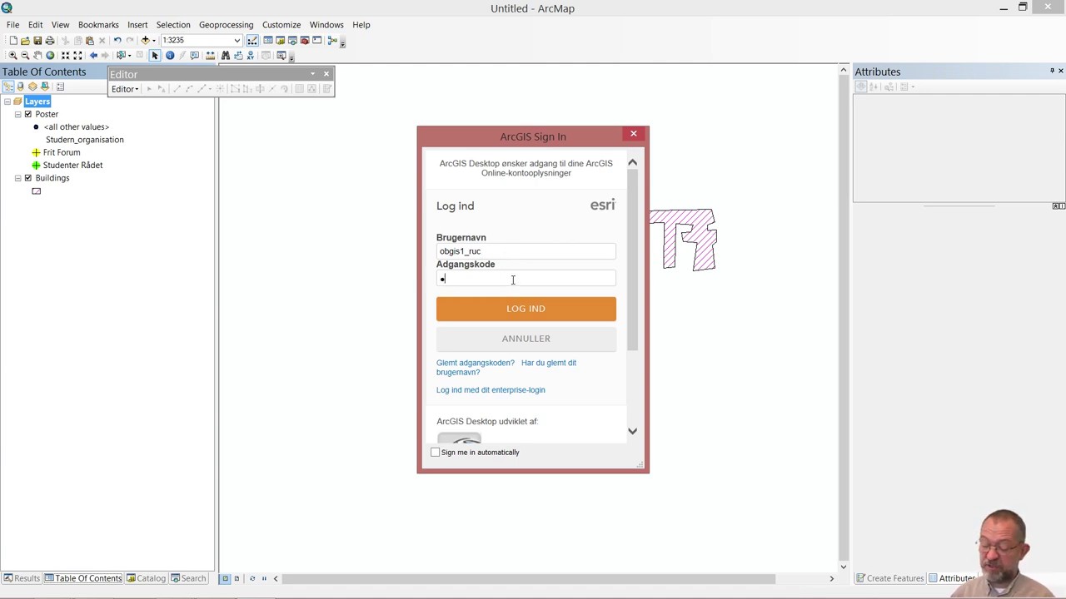
pyautogui.write('***')
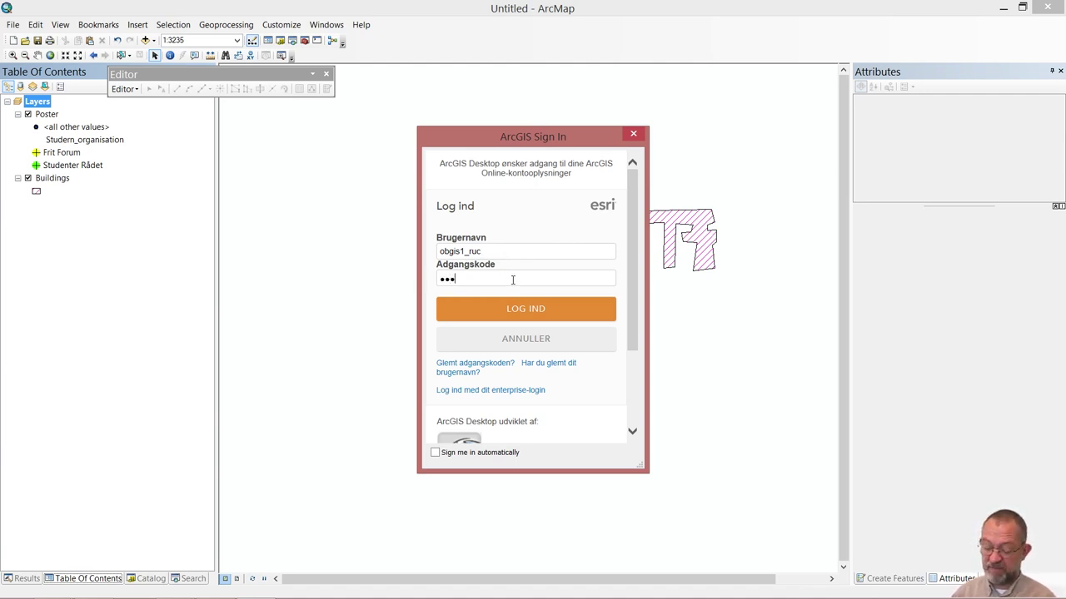
pyautogui.write('*****')
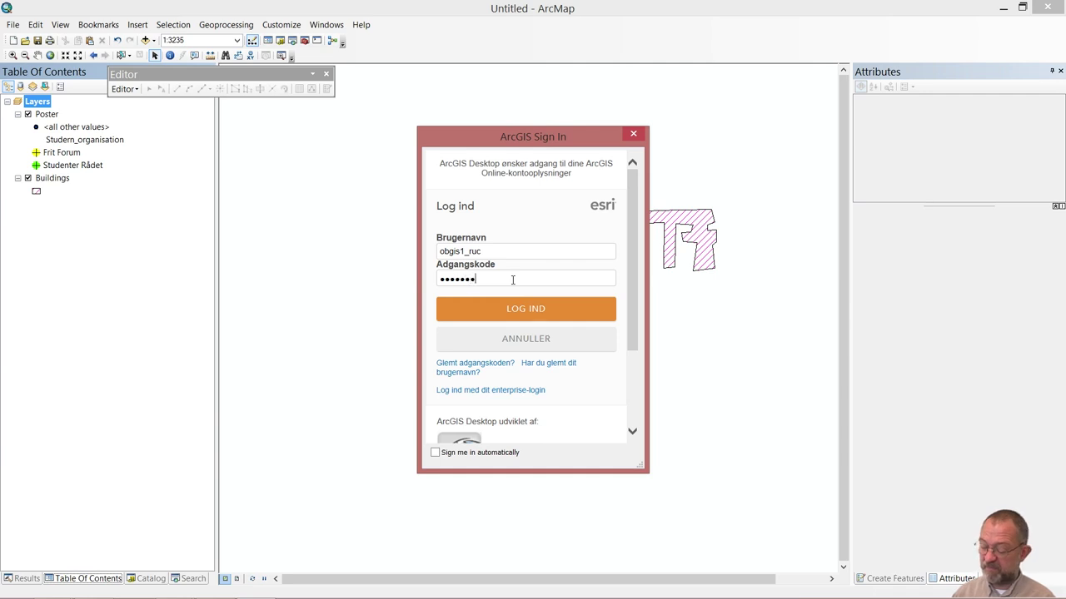
pyautogui.click(581, 308)
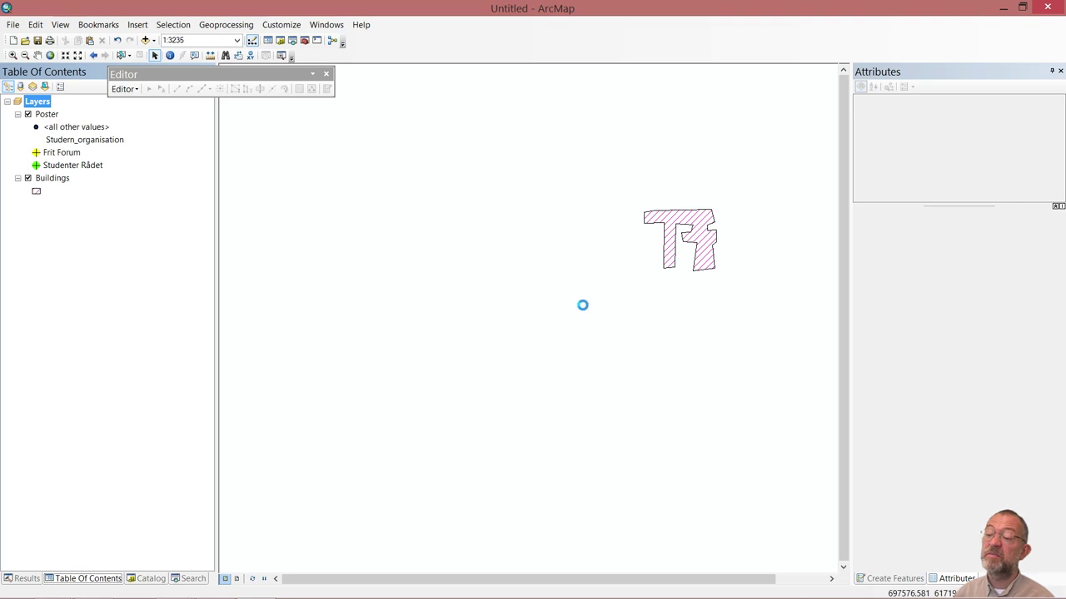
# Start sharing the map as a service, choosing to publish a new service.
pyautogui.click(13, 24)
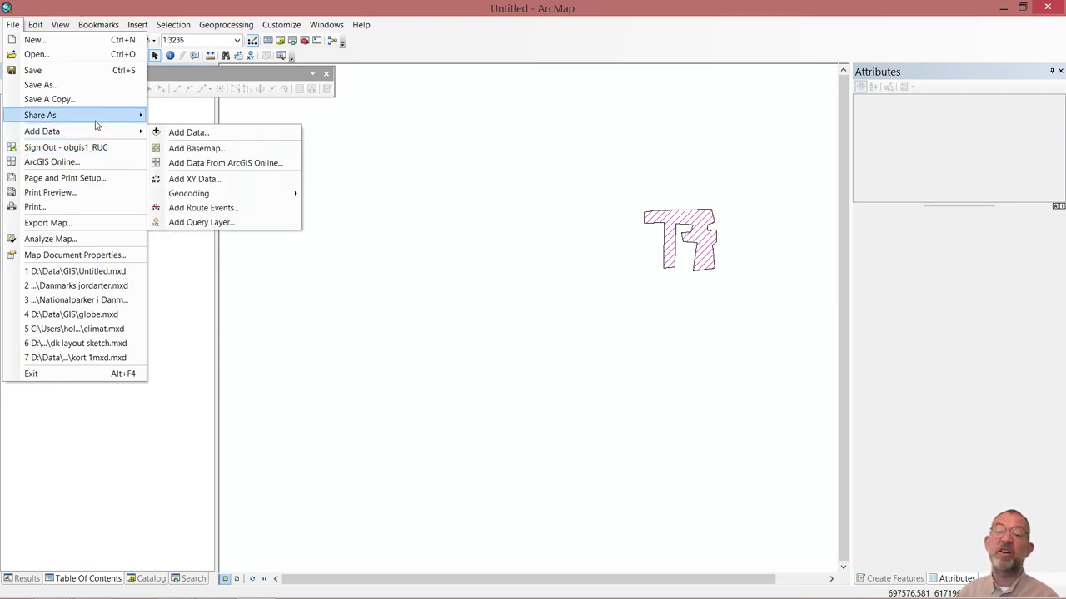
pyautogui.moveTo(98, 126)
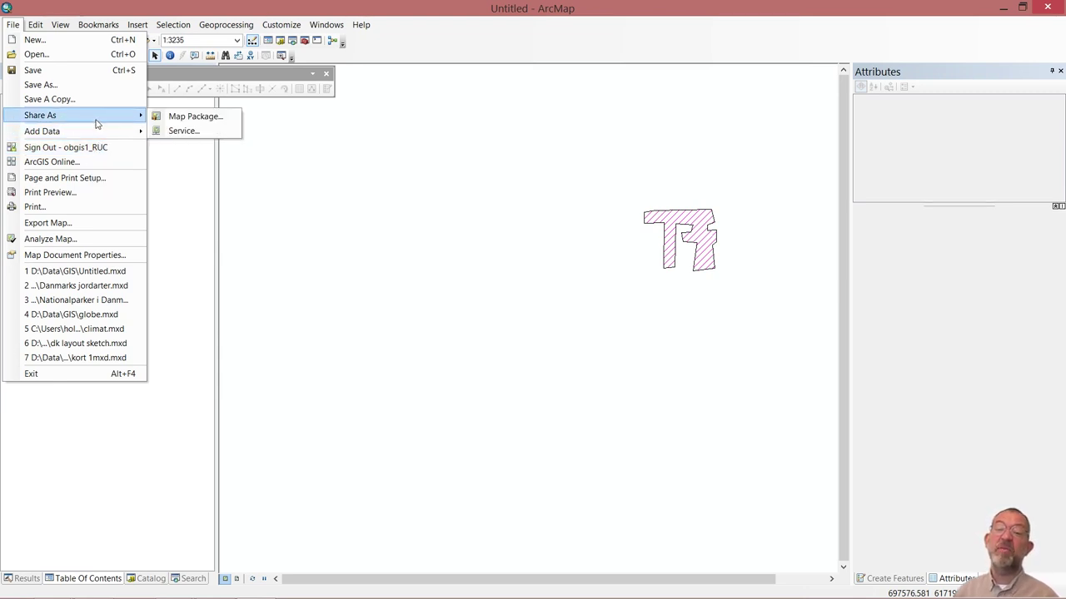
pyautogui.click(195, 131)
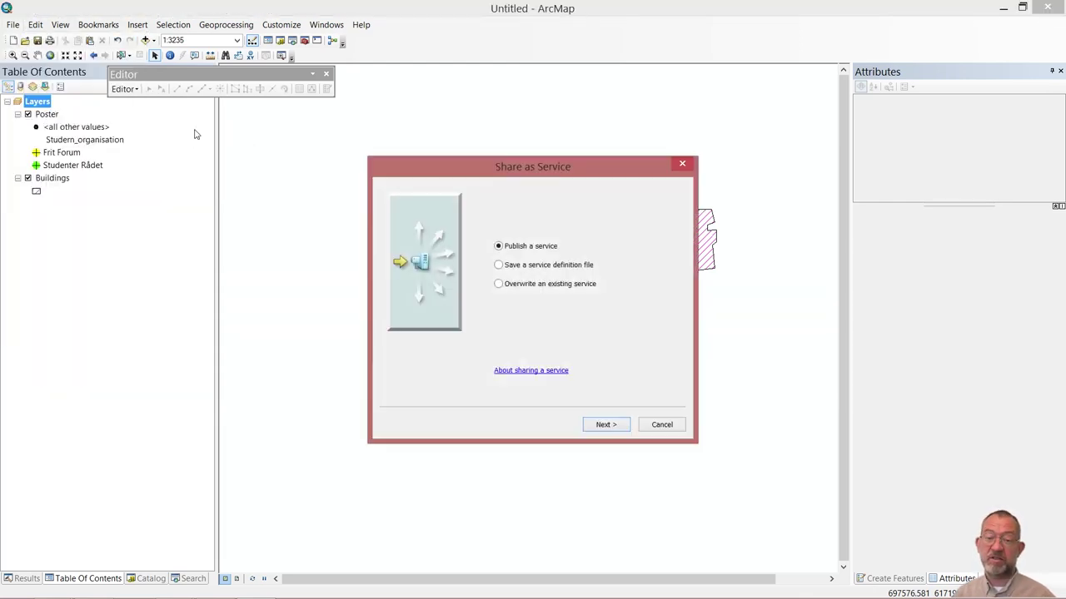
pyautogui.click(610, 426)
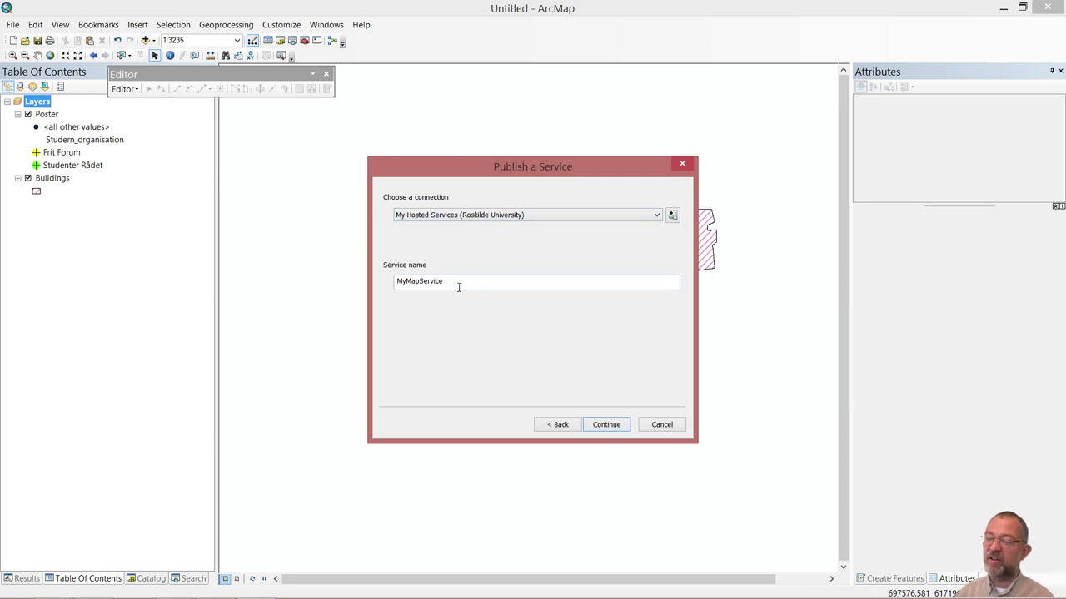
# Try to name the hosted service "RUC posters" and continue publishing.
pyautogui.moveTo(457, 285); pyautogui.dragTo(338, 273)
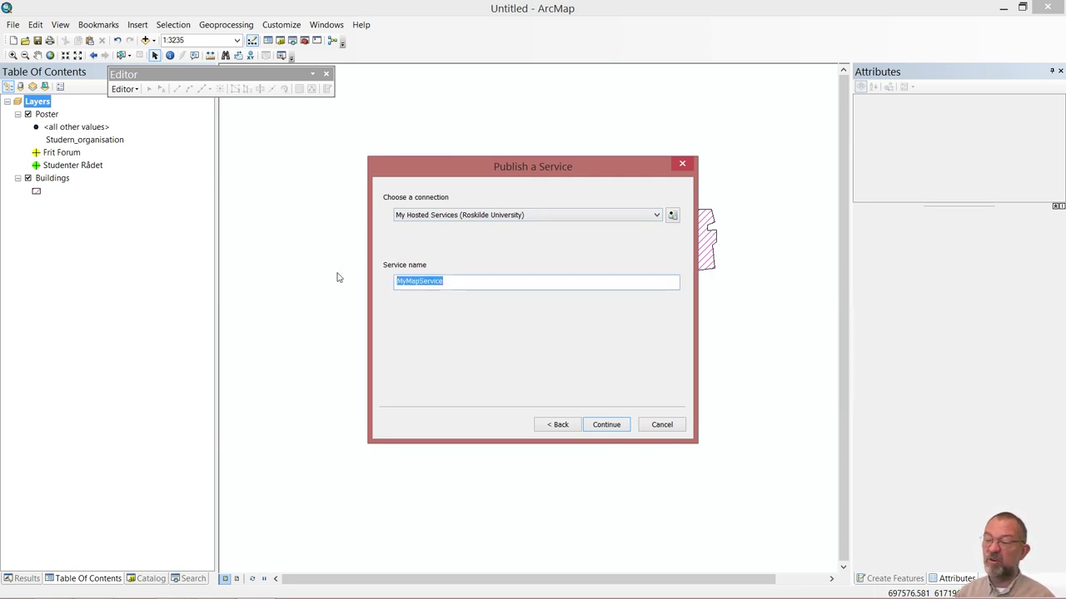
pyautogui.write('P')
pyautogui.write('R')
pyautogui.write('UC ')
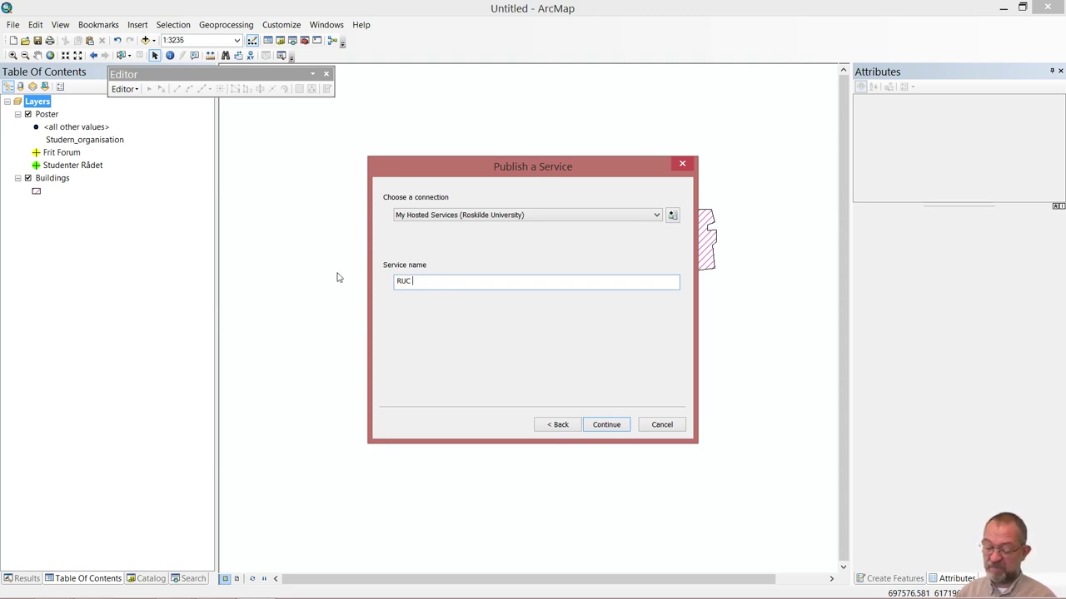
pyautogui.write('posters')
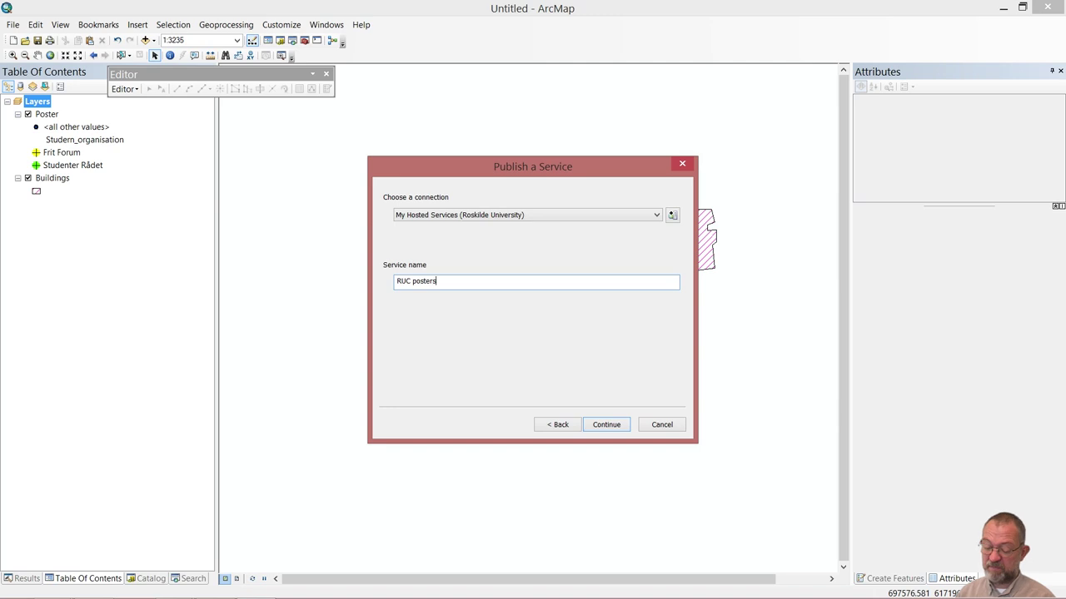
pyautogui.click(612, 425)
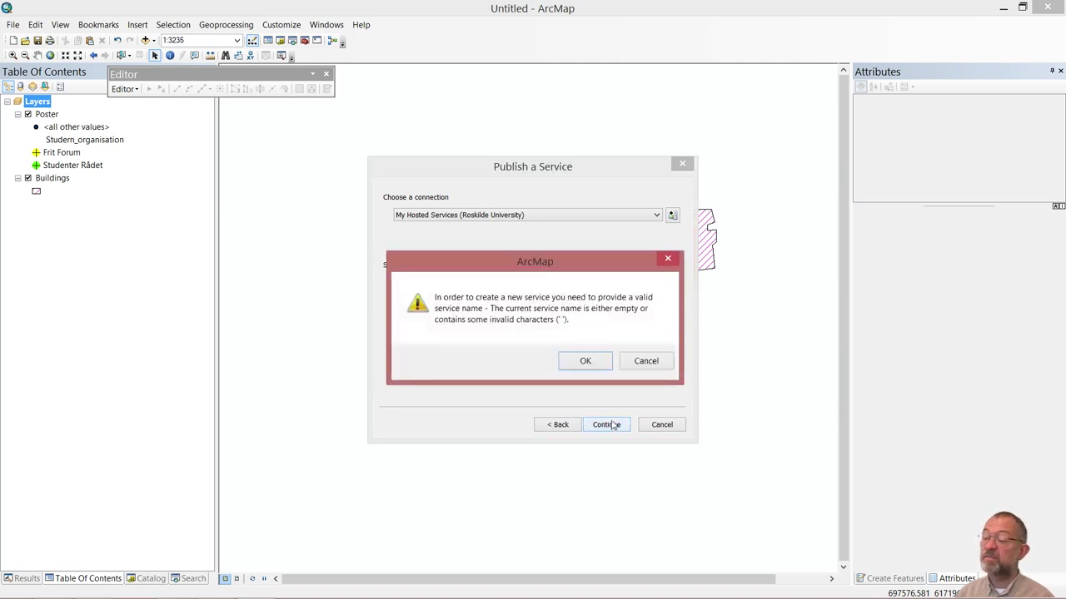
pyautogui.click(585, 360)
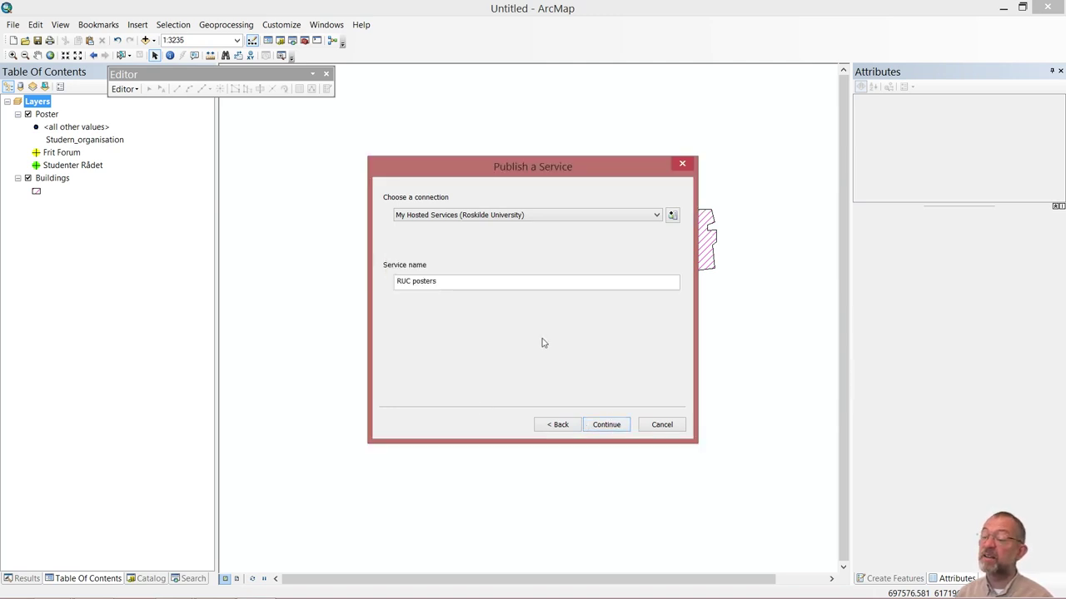
# Replace the space in the service name with an underscore, giving RUC_posters, and continue to the service settings.
pyautogui.moveTo(409, 284); pyautogui.dragTo(413, 284)
pyautogui.write('_')
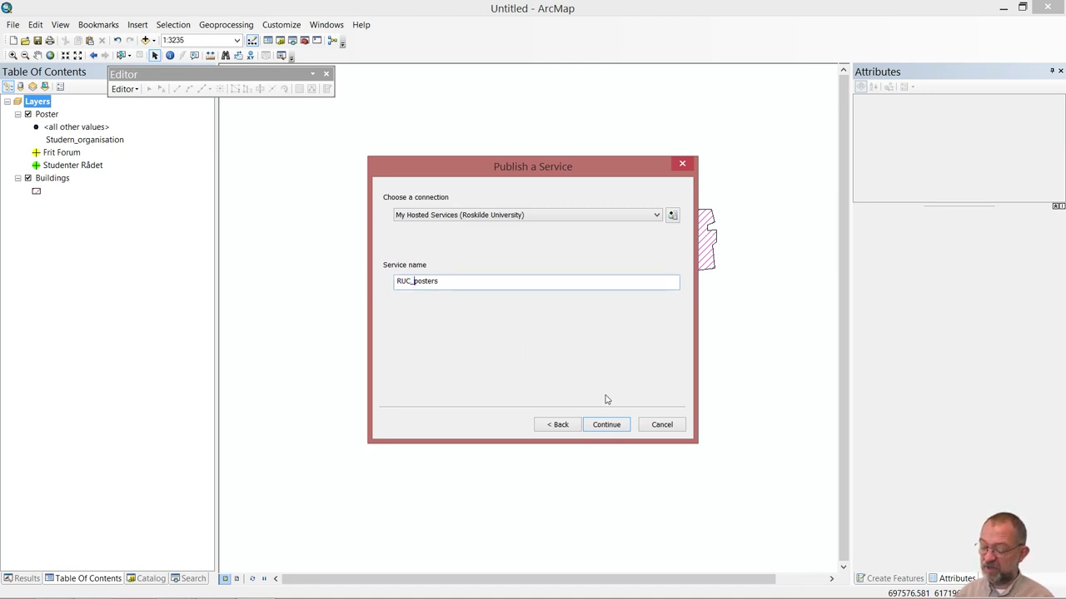
pyautogui.click(607, 425)
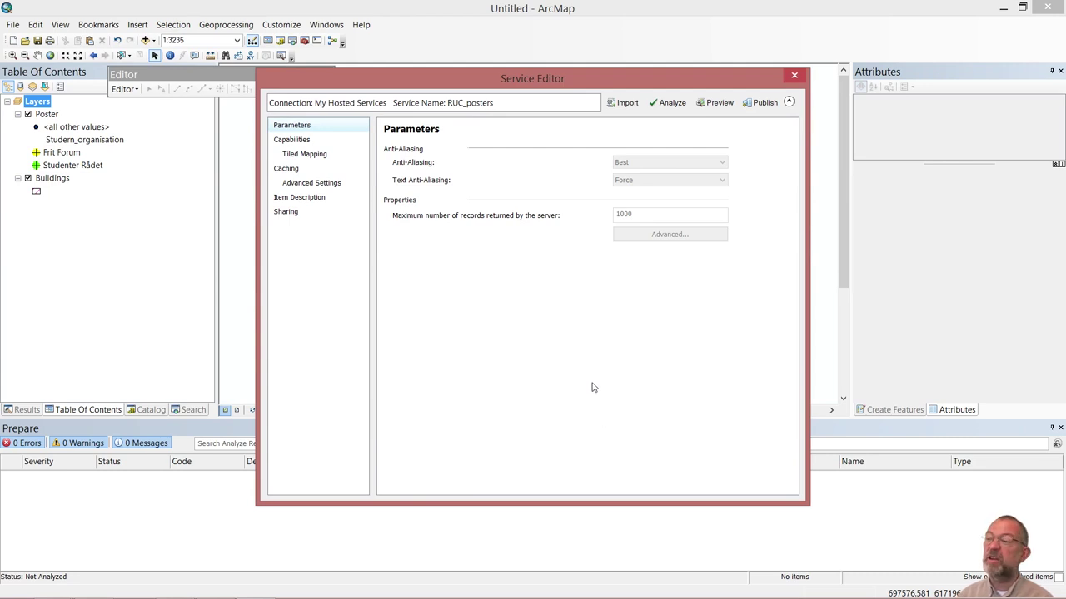
# Enable the Feature Access capability for the service and disable Tiled Mapping.
pyautogui.click(296, 140)
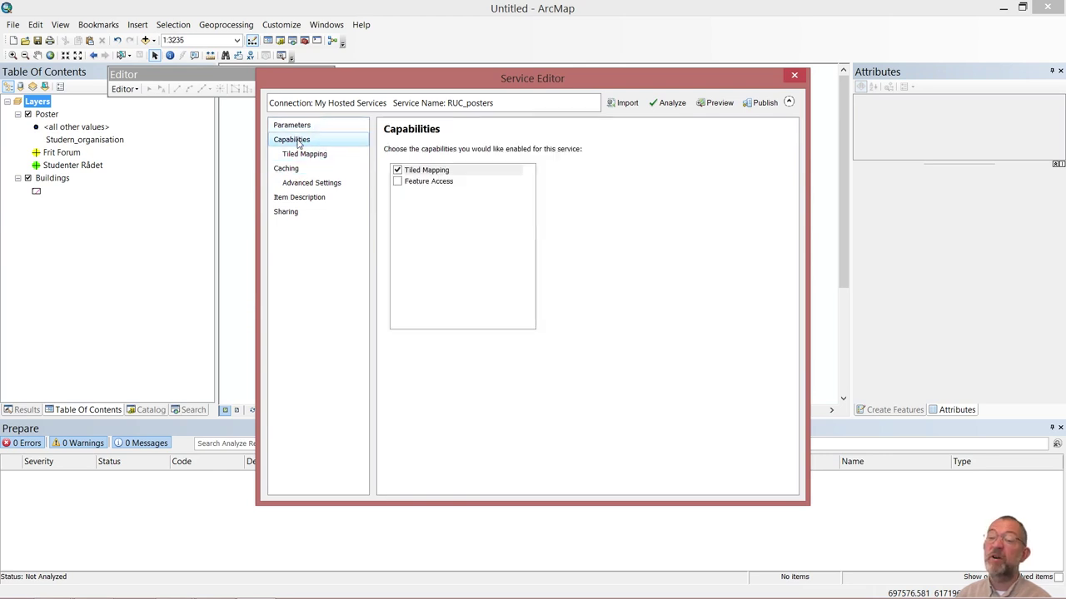
pyautogui.click(398, 182)
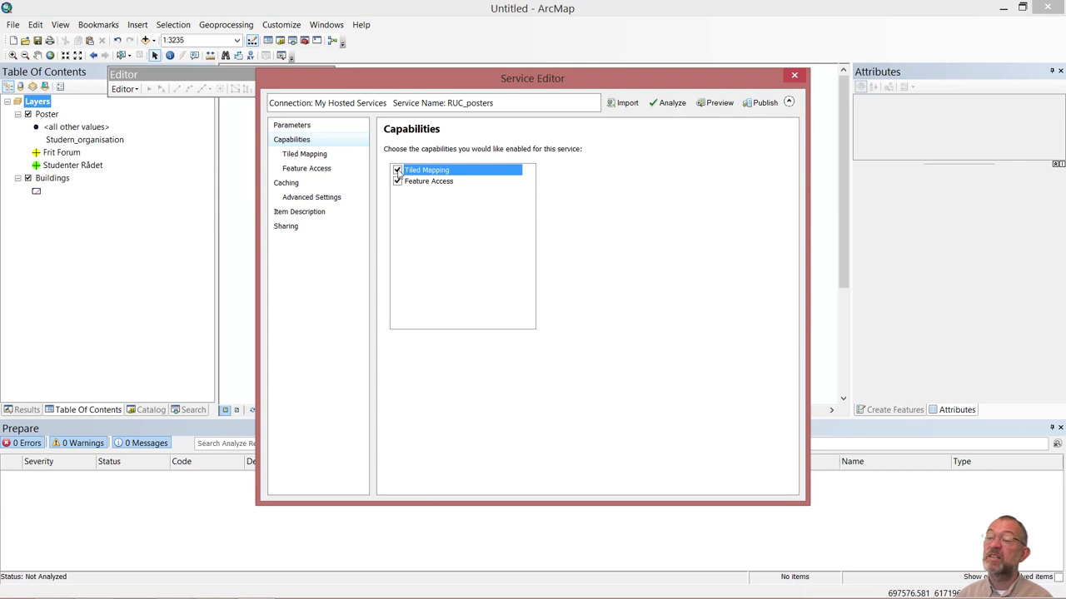
pyautogui.click(398, 171)
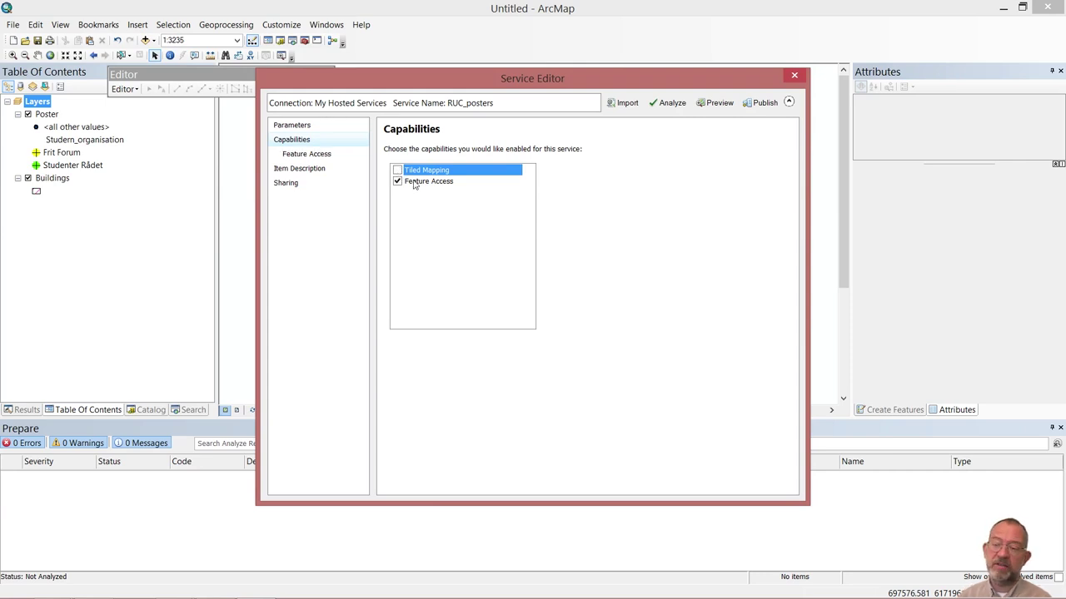
# Allow the Create, Delete, Sync and Update operations in the service's feature access settings, along with Query.
pyautogui.click(317, 160)
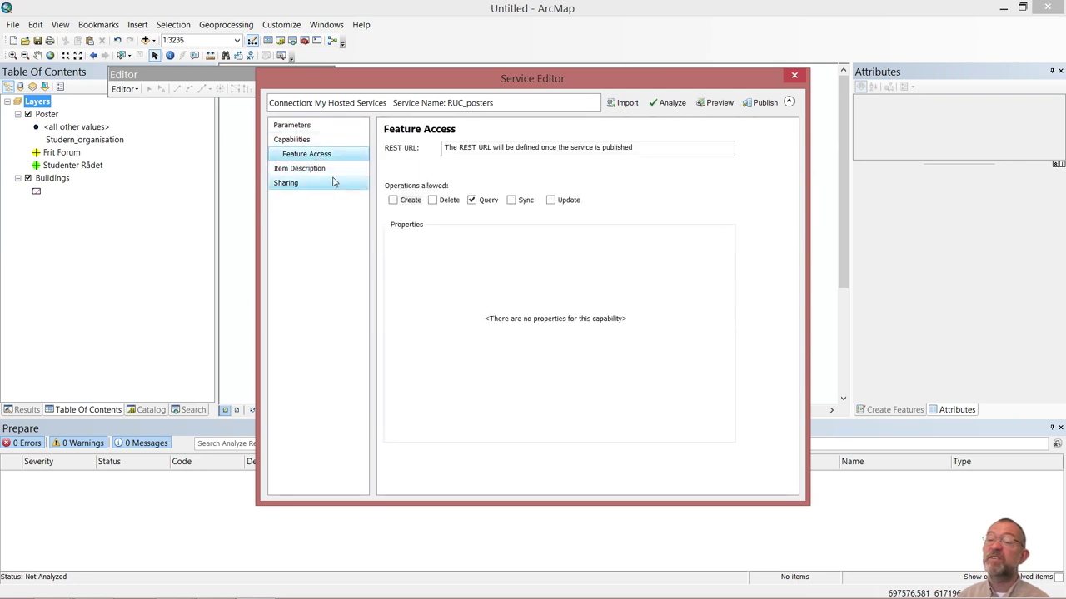
pyautogui.click(393, 201)
pyautogui.click(432, 200)
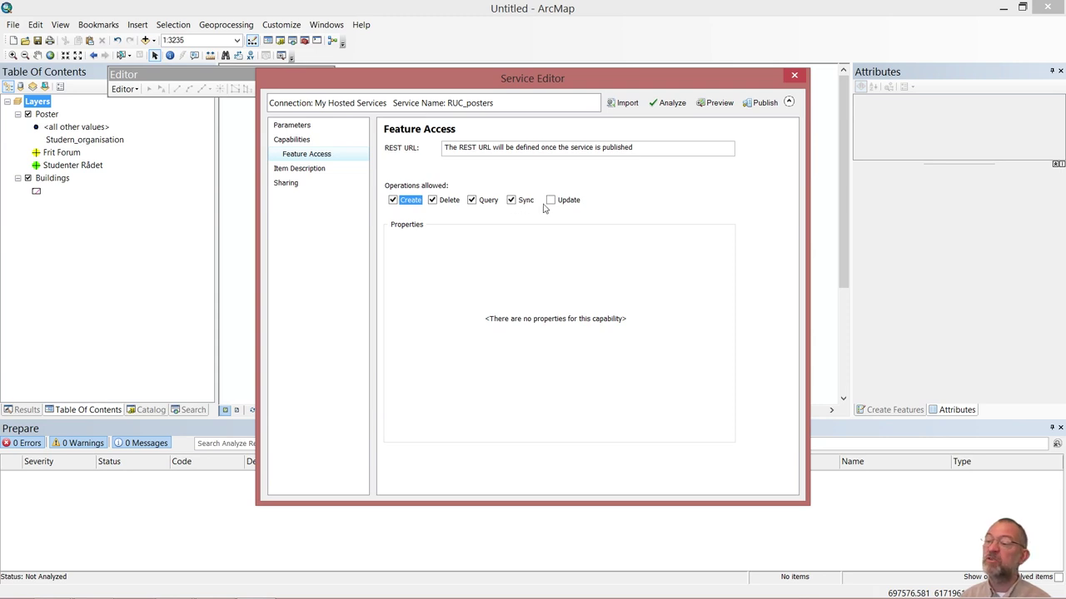
pyautogui.click(551, 201)
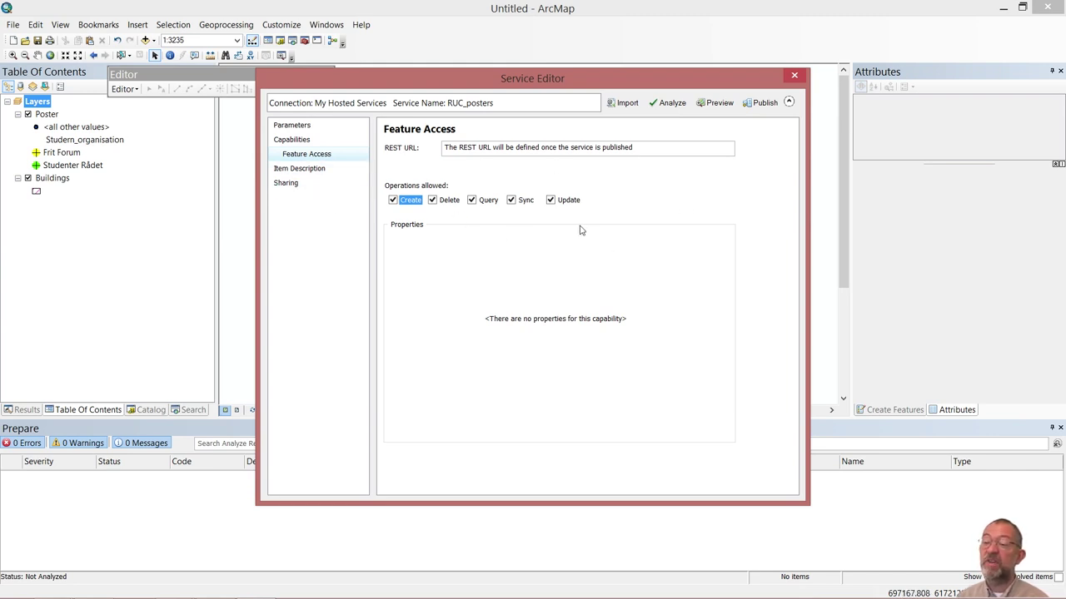
# Fill in the service's item description with the summary "RUC Posters" and the tags "RUC Poster".
pyautogui.click(314, 174)
pyautogui.click(458, 177)
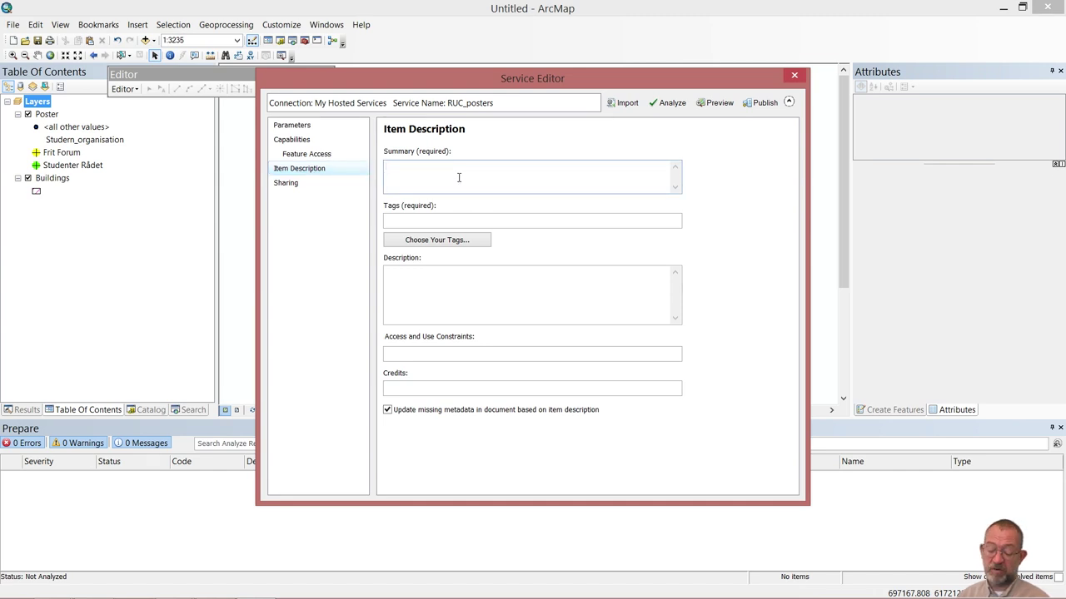
pyautogui.write('RUC ')
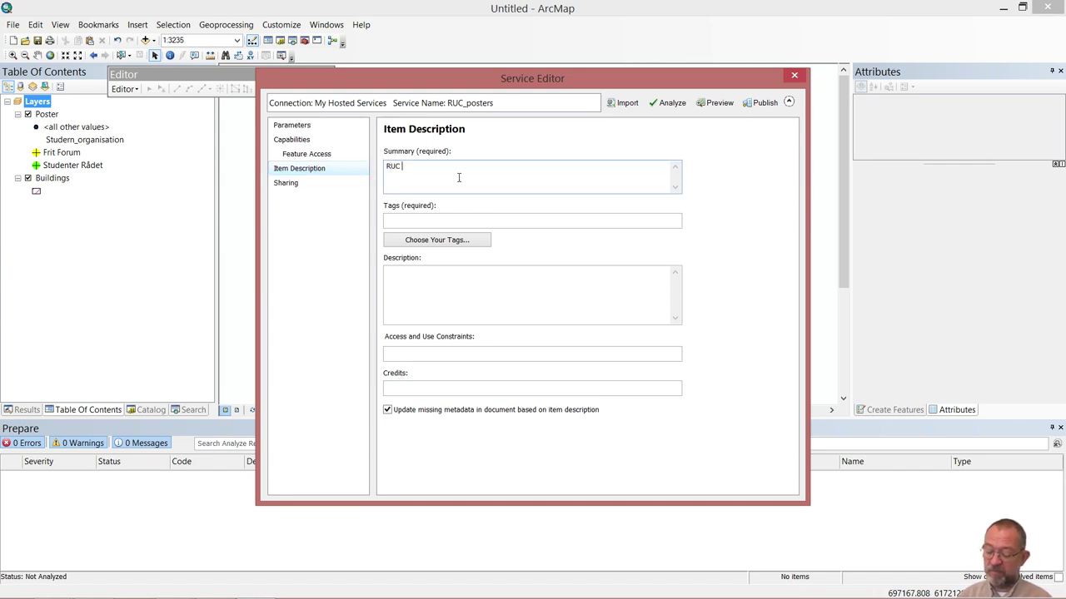
pyautogui.write('Posters')
pyautogui.click(447, 221)
pyautogui.write('RUC')
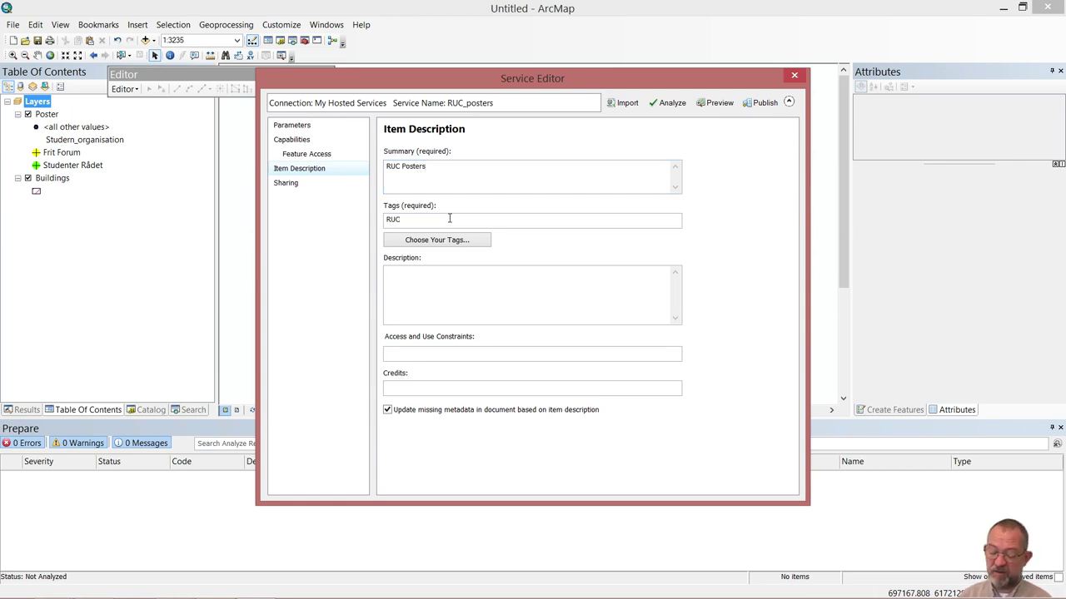
pyautogui.write(' Poster')
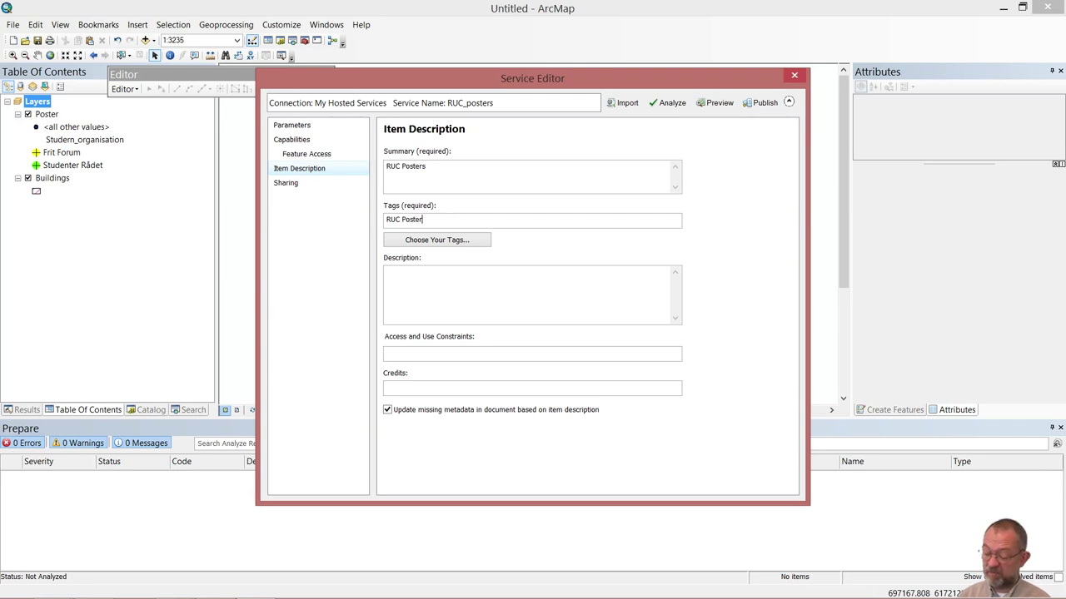
# Enter "Demo of RUC posters" as the description text of the service item.
pyautogui.click(476, 277)
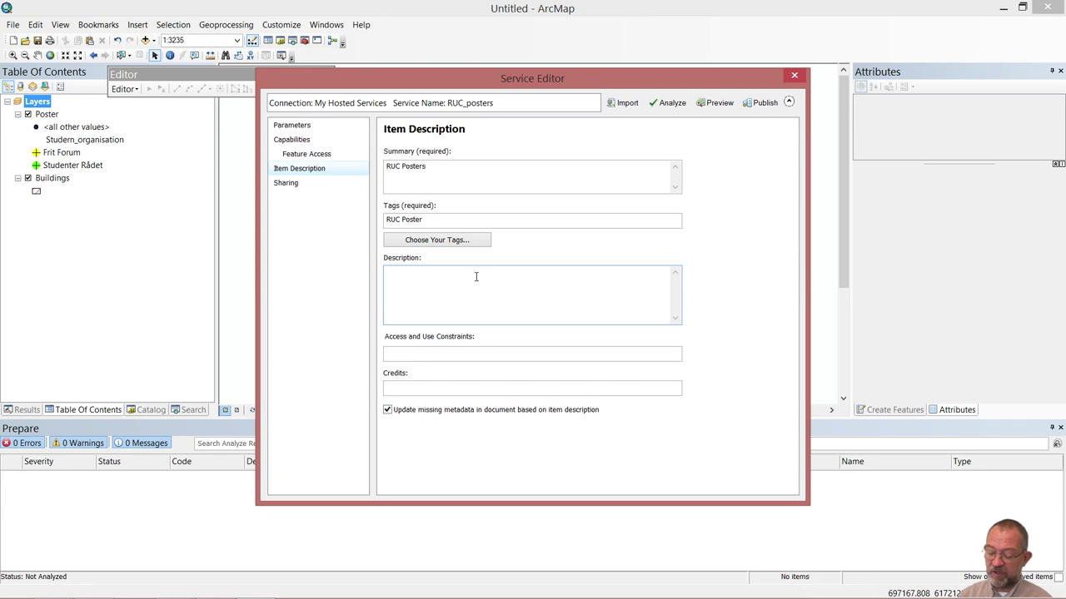
pyautogui.write('Demo ')
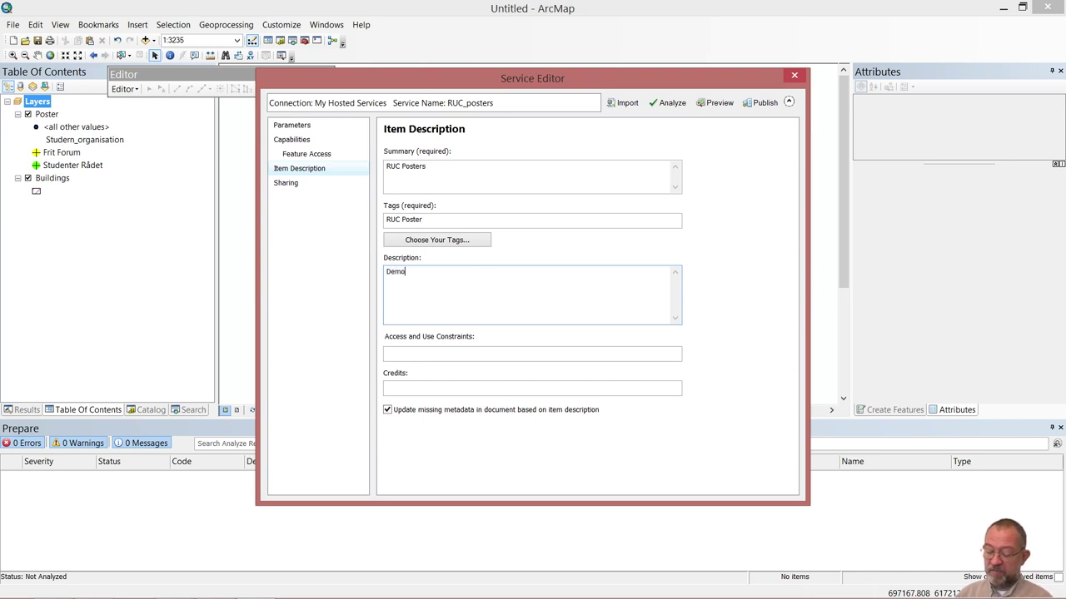
pyautogui.write('of')
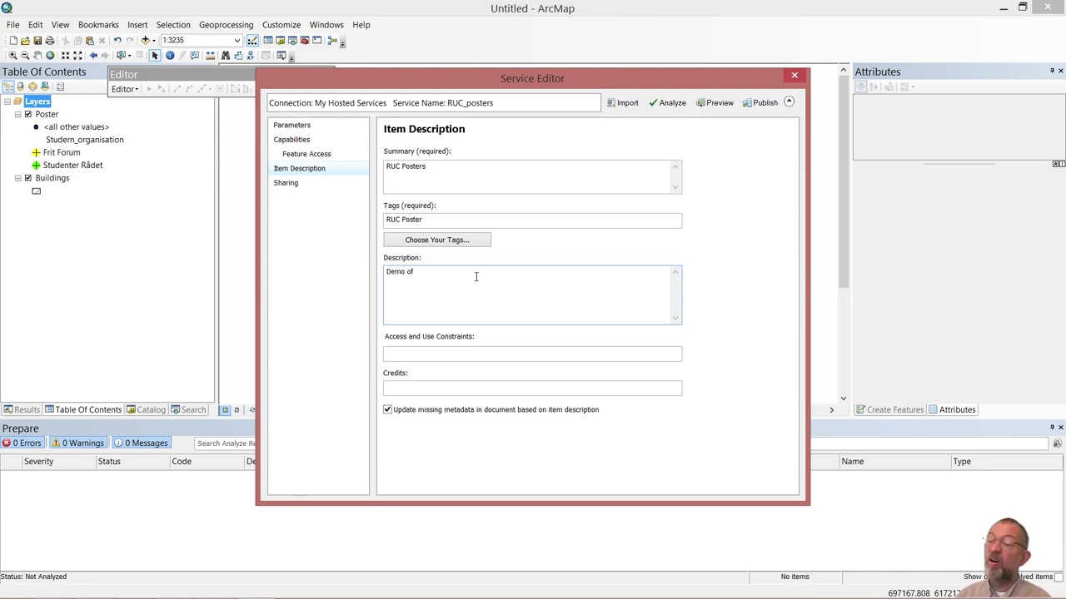
pyautogui.write(' RUC postwer')
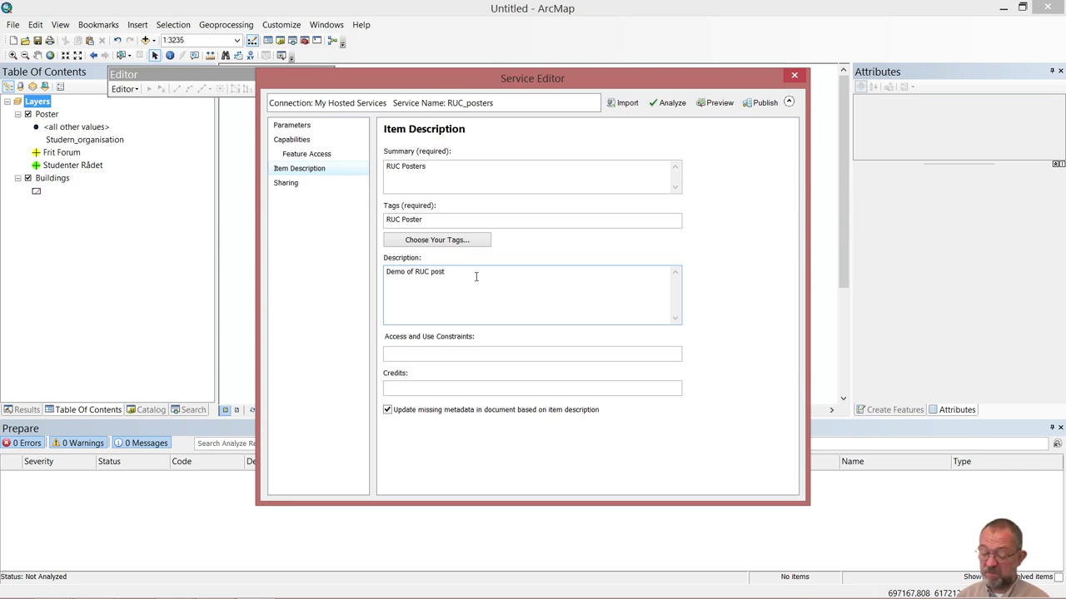
pyautogui.press('BackSpace')
pyautogui.write('ers')
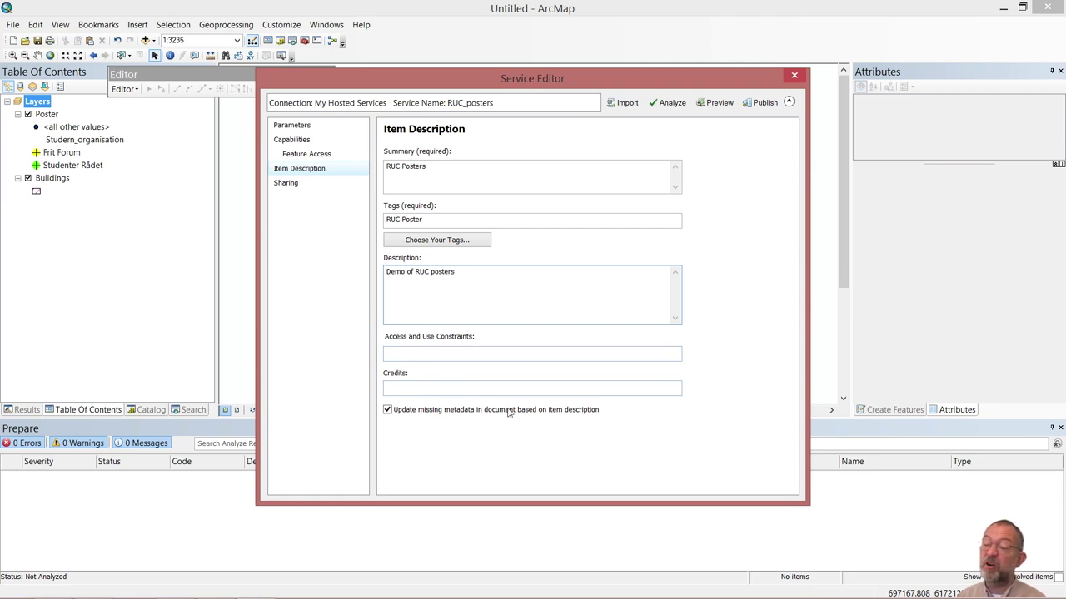
# Share the service with members of the Kursus group.
pyautogui.click(298, 184)
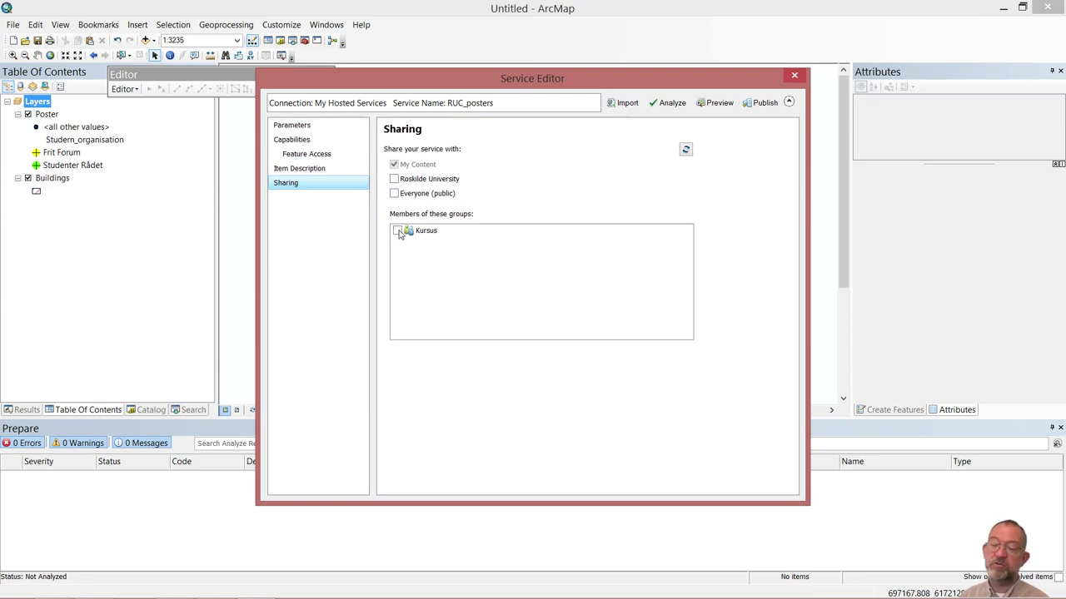
pyautogui.click(398, 233)
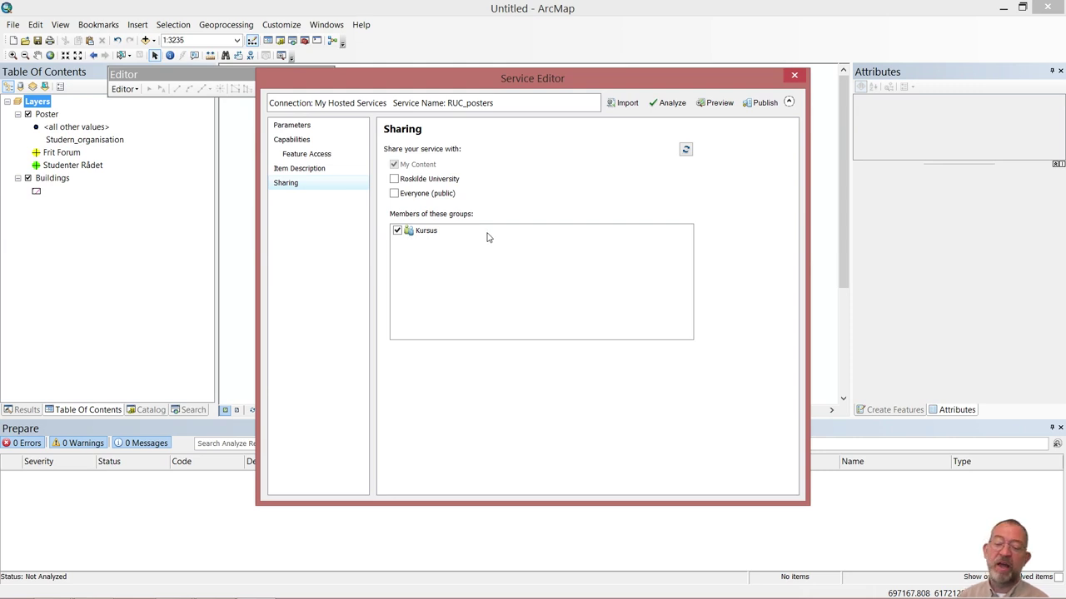
# Analyze the service for publishing problems and expand the grouped result to examine the affected layers.
pyautogui.click(671, 104)
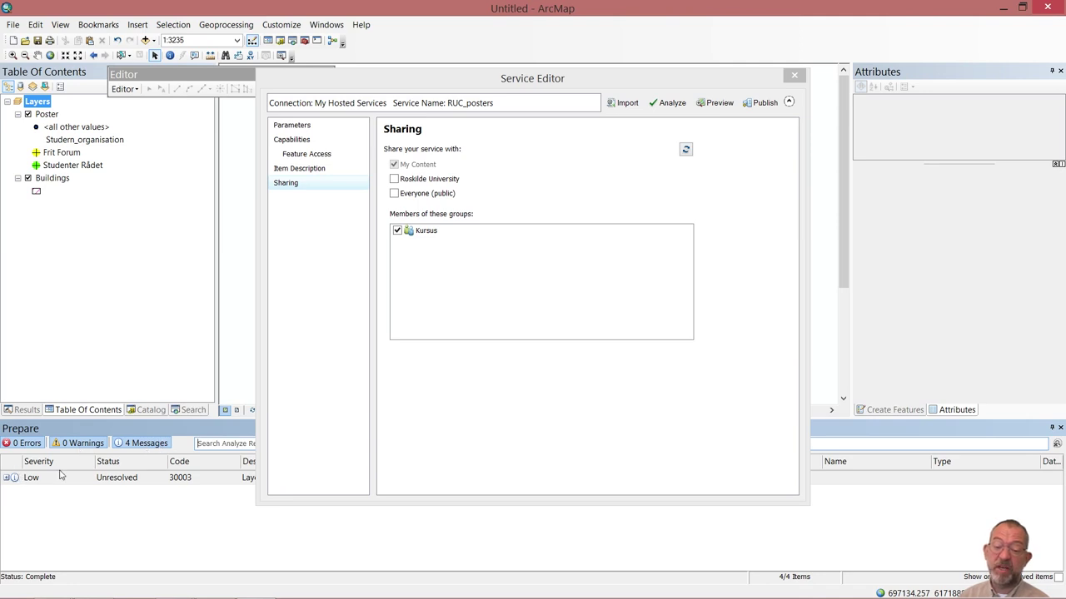
pyautogui.moveTo(413, 83); pyautogui.dragTo(654, 81)
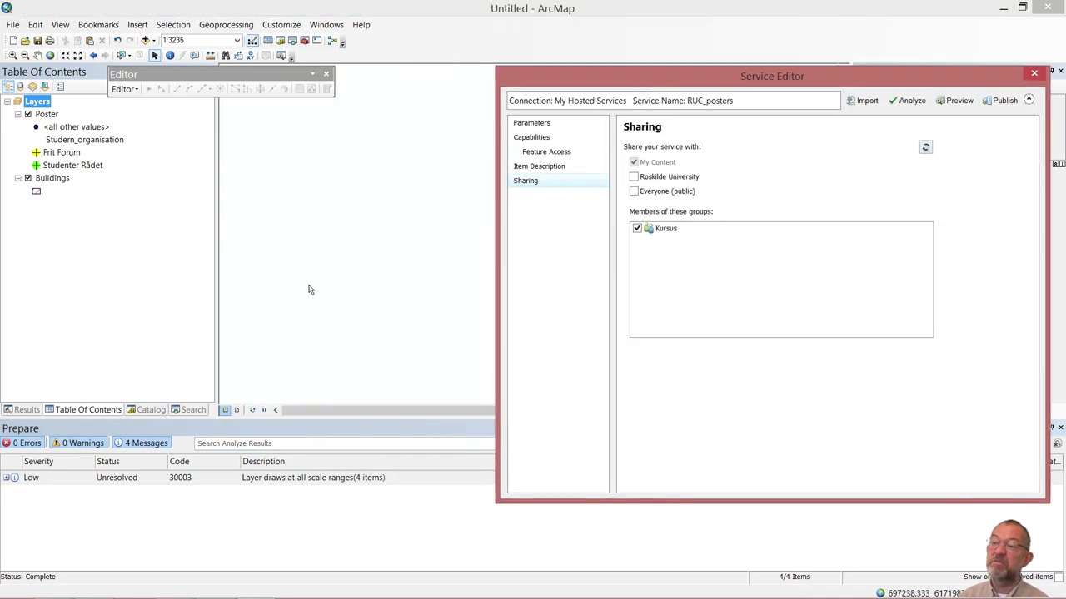
pyautogui.click(7, 478)
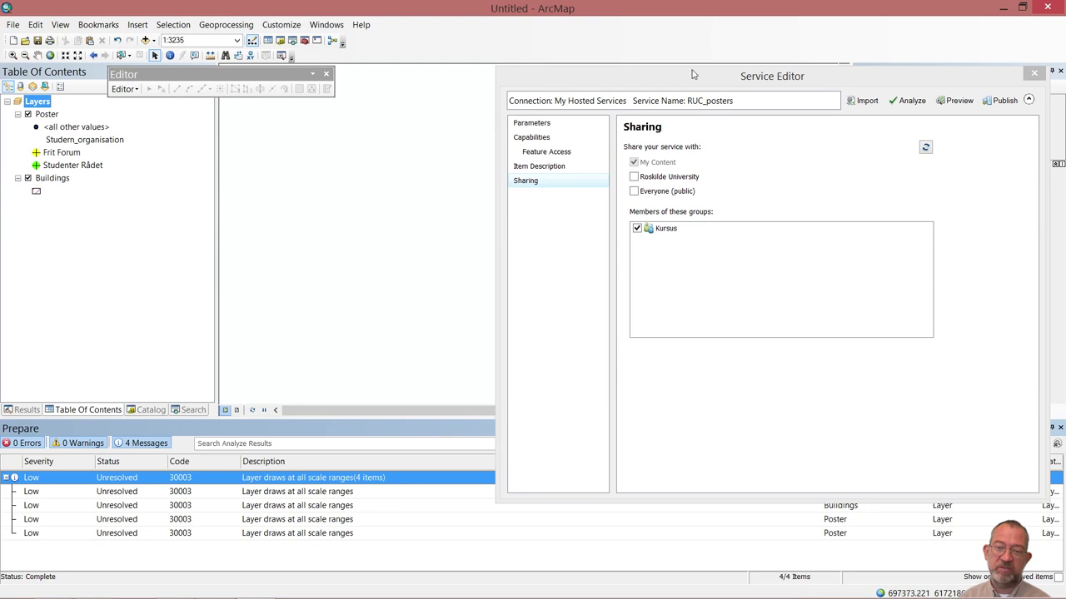
pyautogui.moveTo(909, 81); pyautogui.dragTo(756, 47)
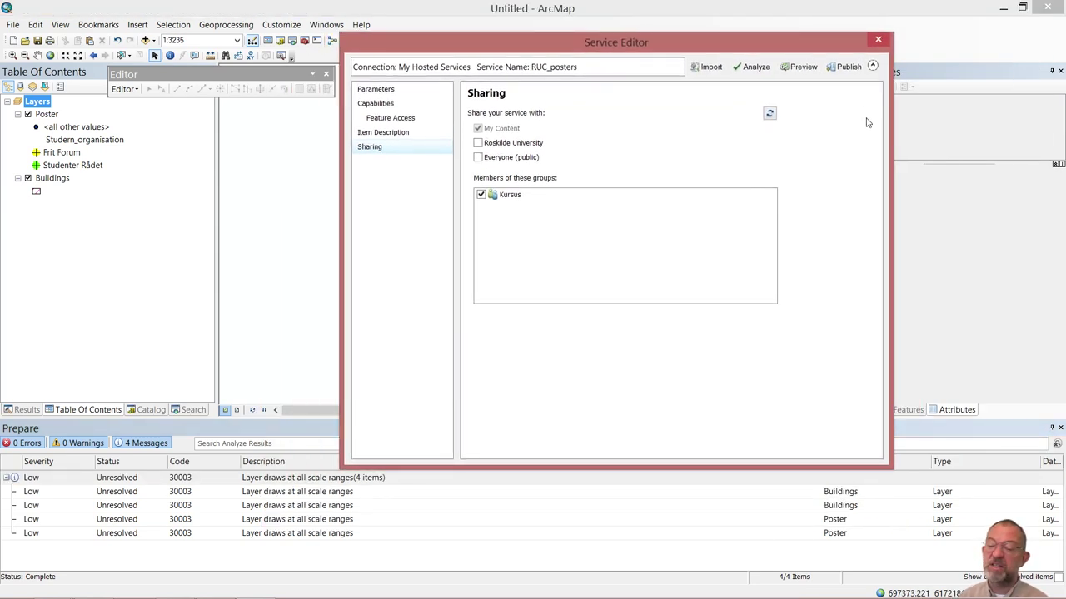
# Publish the RUC_posters service and check for it under My Hosted Services in the catalog.
pyautogui.click(845, 68)
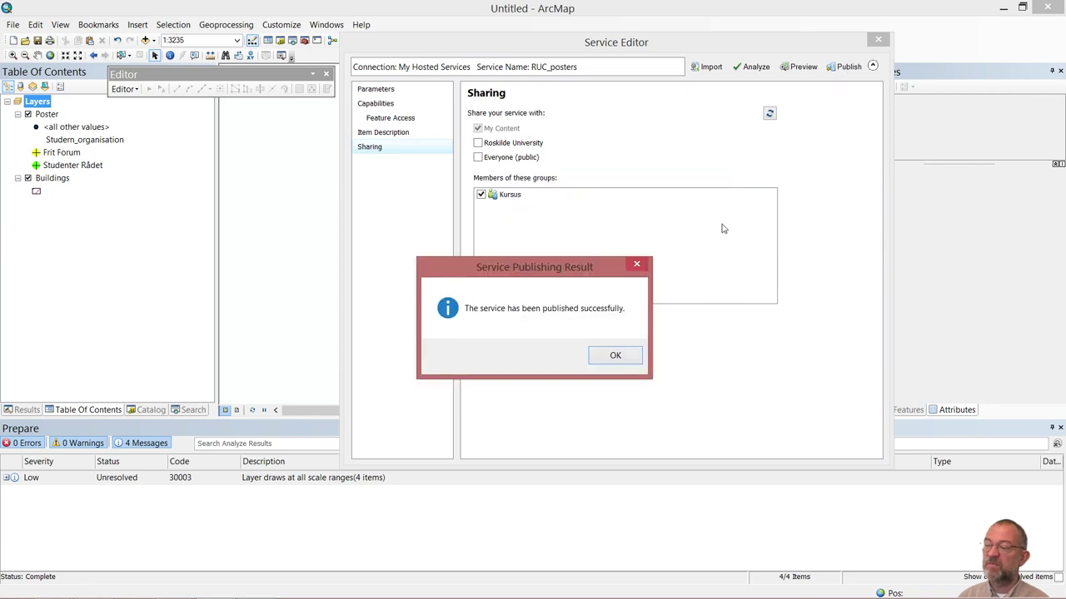
pyautogui.click(616, 355)
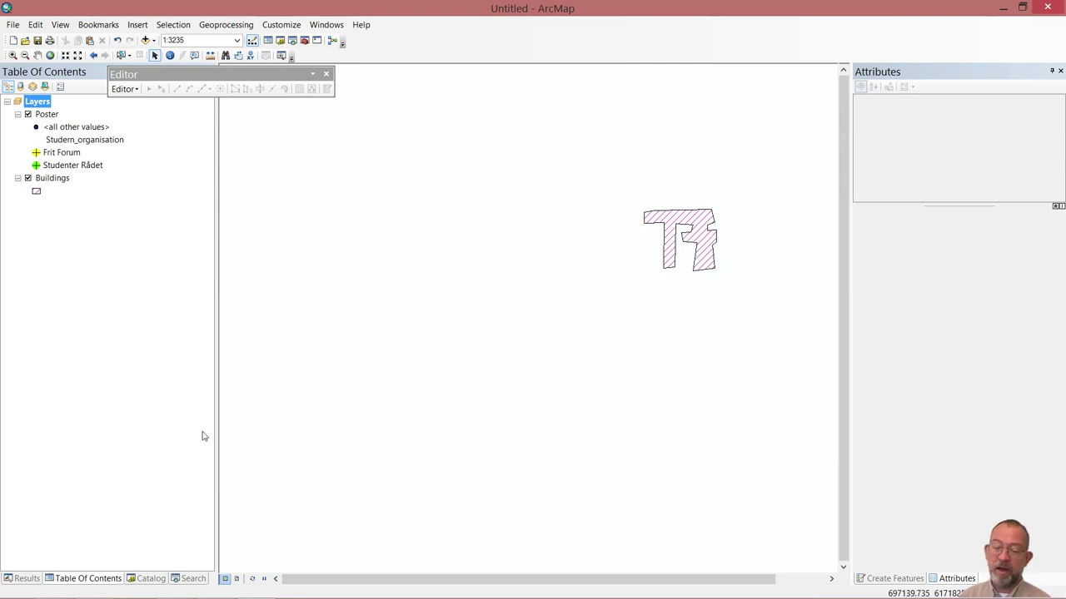
pyautogui.click(151, 579)
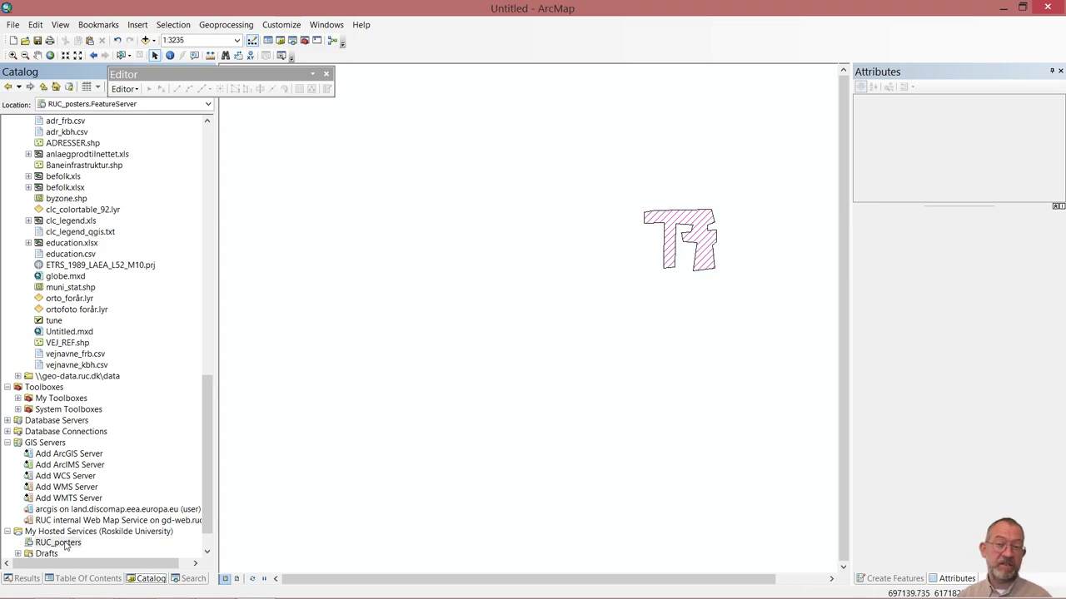
pyautogui.moveTo(296, 408); pyautogui.dragTo(364, 406)
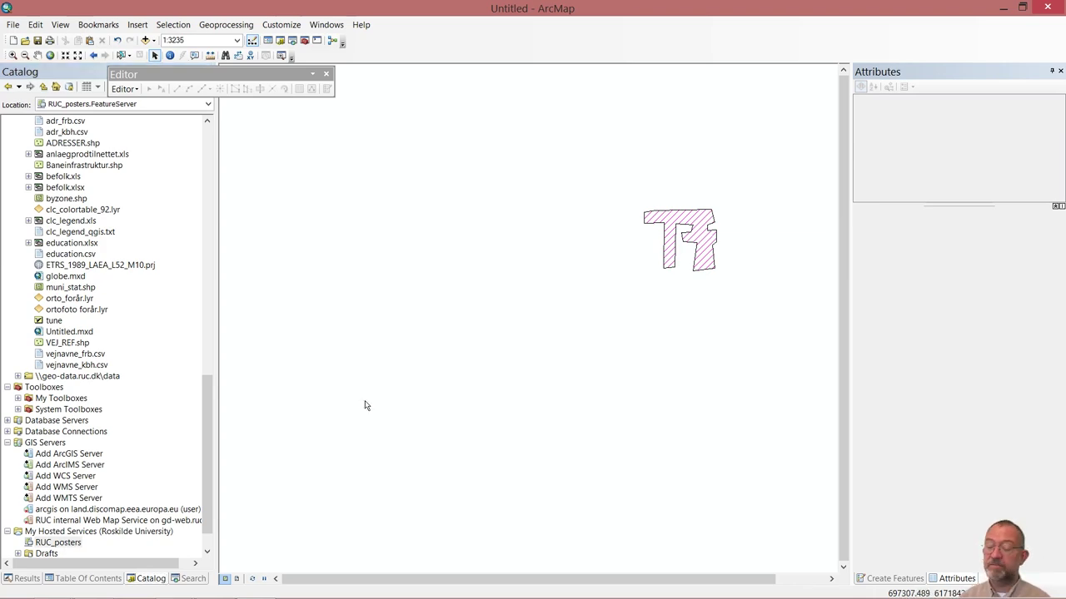
pyautogui.hotkey('alt', 'Tab')
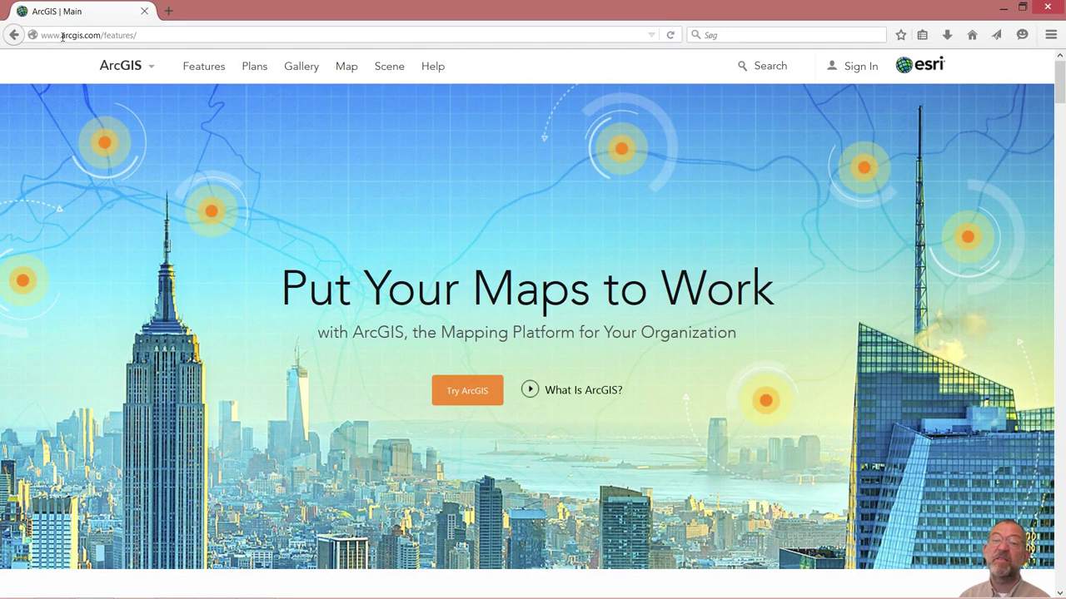
pyautogui.doubleClick(111, 35)
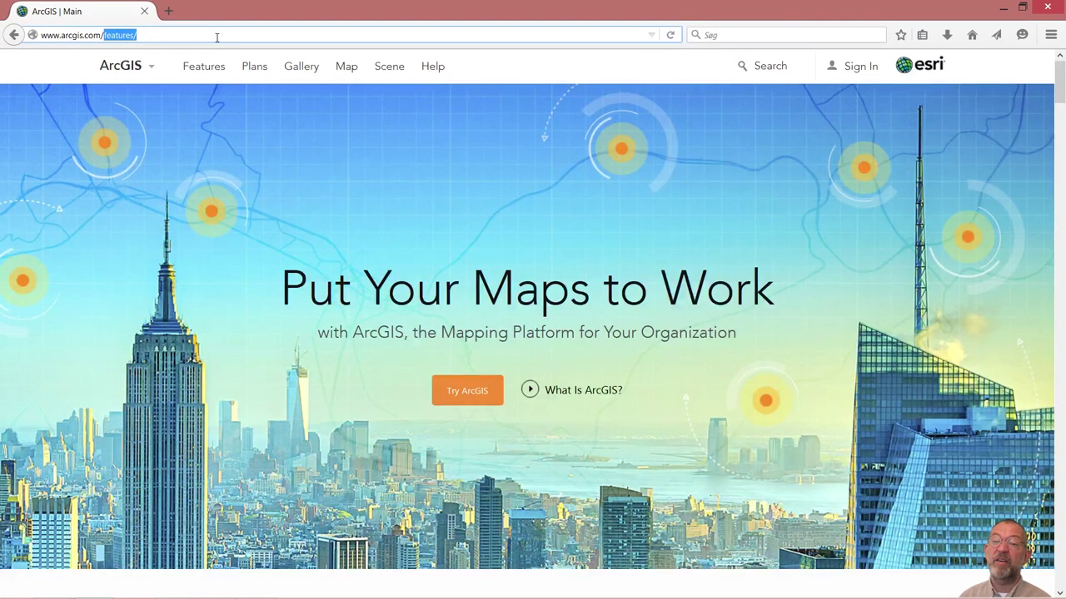
pyautogui.press('BackSpace')
pyautogui.press('BackSpace')
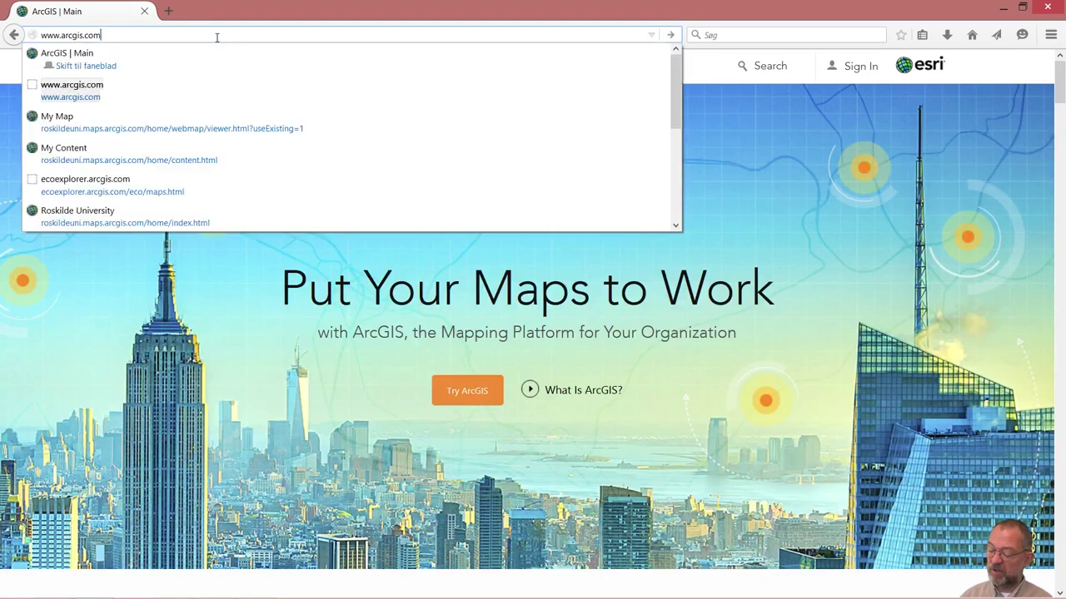
pyautogui.press('Return')
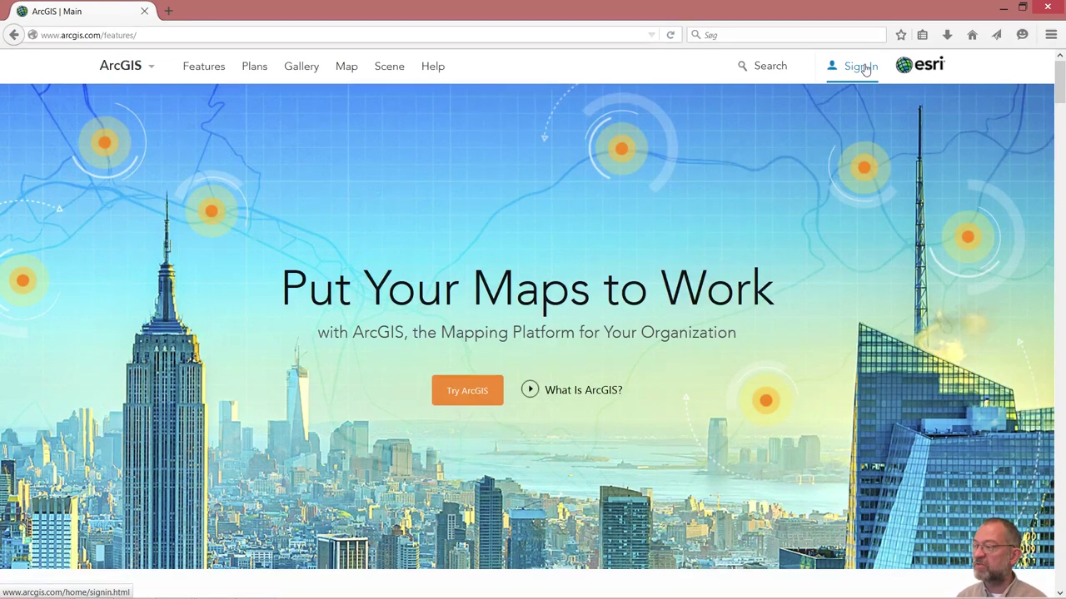
# Sign in with the account's username and password without saving them in the browser, and list the account's own content.
pyautogui.click(864, 69)
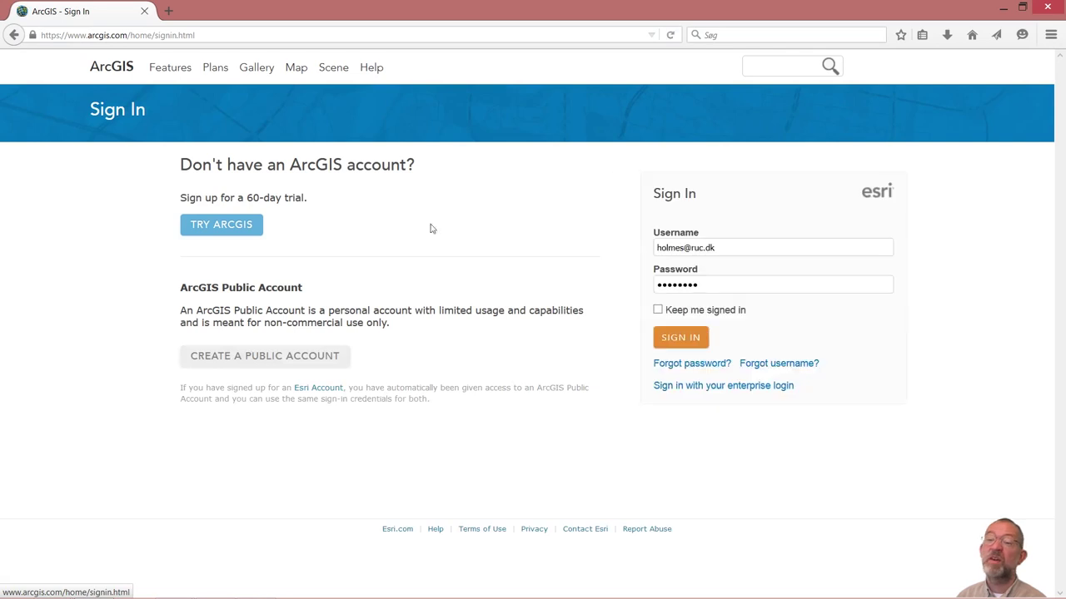
pyautogui.moveTo(714, 248); pyautogui.dragTo(586, 244)
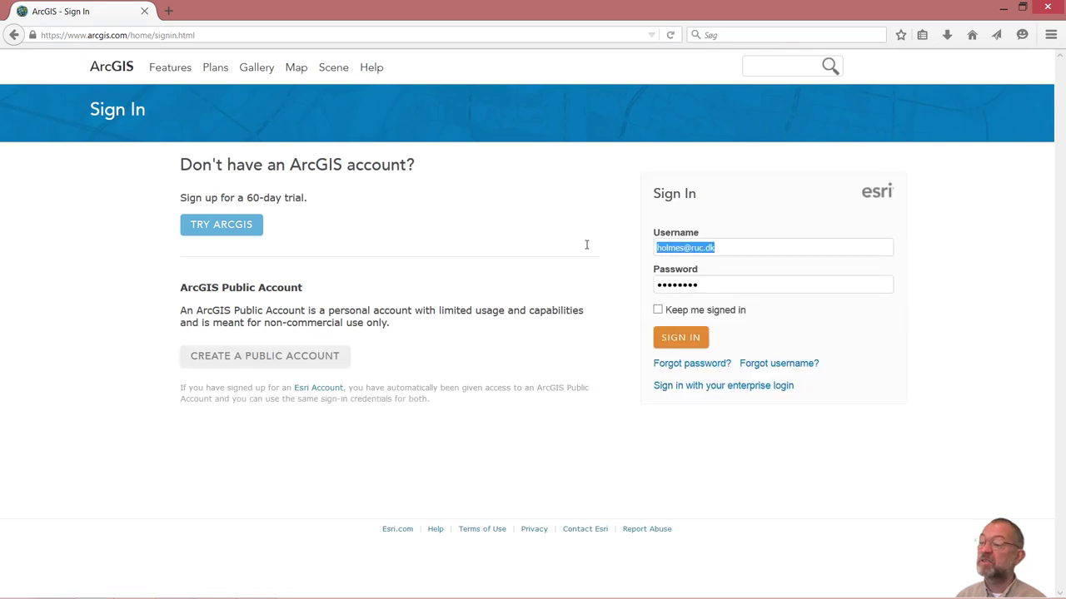
pyautogui.write('obgis1_ruc')
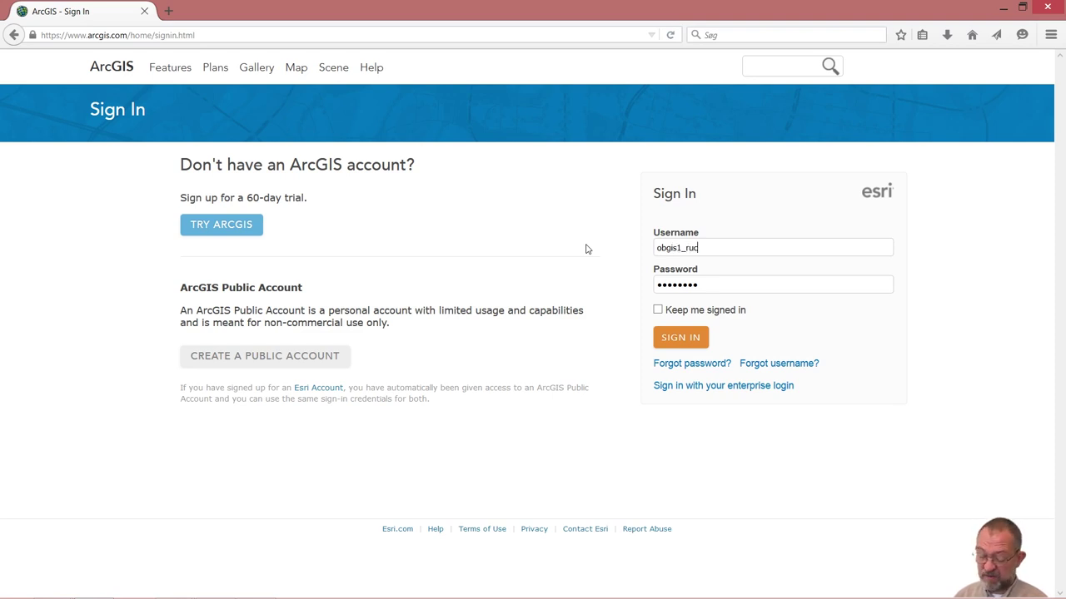
pyautogui.press('Tab')
pyautogui.write('*')
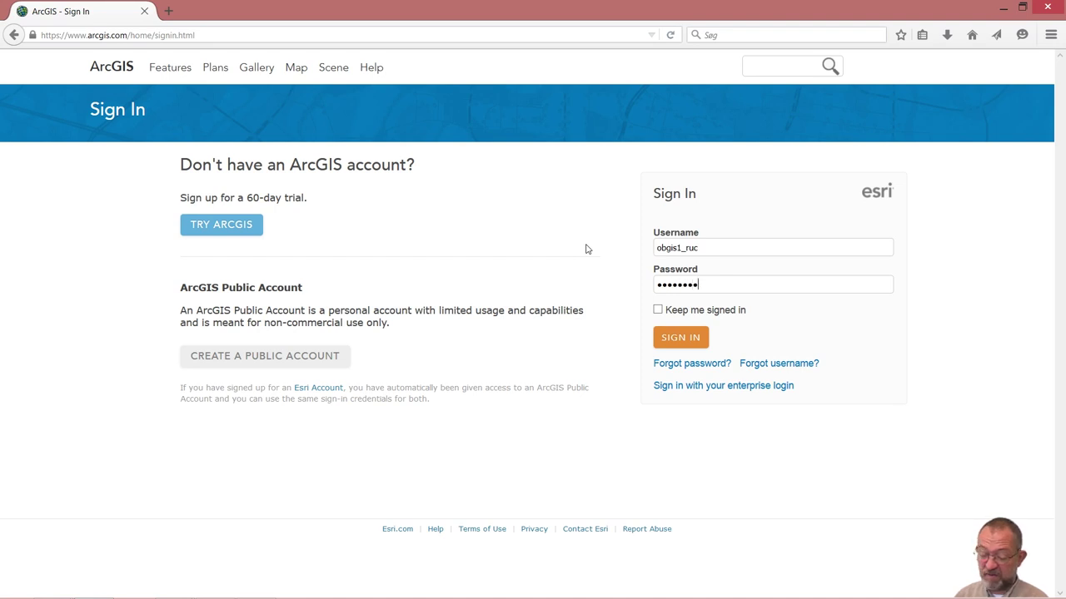
pyautogui.click(678, 338)
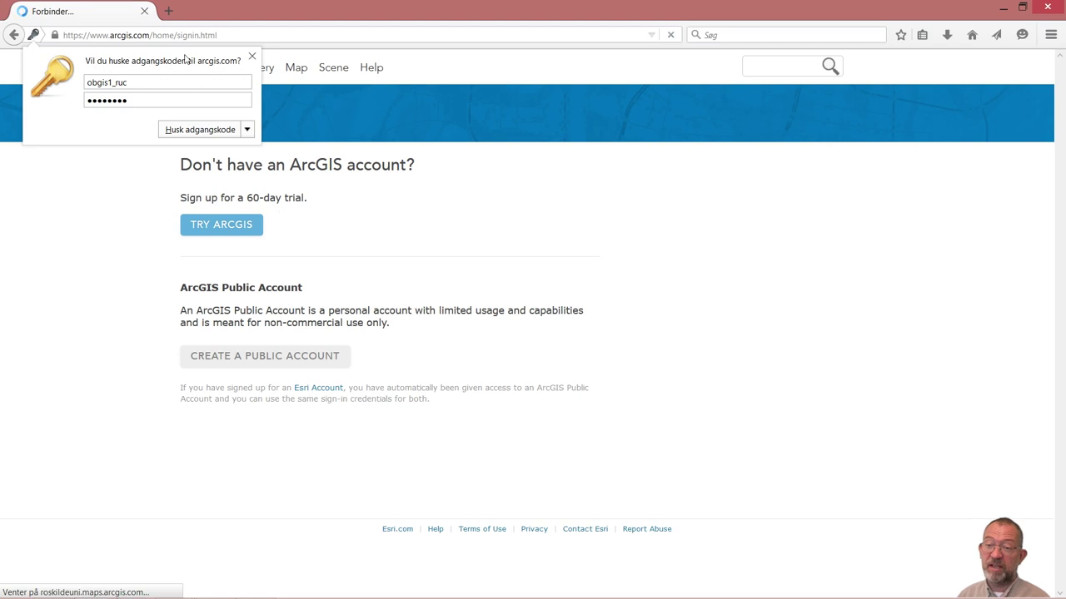
pyautogui.click(250, 58)
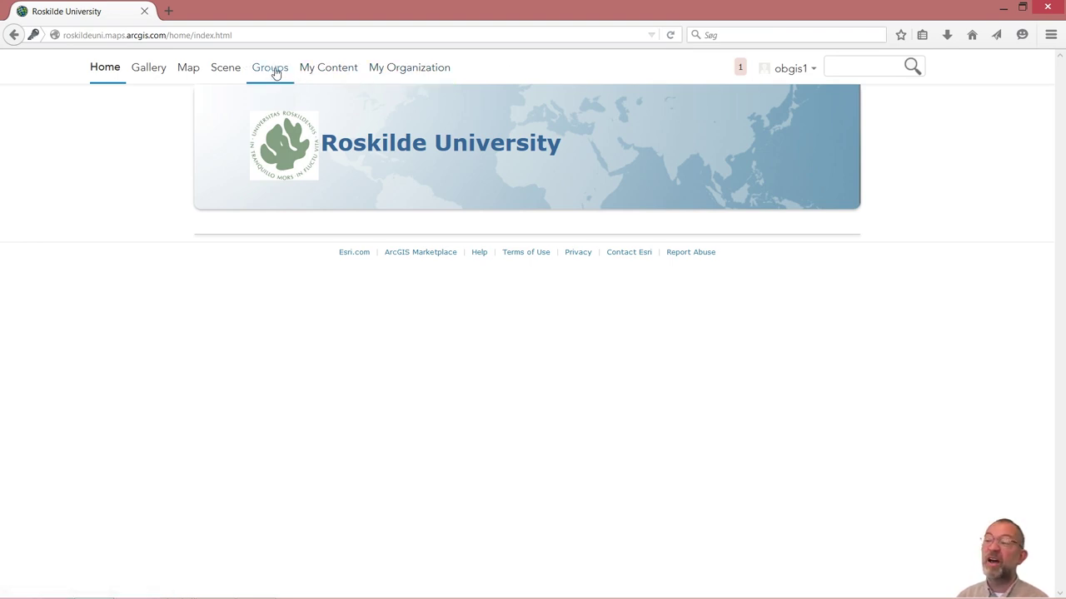
pyautogui.click(325, 73)
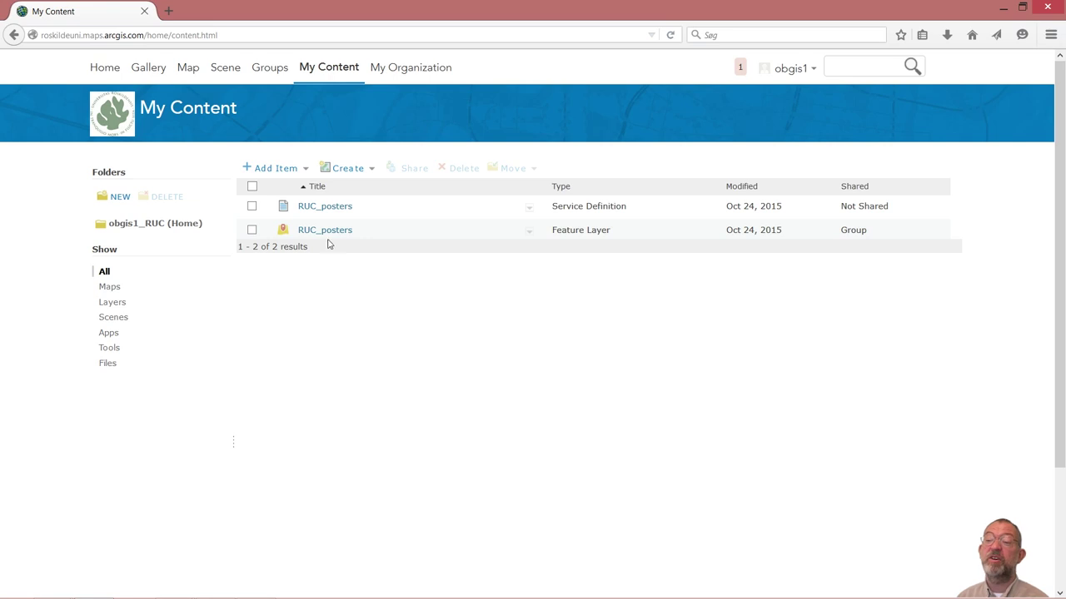
# Open the map viewer and add the RUC_posters layer from My Organization to the map.
pyautogui.click(188, 68)
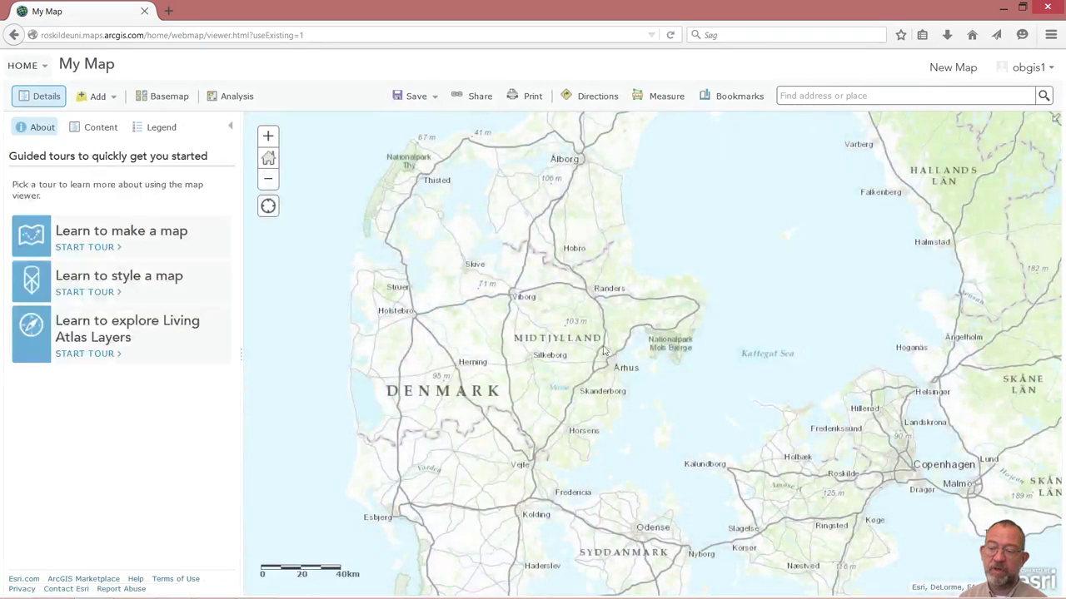
pyautogui.click(109, 100)
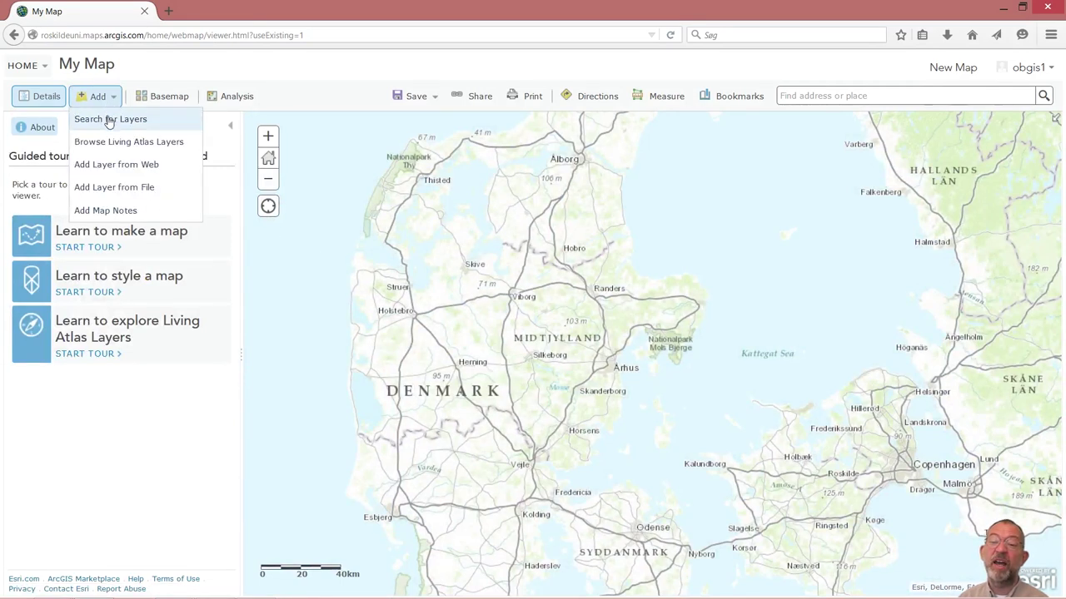
pyautogui.click(109, 120)
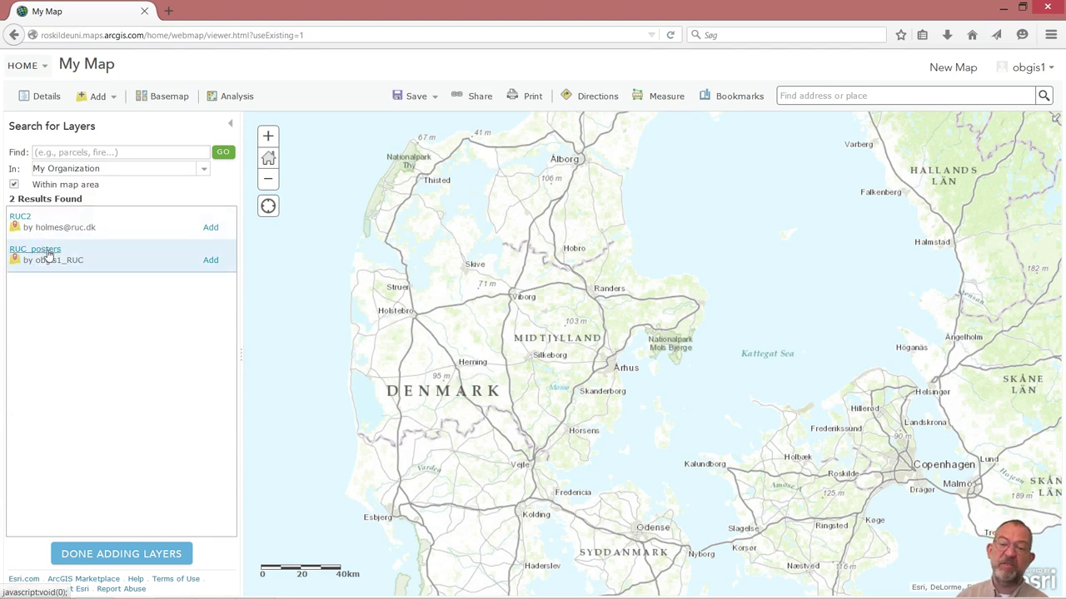
pyautogui.click(210, 260)
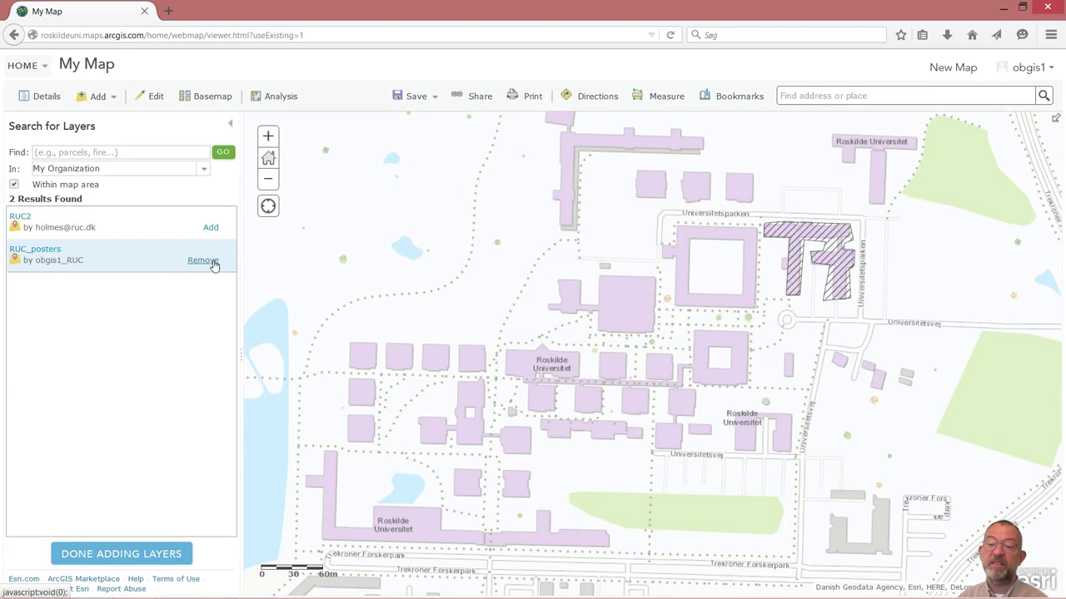
pyautogui.click(127, 553)
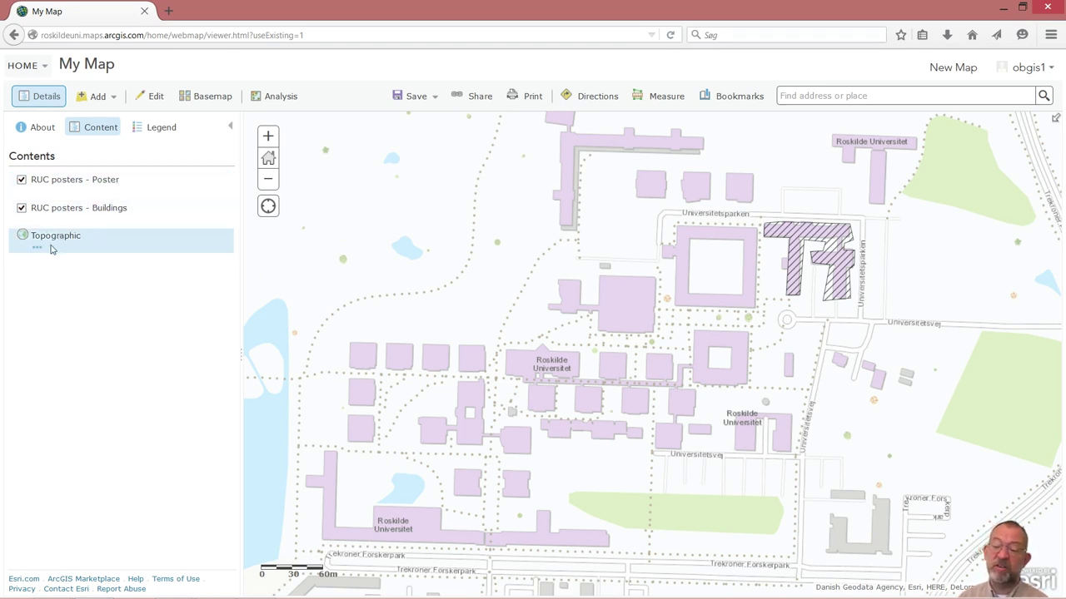
# Change the map's basemap to Imagery.
pyautogui.click(215, 98)
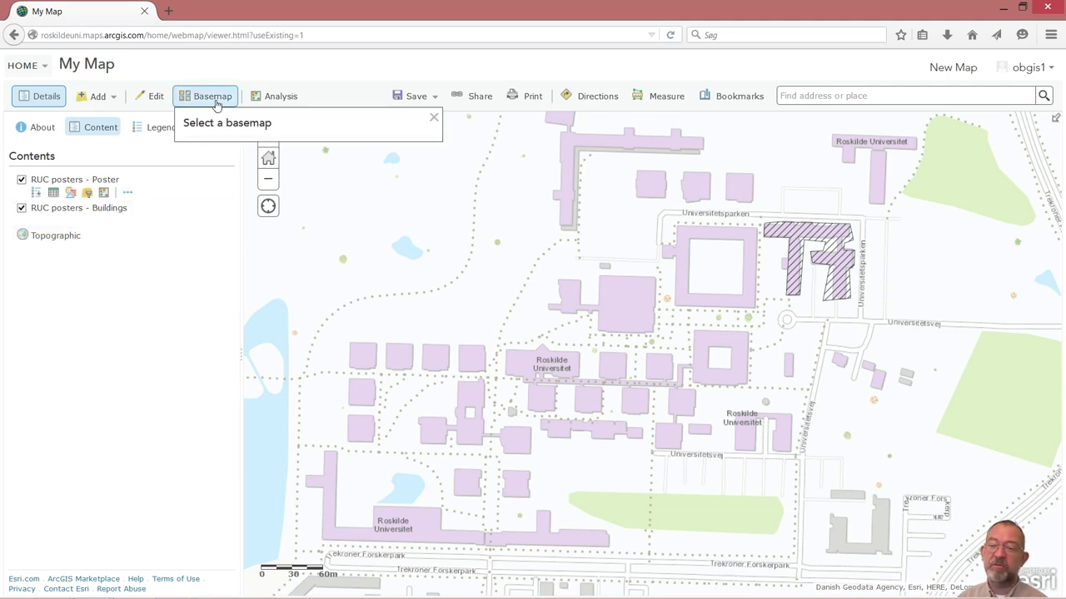
pyautogui.click(208, 177)
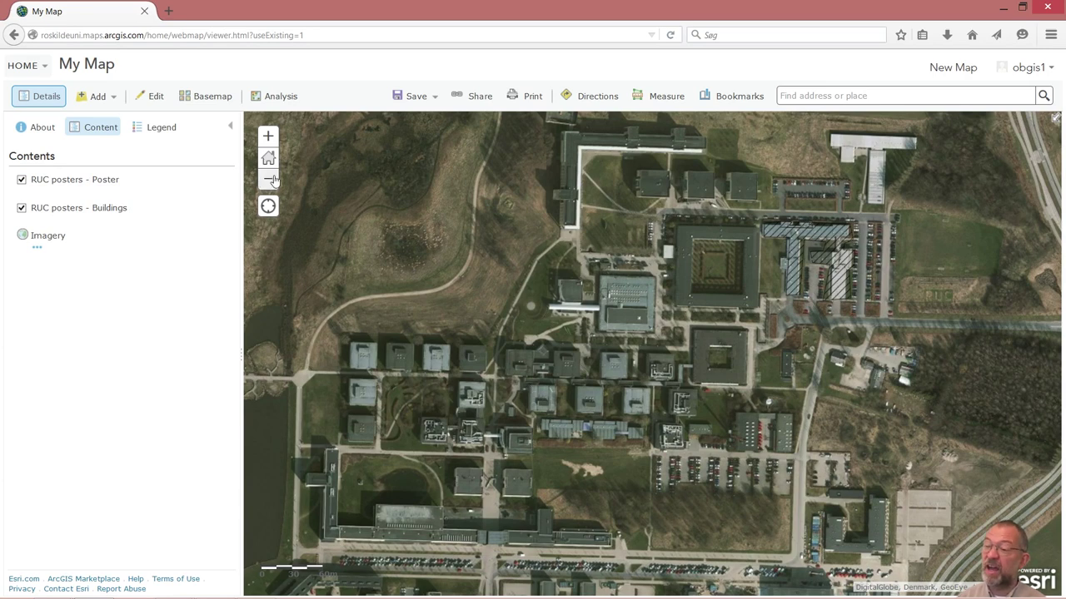
# Start editing and add a Frit Forum poster point in the open area northwest of the campus buildings, with Legal set to illegan.
pyautogui.click(155, 101)
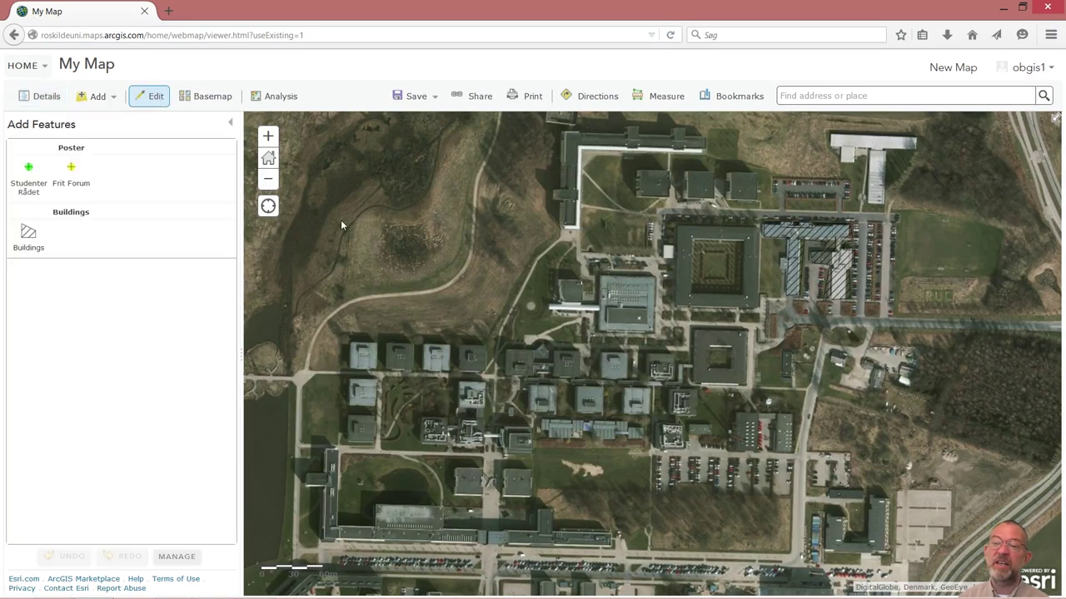
pyautogui.click(72, 171)
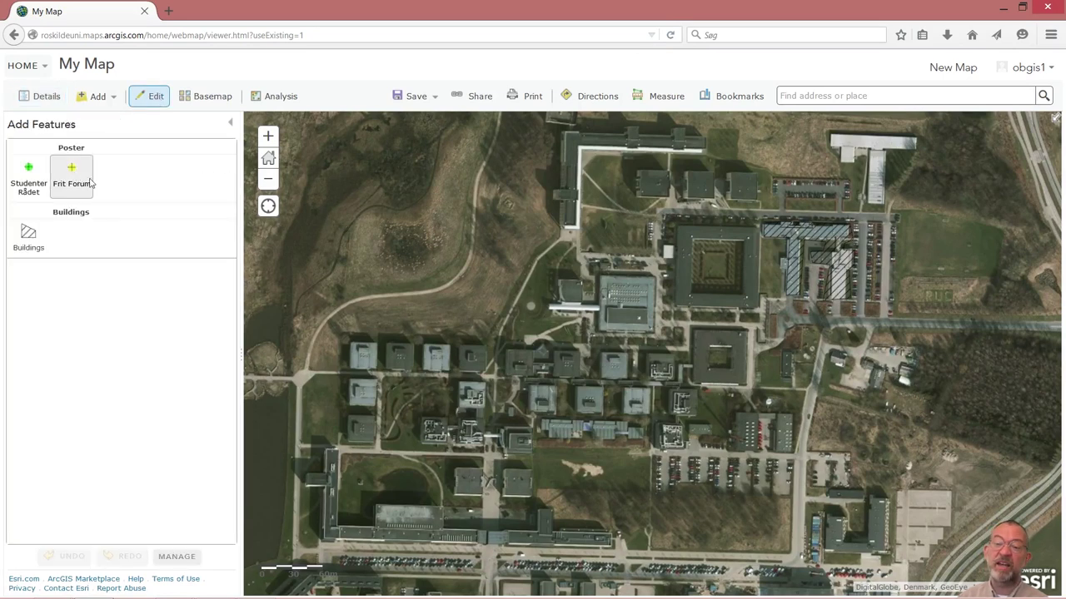
pyautogui.click(361, 225)
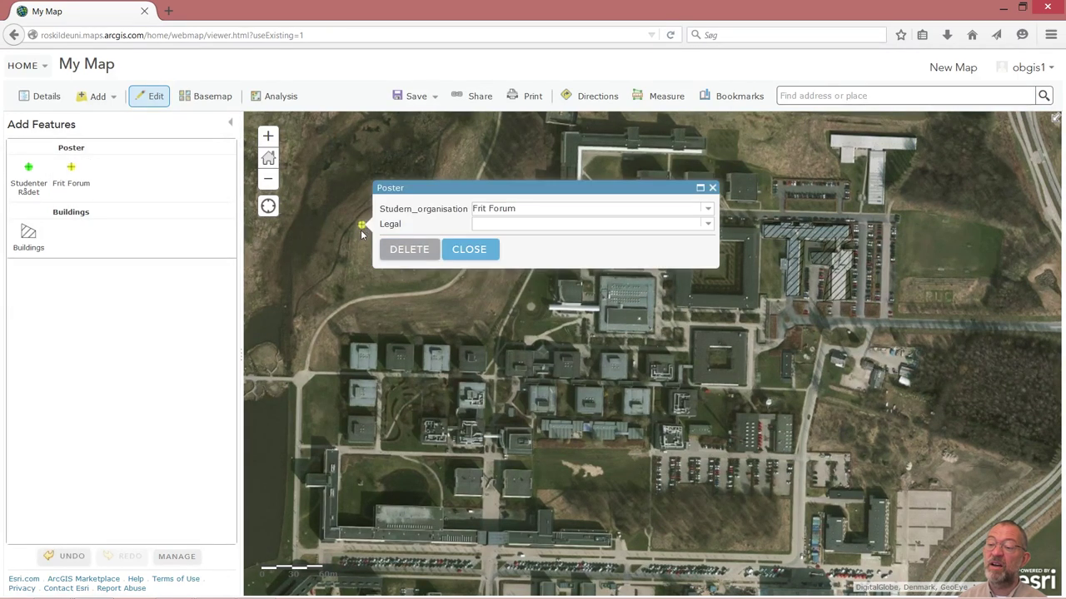
pyautogui.click(708, 225)
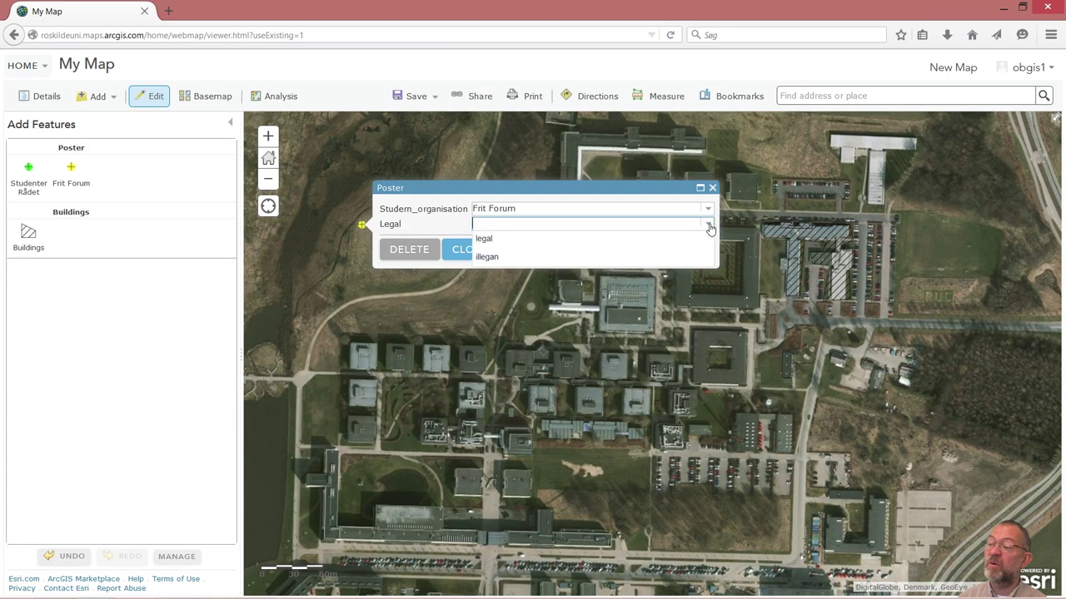
pyautogui.click(489, 256)
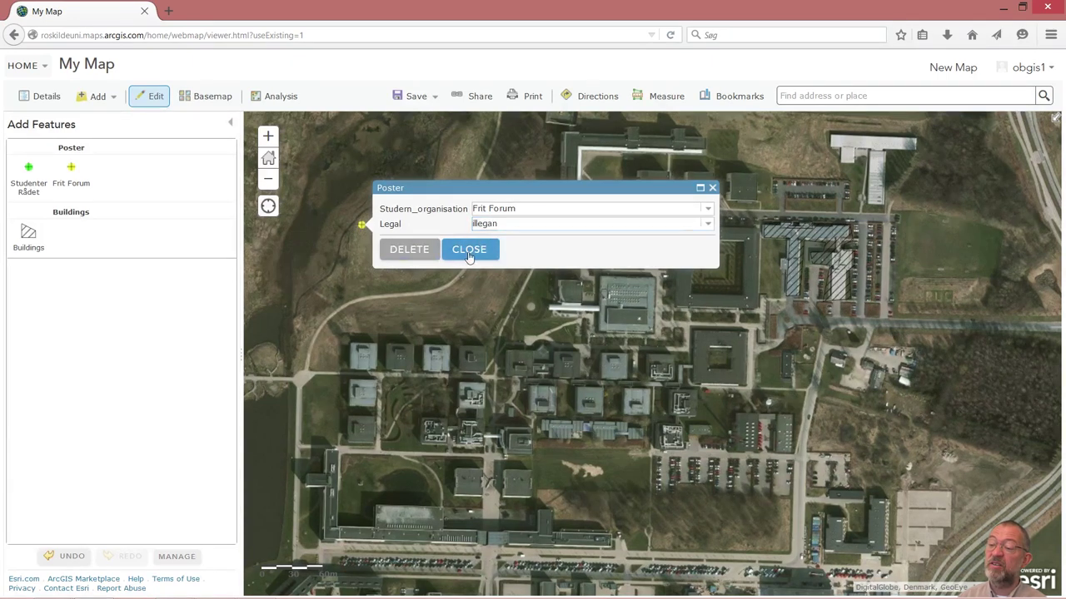
pyautogui.click(470, 250)
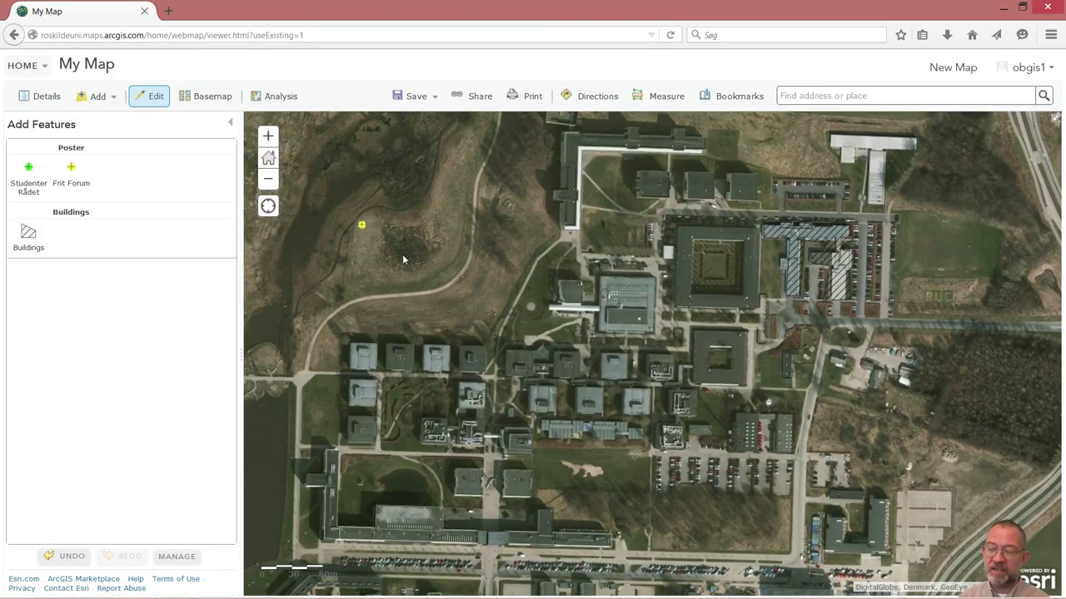
# Draw a four-cornered Buildings polygon across the curved path, just east of the new poster point.
pyautogui.click(28, 235)
pyautogui.click(453, 219)
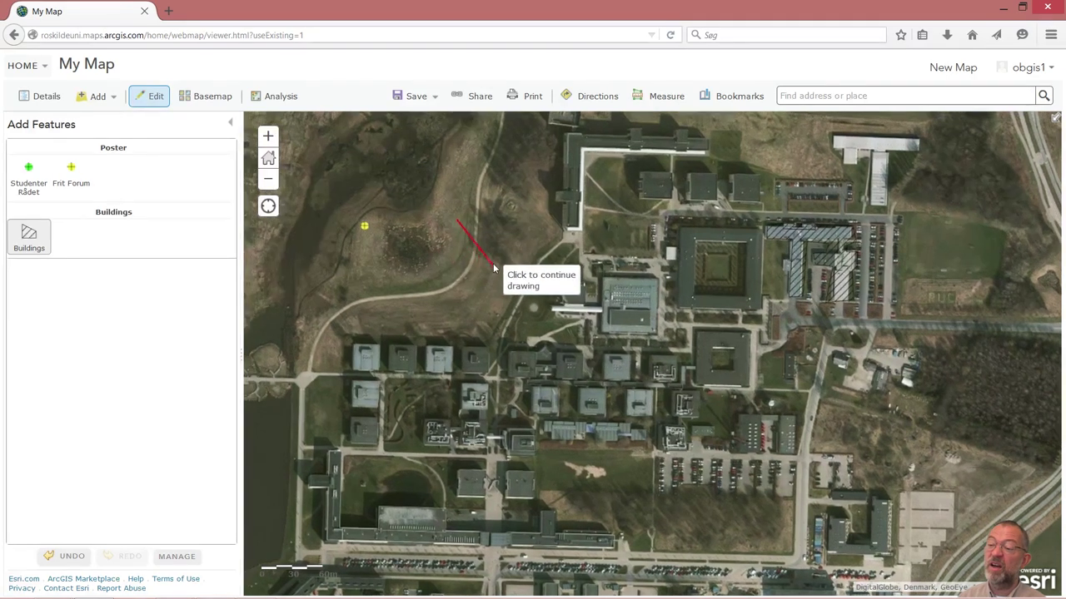
pyautogui.click(423, 300)
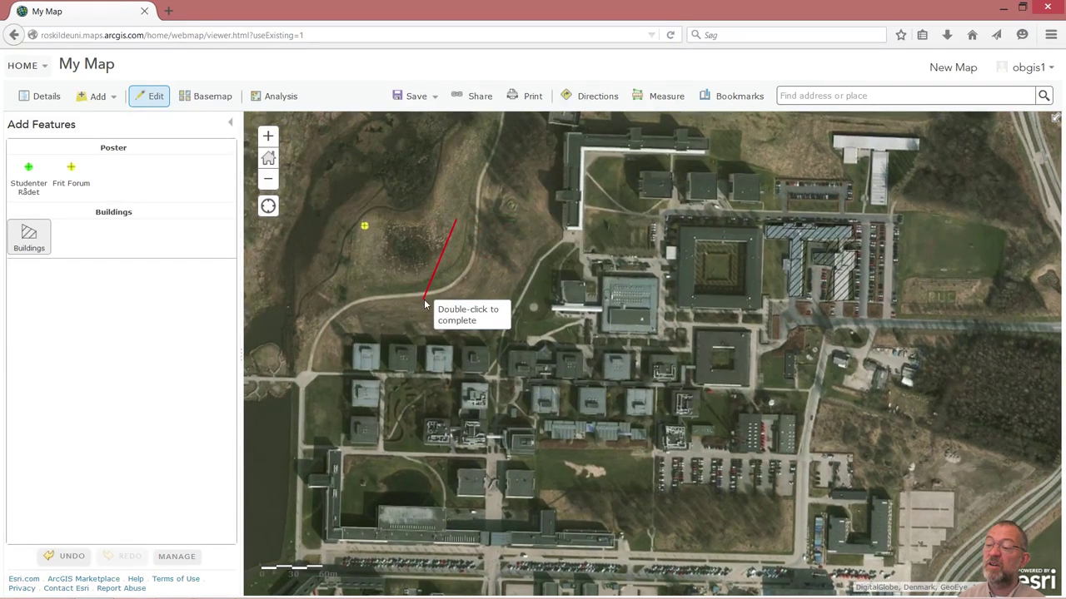
pyautogui.click(484, 306)
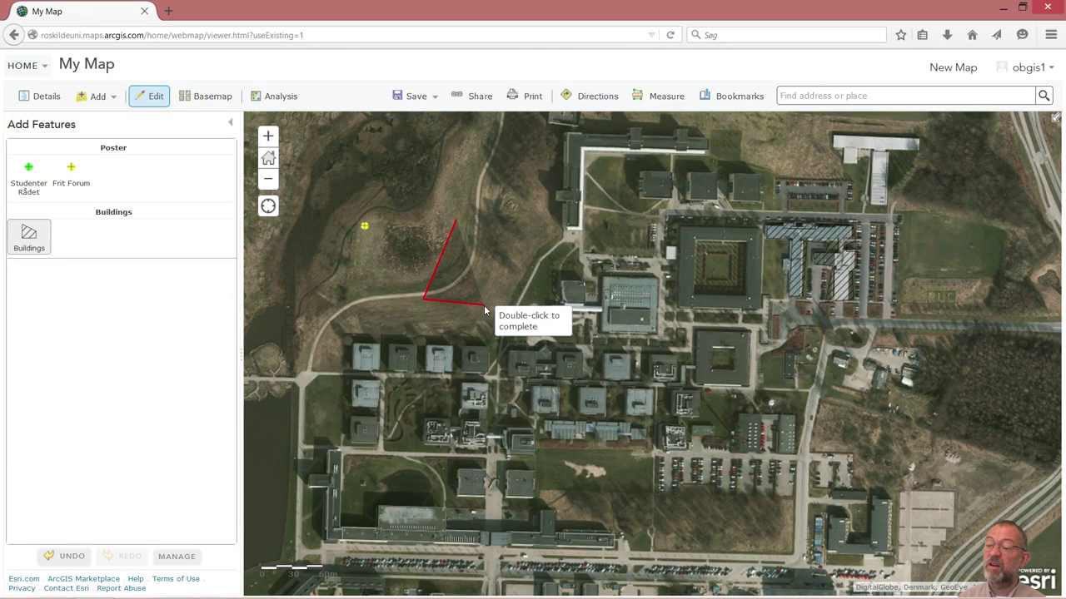
pyautogui.doubleClick(495, 198)
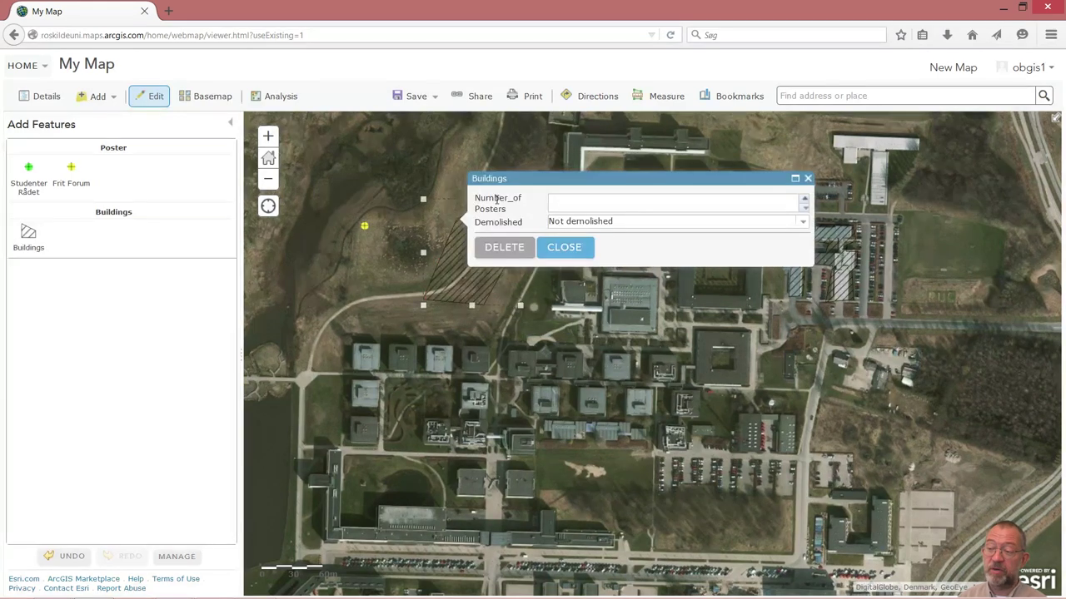
# Try out values for the new building's Number_of Posters, including 3, 200 and 2000.
pyautogui.click(803, 202)
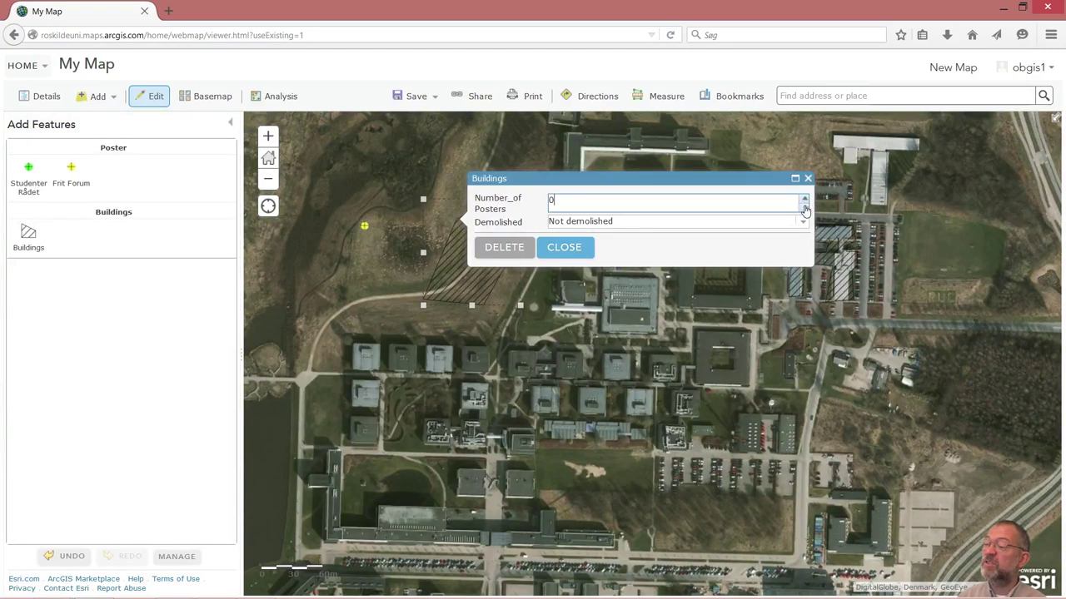
pyautogui.click(804, 201)
pyautogui.click(804, 200)
pyautogui.click(804, 201)
pyautogui.click(477, 197)
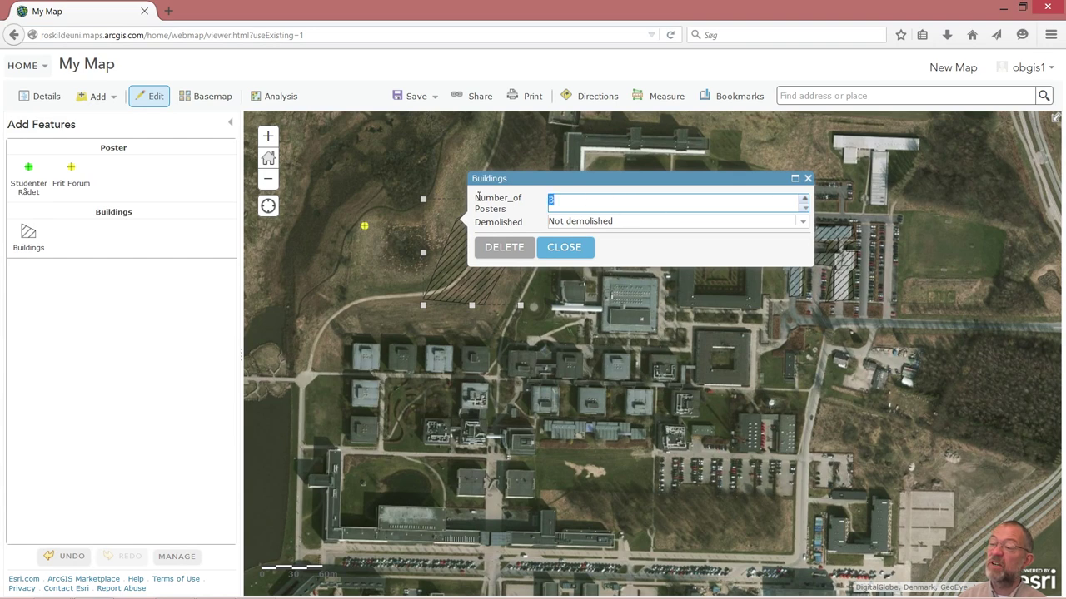
pyautogui.write('200')
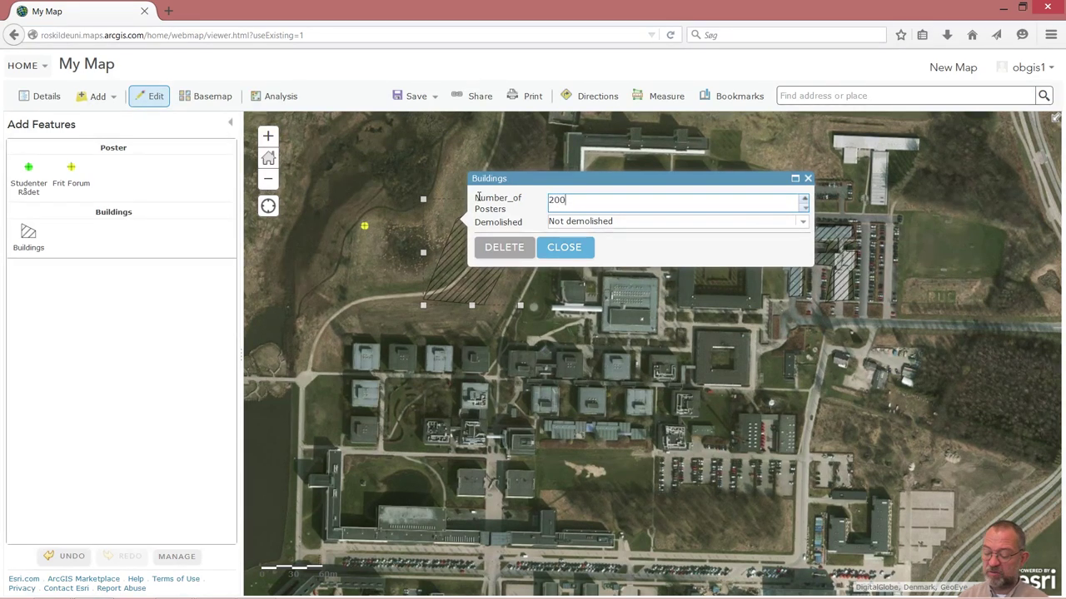
pyautogui.write('0')
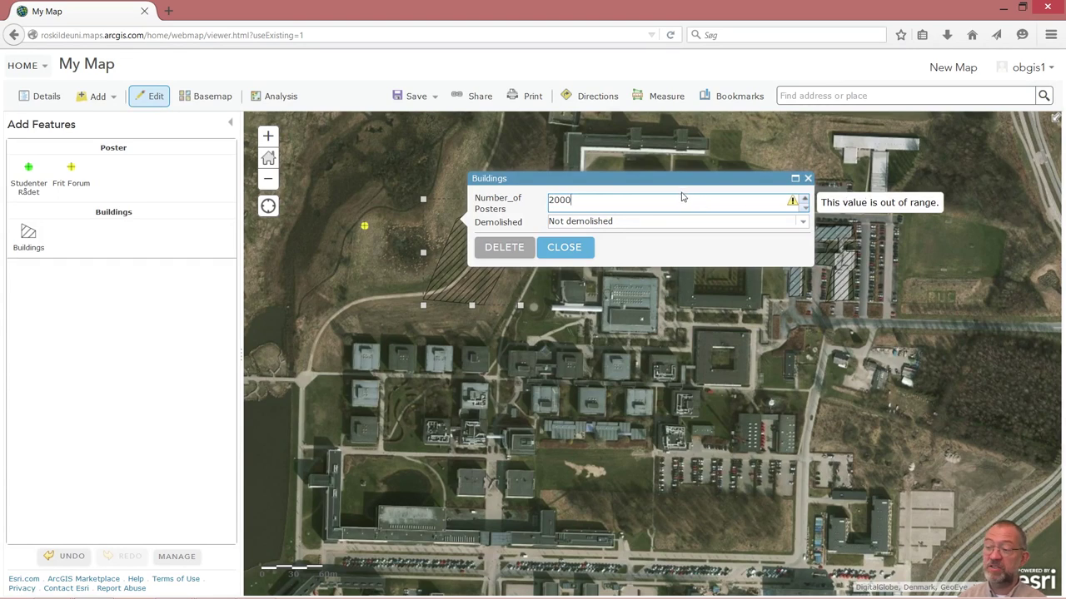
# Set the new building's Number_of Posters to 999 and its Demolished value to Demolished, and close its attribute form.
pyautogui.press('BackSpace')
pyautogui.press('BackSpace')
pyautogui.press('BackSpace')
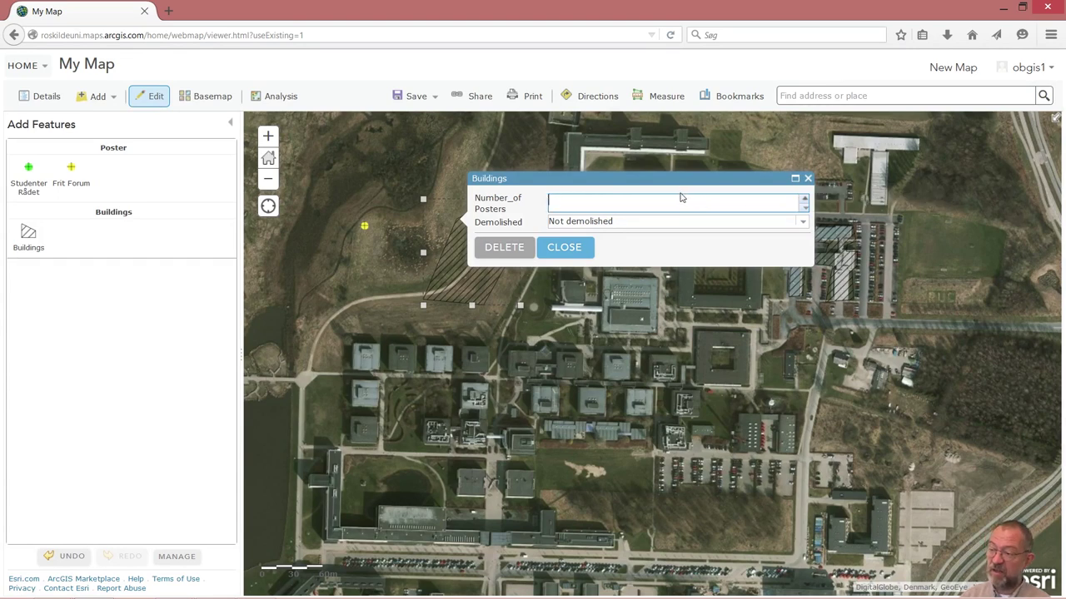
pyautogui.write('999')
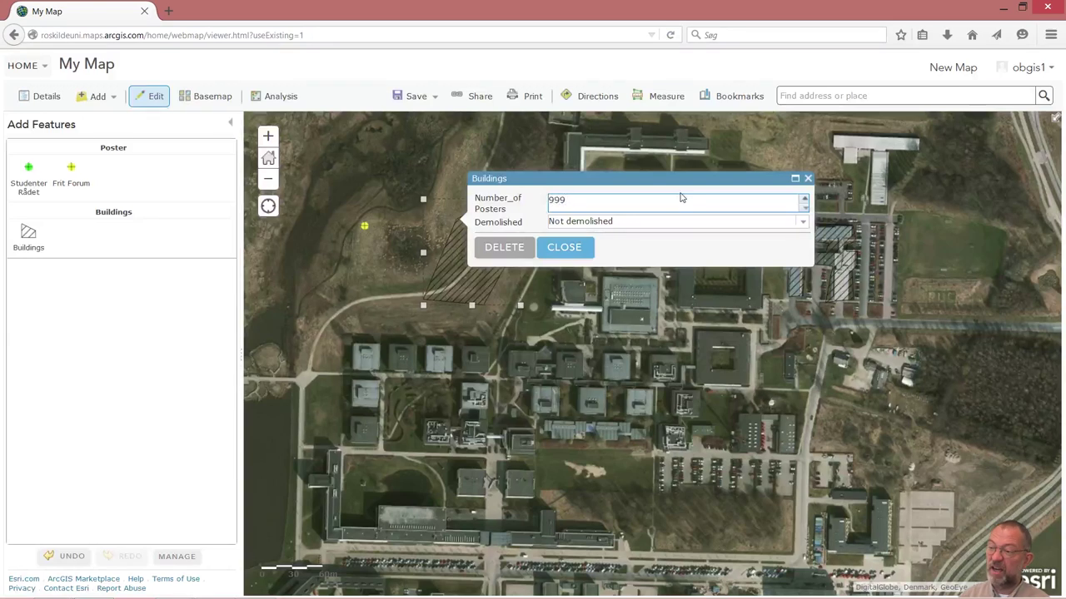
pyautogui.click(649, 223)
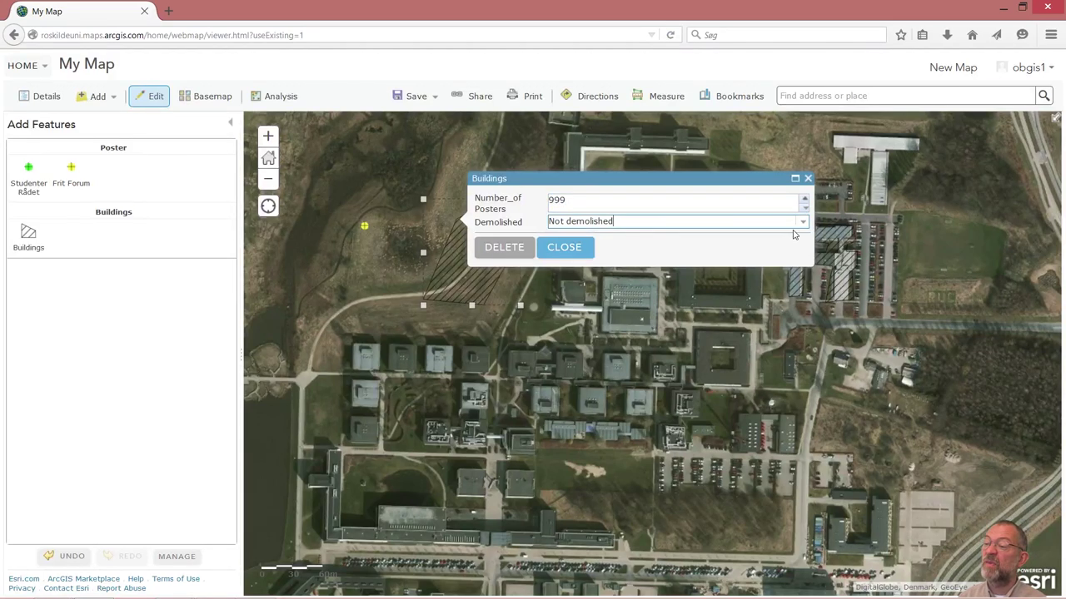
pyautogui.click(801, 223)
pyautogui.click(712, 255)
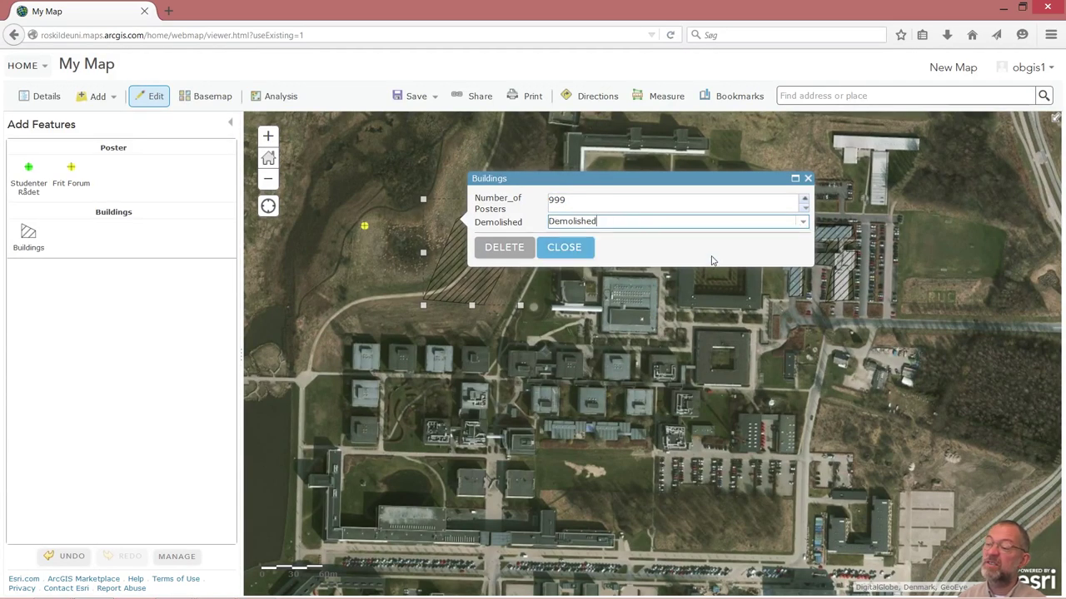
pyautogui.click(564, 249)
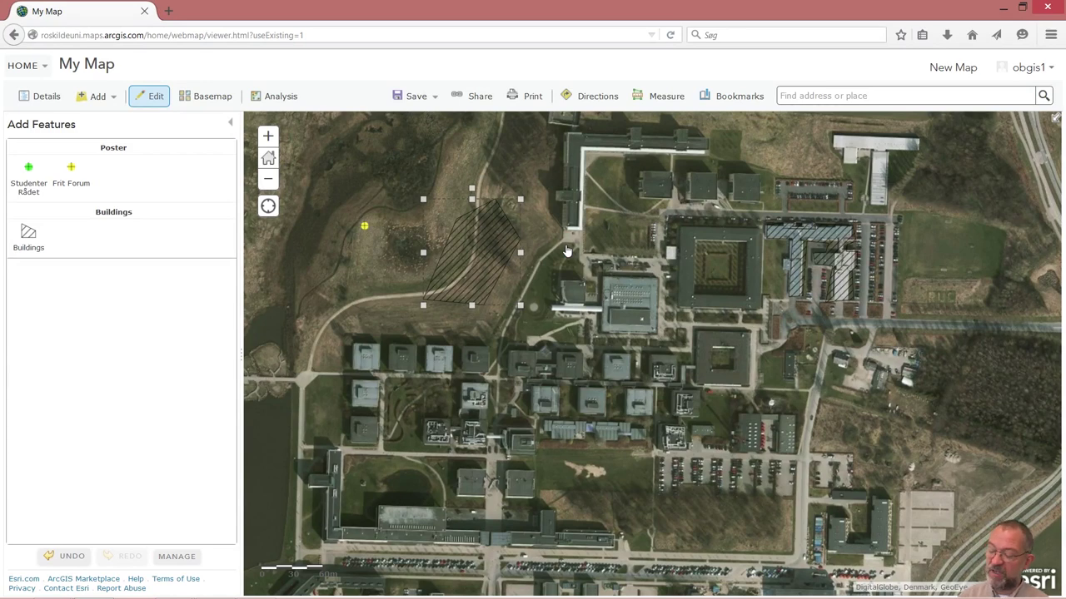
# Delete the Frit Forum poster point and the newly drawn building polygon from the map.
pyautogui.click(158, 98)
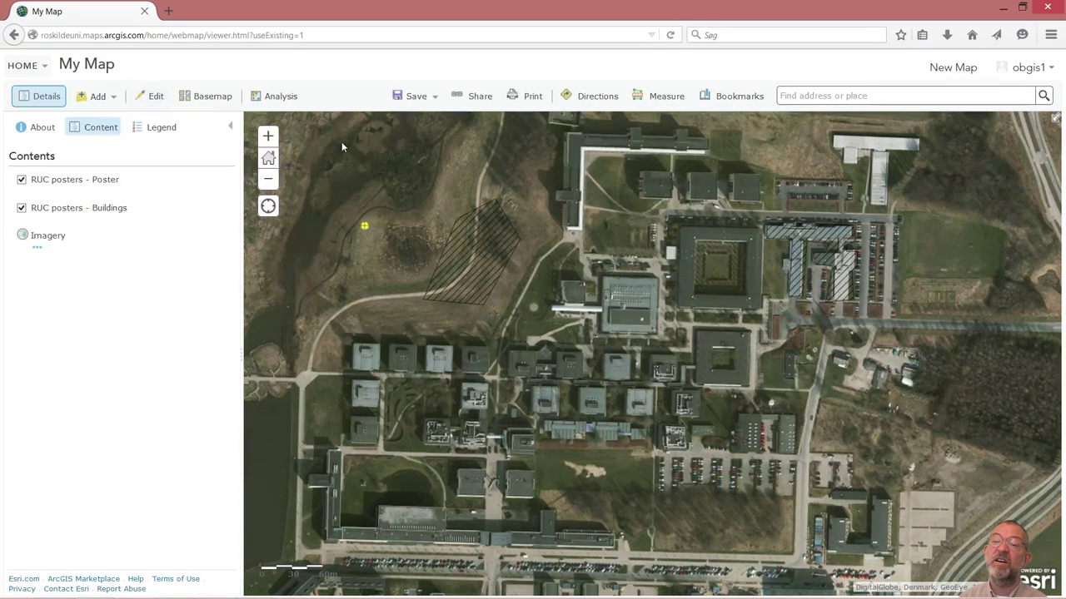
pyautogui.click(364, 227)
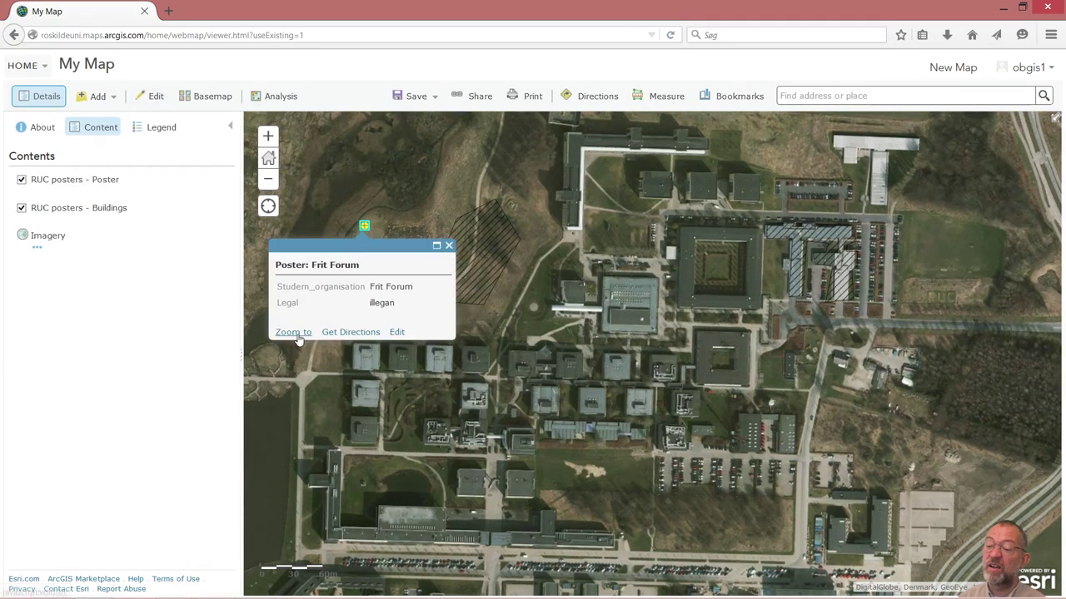
pyautogui.click(398, 332)
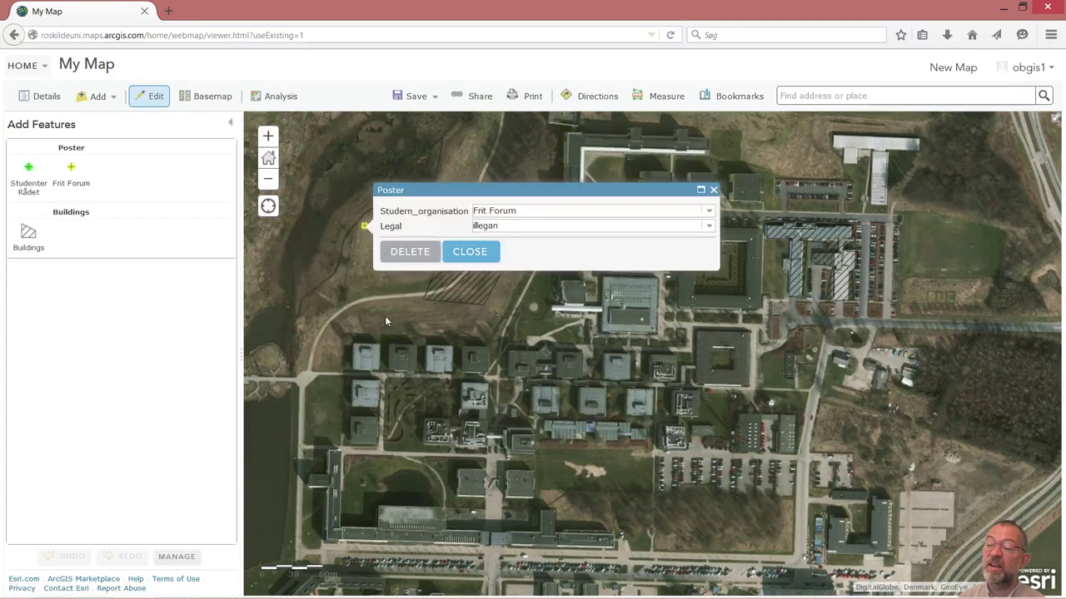
pyautogui.click(409, 251)
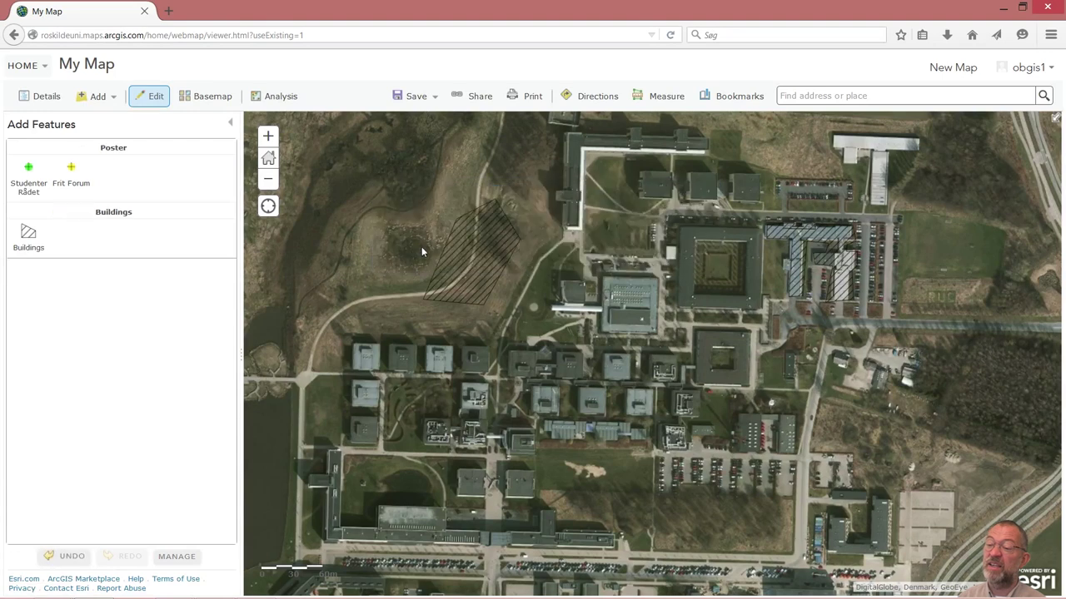
pyautogui.click(466, 265)
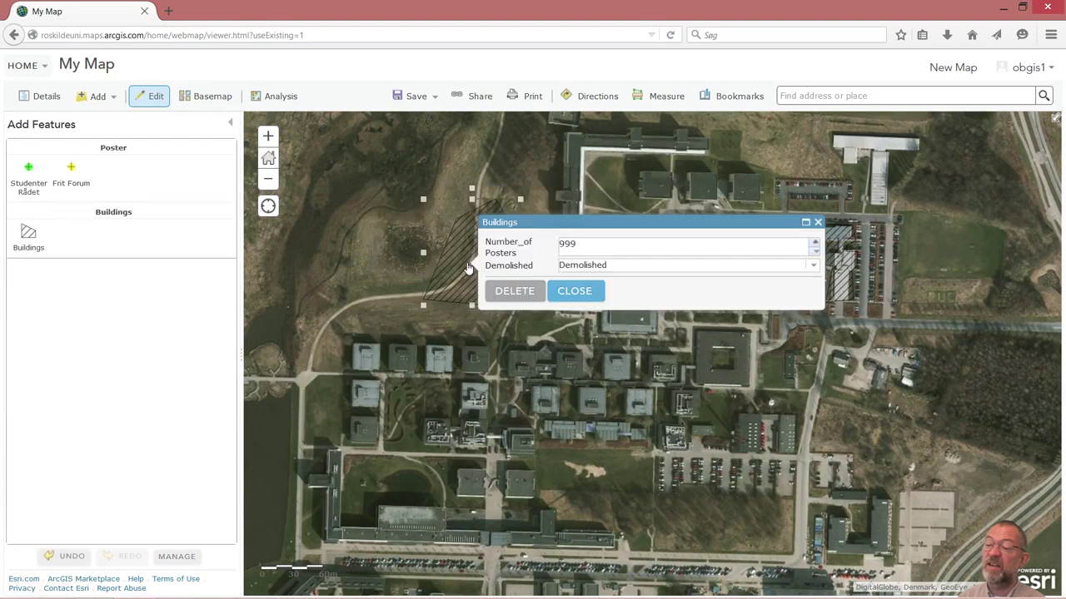
pyautogui.click(505, 292)
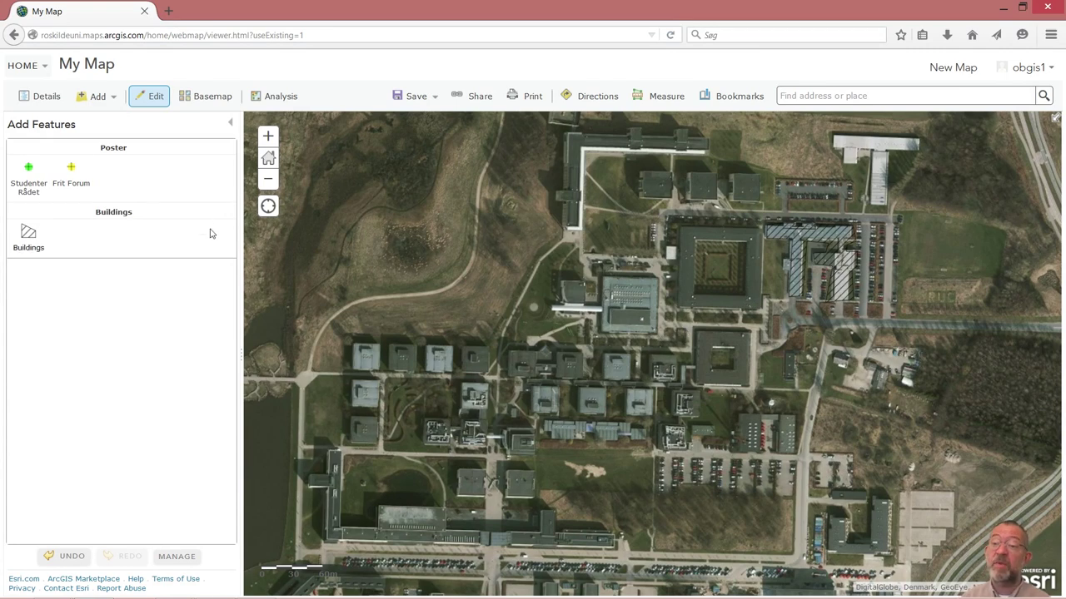
# Save the web map with the title RUC Poster and the tag RUC Poster.
pyautogui.click(425, 100)
pyautogui.click(403, 118)
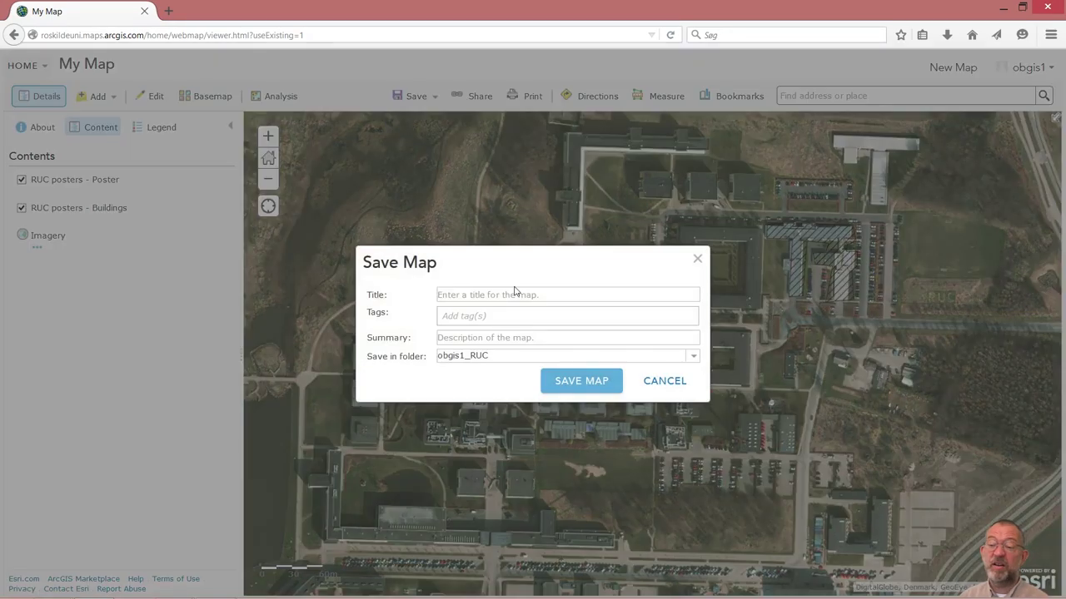
pyautogui.click(529, 294)
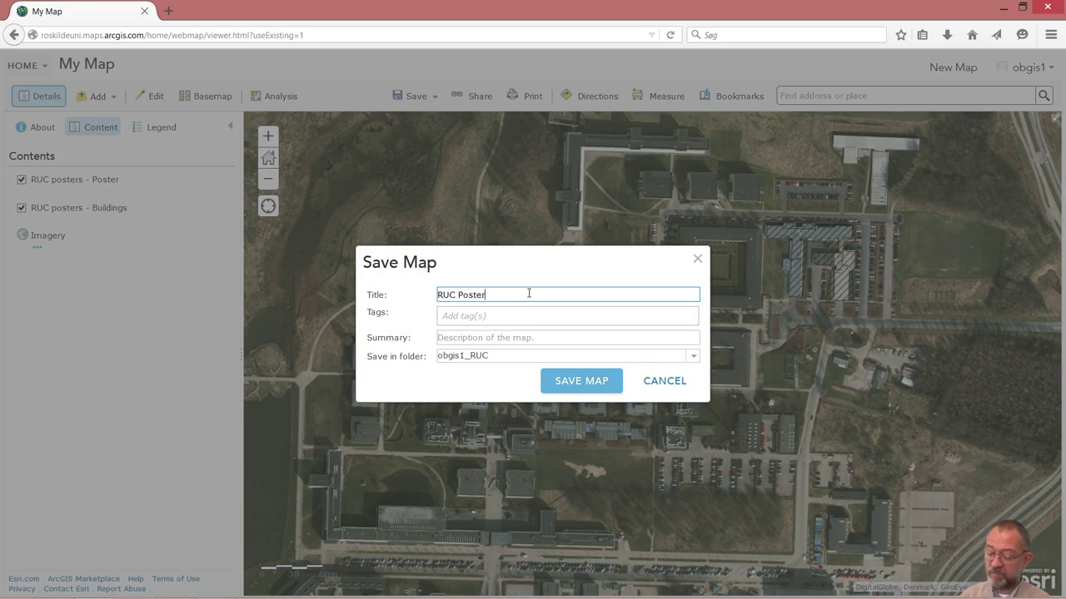
pyautogui.click(526, 320)
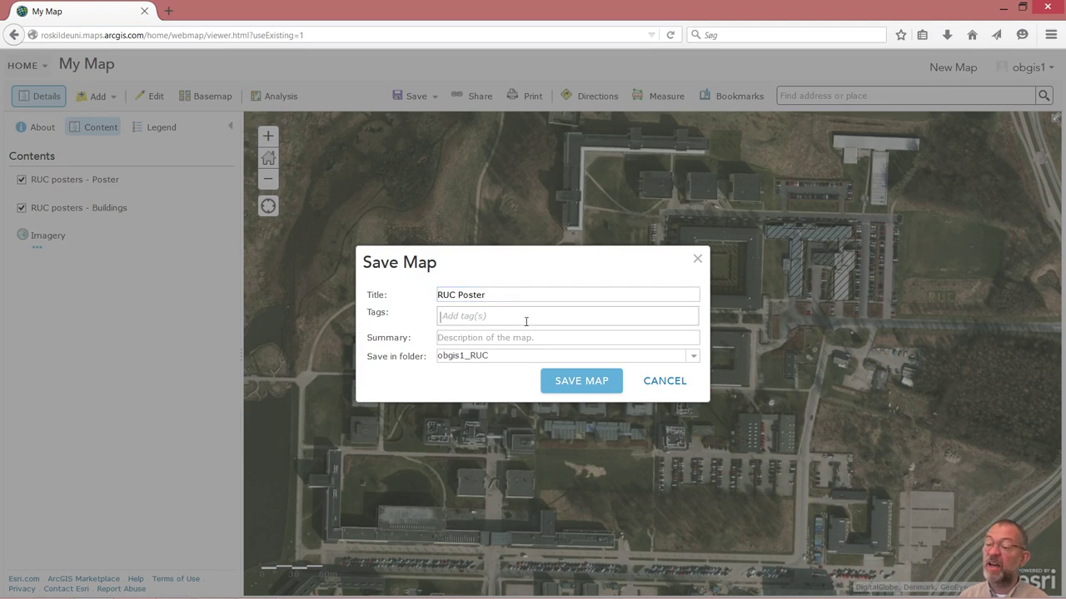
pyautogui.write('RUC')
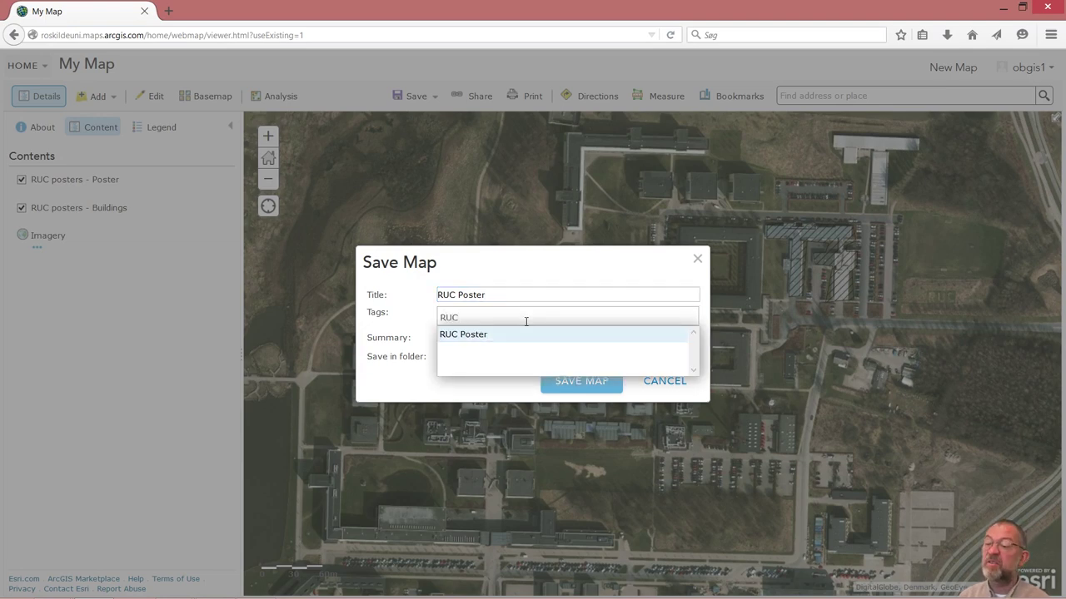
pyautogui.click(519, 335)
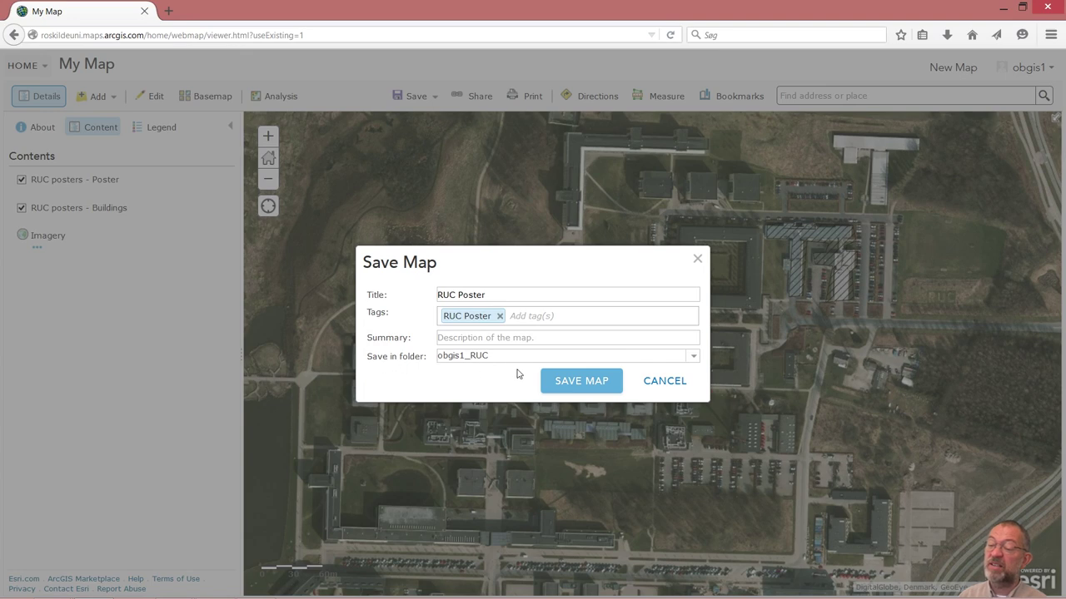
pyautogui.click(596, 383)
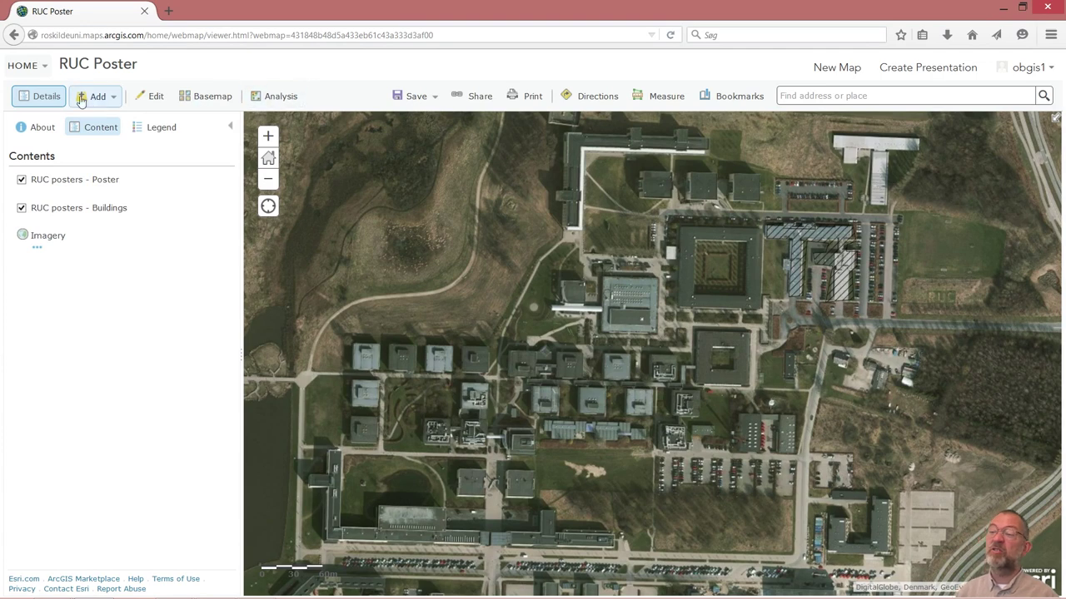
# Open the account's My Content list to check for the saved RUC Poster web map.
pyautogui.click(52, 70)
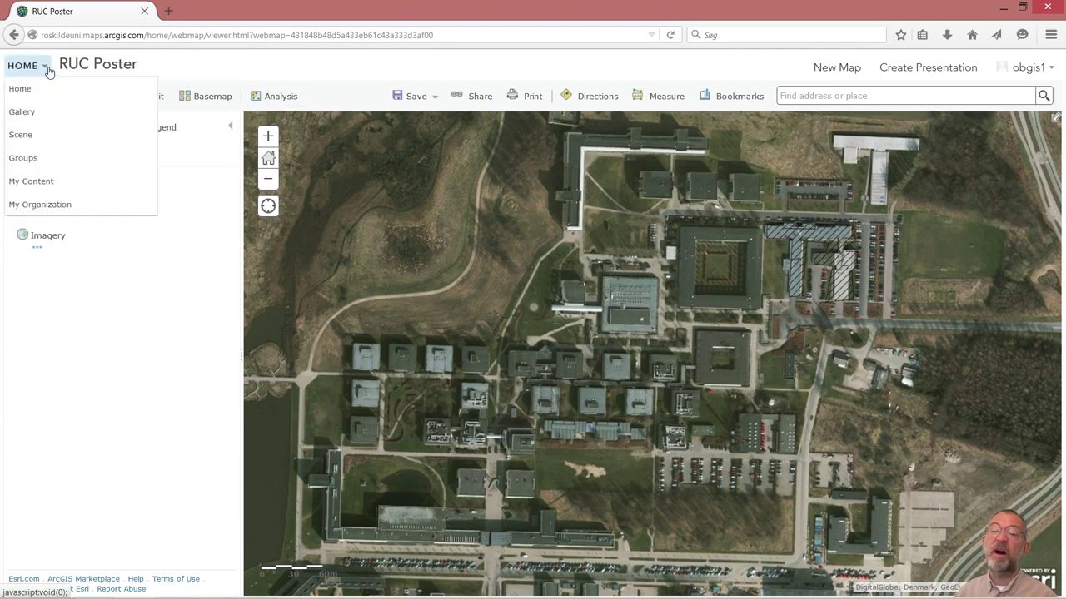
pyautogui.click(46, 181)
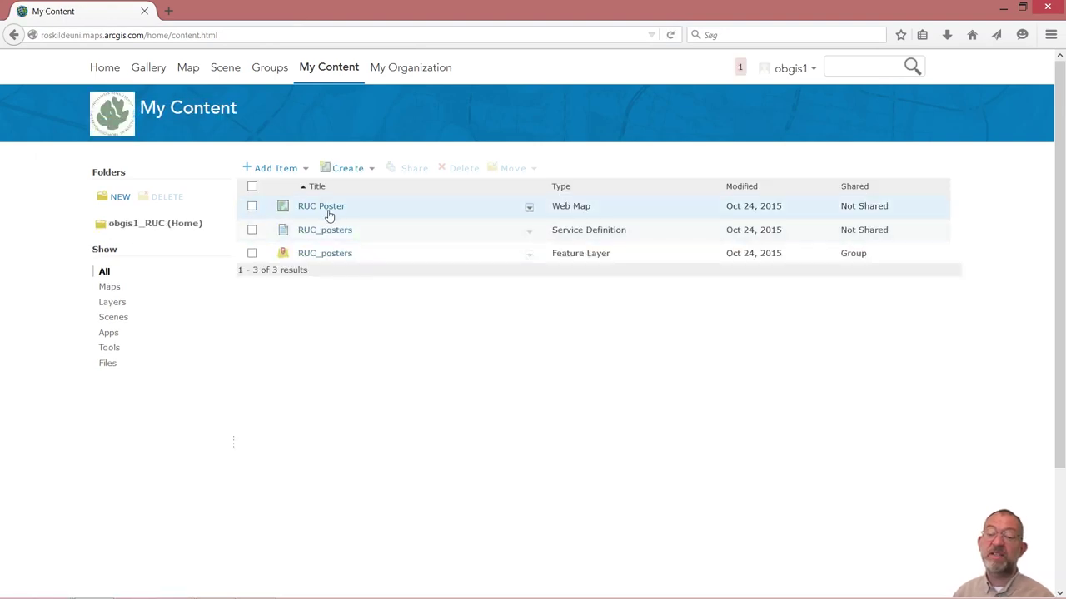
pyautogui.click(529, 206)
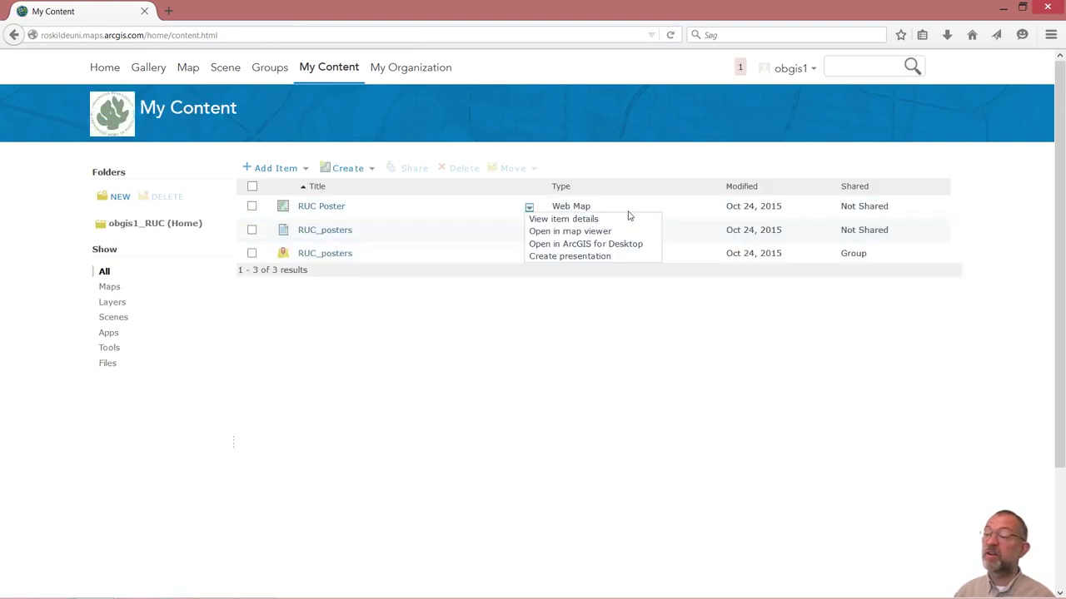
pyautogui.click(772, 206)
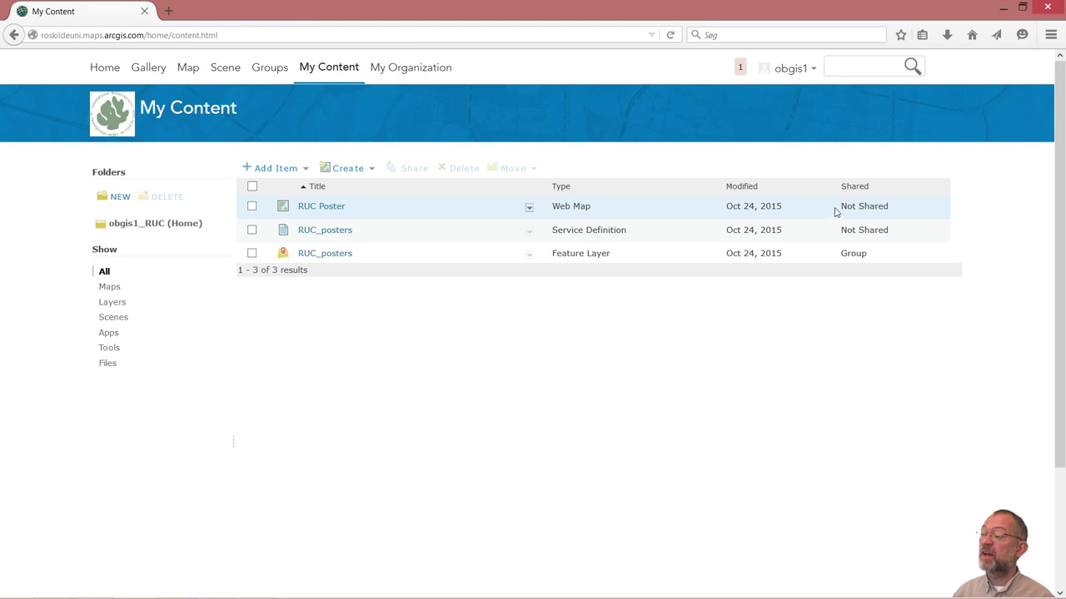
pyautogui.click(530, 208)
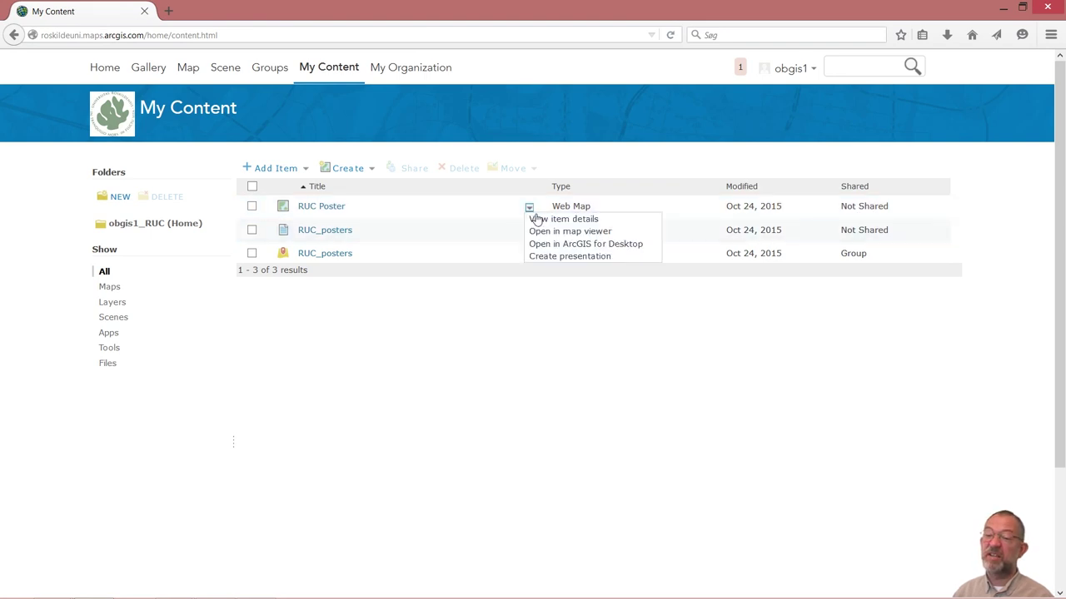
pyautogui.click(530, 210)
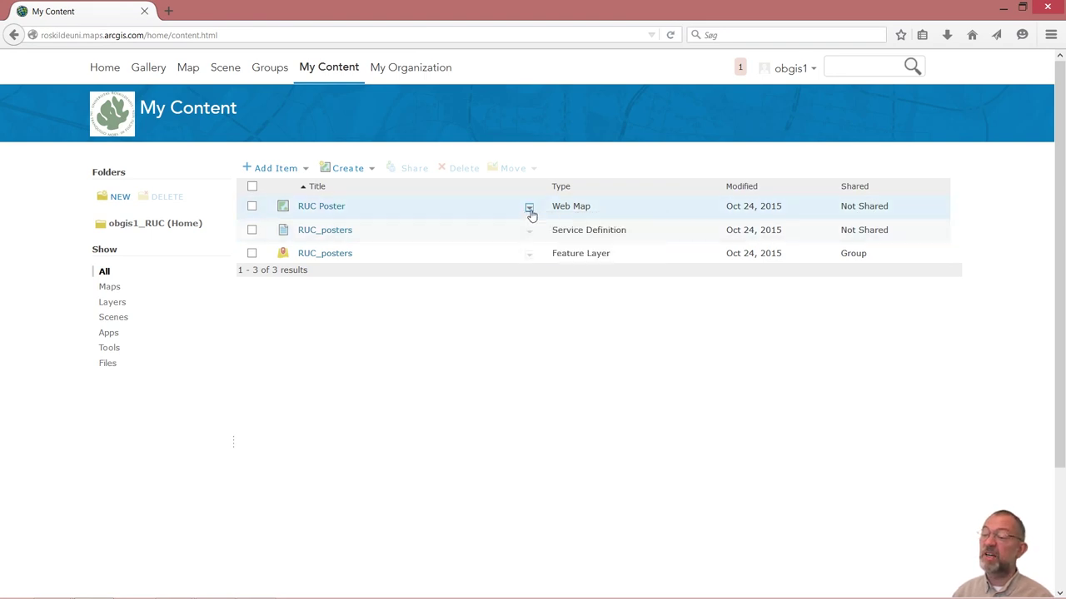
pyautogui.click(530, 210)
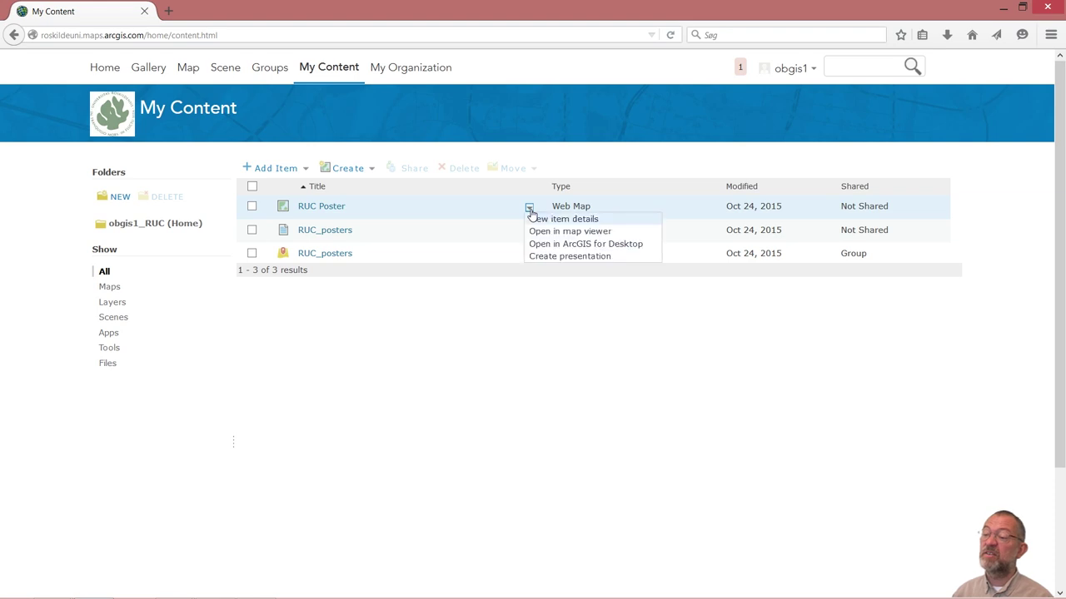
# Share the RUC Poster web map with the Kursus group.
pyautogui.click(252, 208)
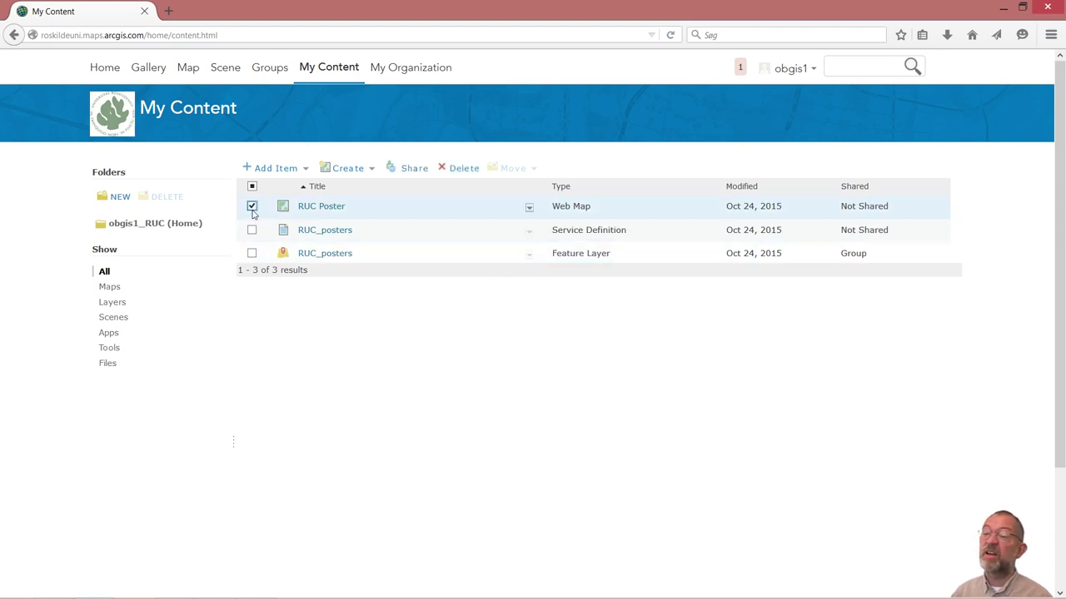
pyautogui.click(406, 170)
pyautogui.click(410, 293)
pyautogui.click(427, 315)
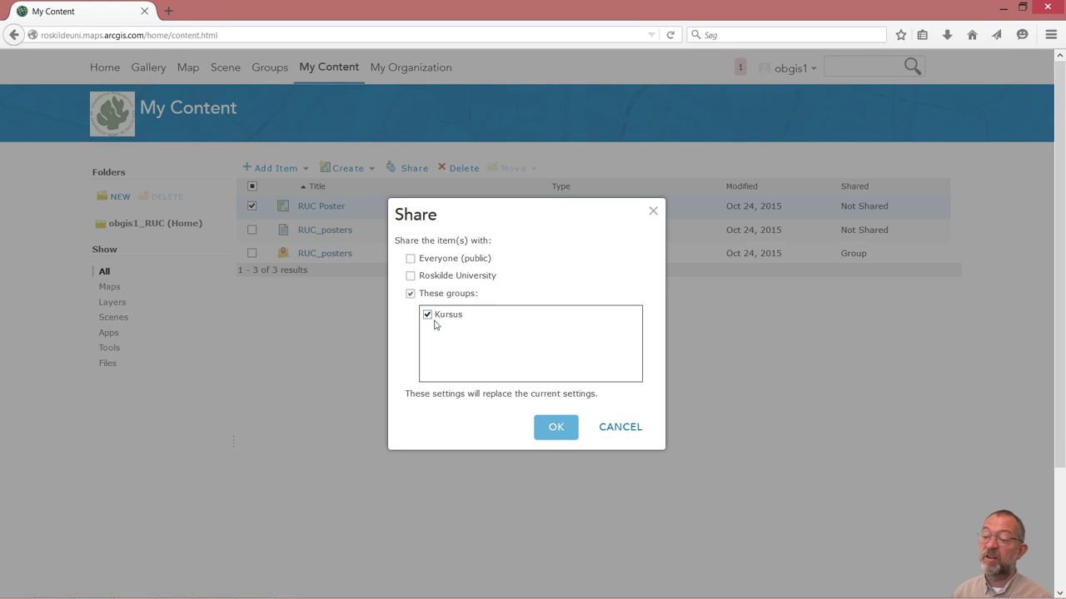
pyautogui.click(556, 428)
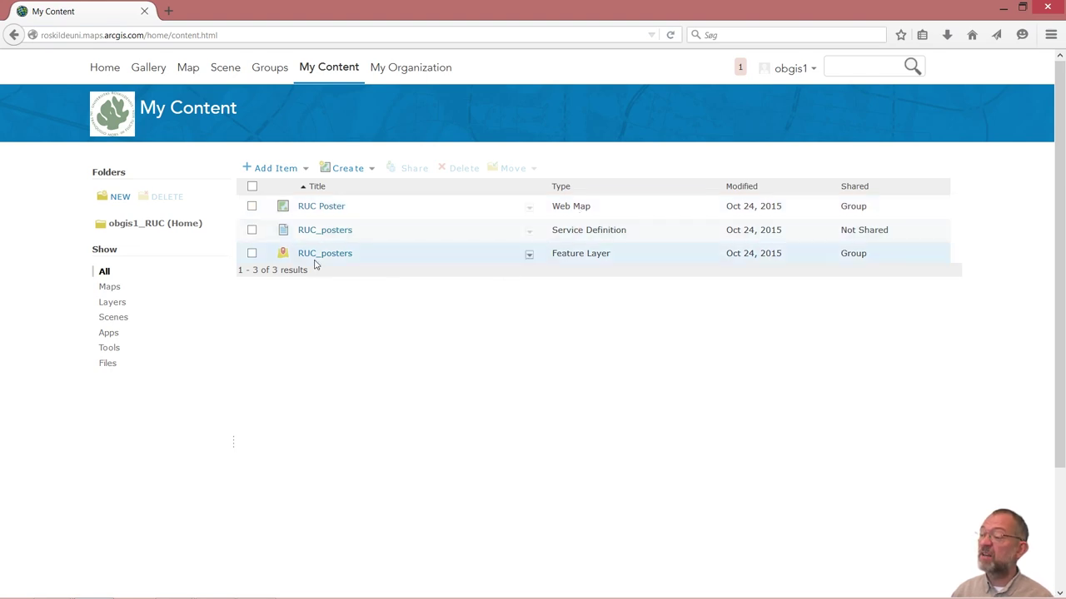
pyautogui.click(528, 231)
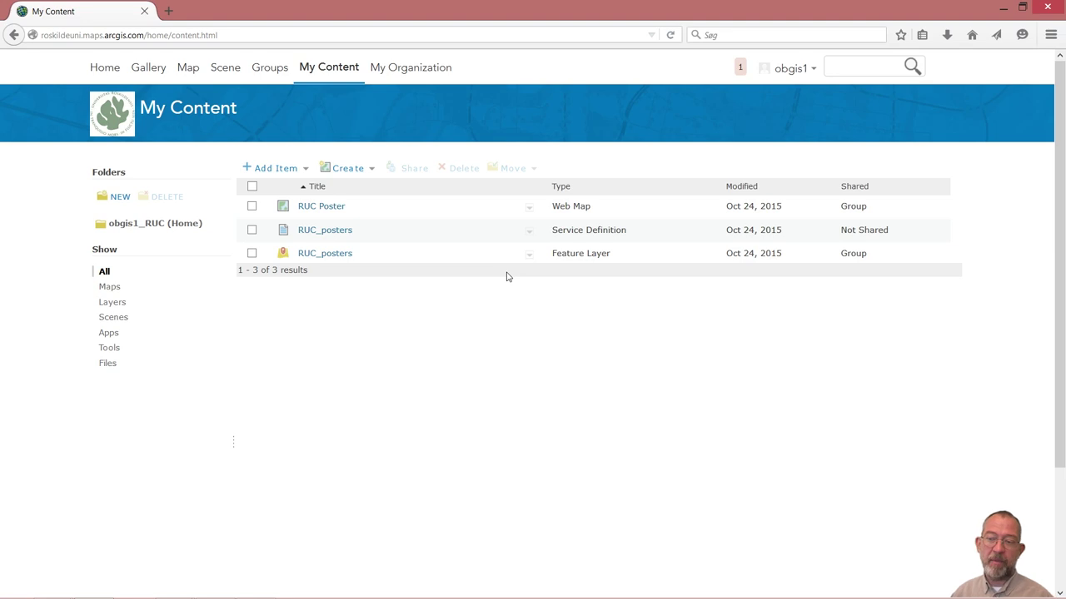
# Switch to ArcMap and review the feature templates of the Poster layer in Organize Feature Templates.
pyautogui.hotkey('alt', 'Tab')
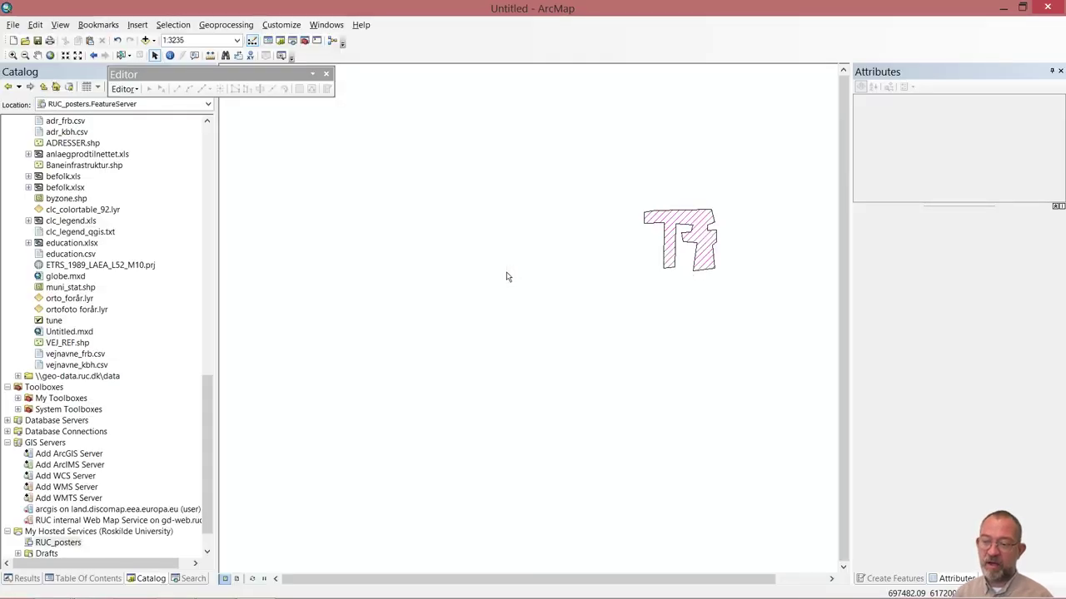
pyautogui.click(87, 577)
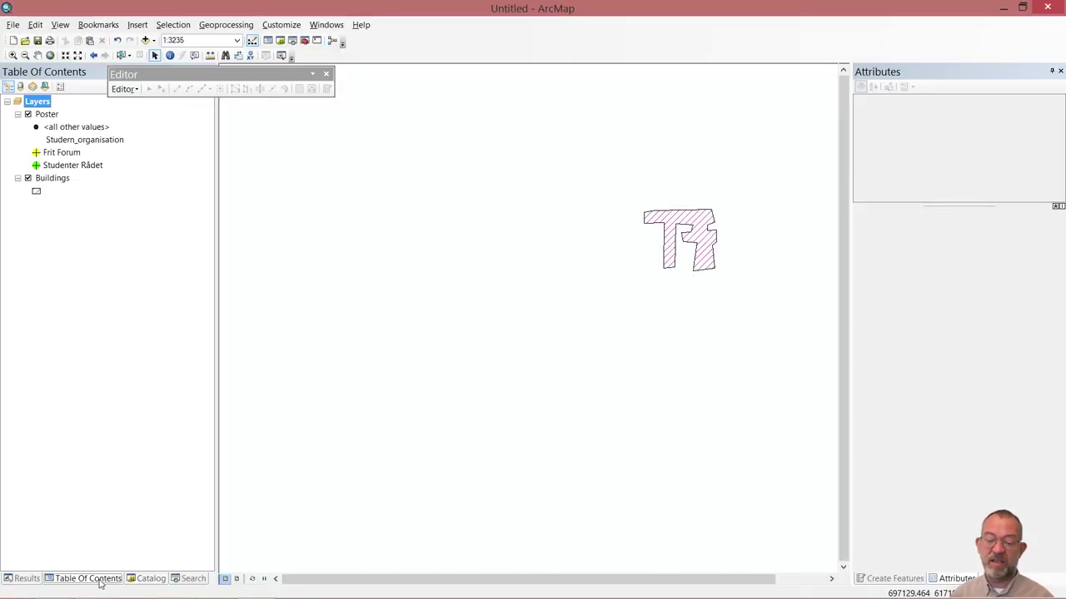
pyautogui.rightClick(52, 114)
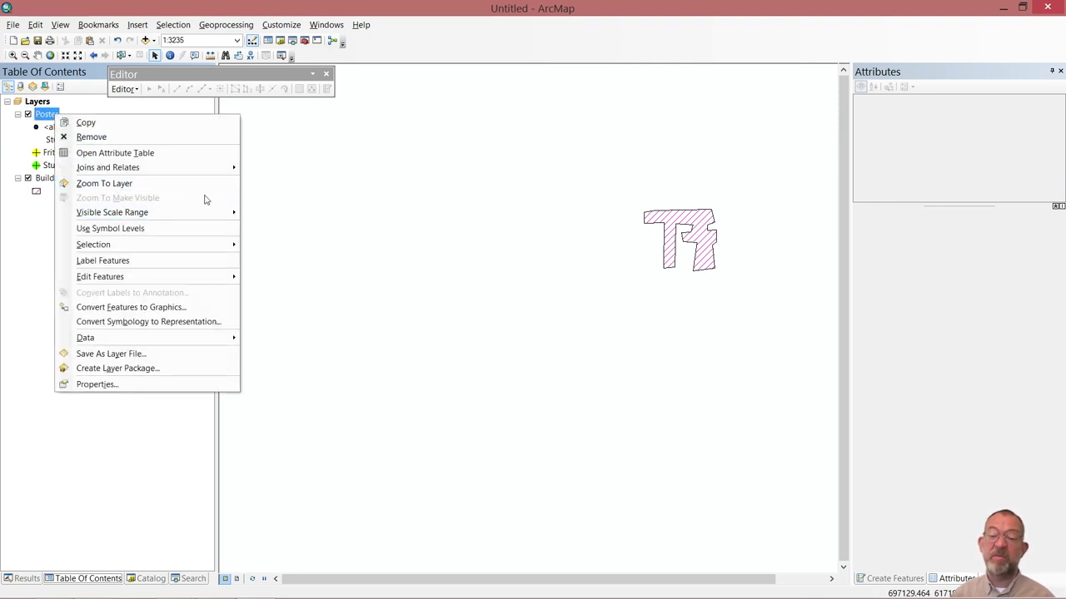
pyautogui.moveTo(196, 221)
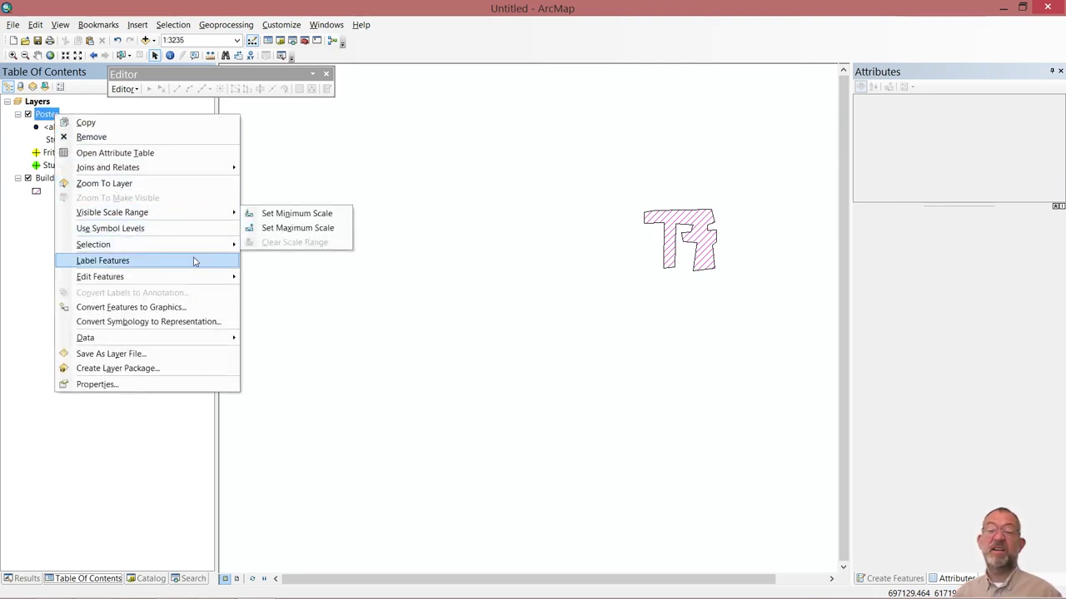
pyautogui.moveTo(232, 274)
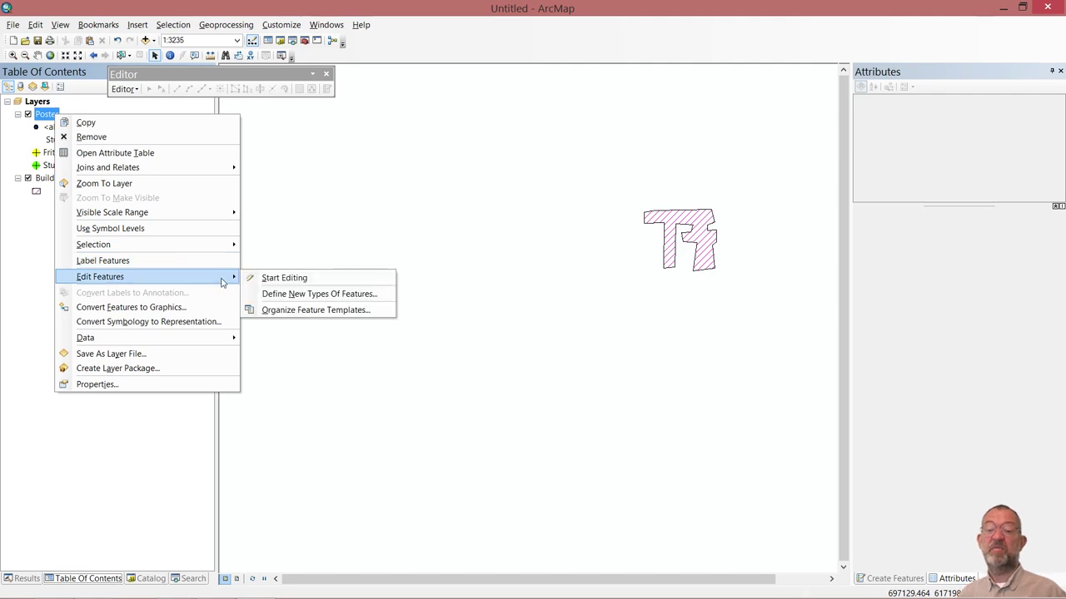
pyautogui.click(305, 311)
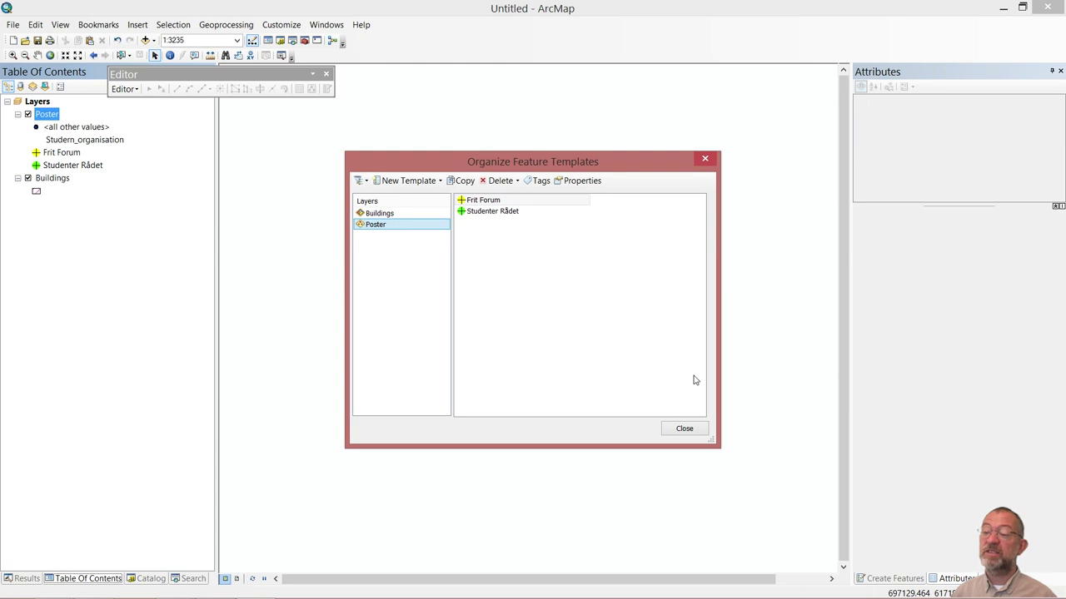
pyautogui.click(684, 428)
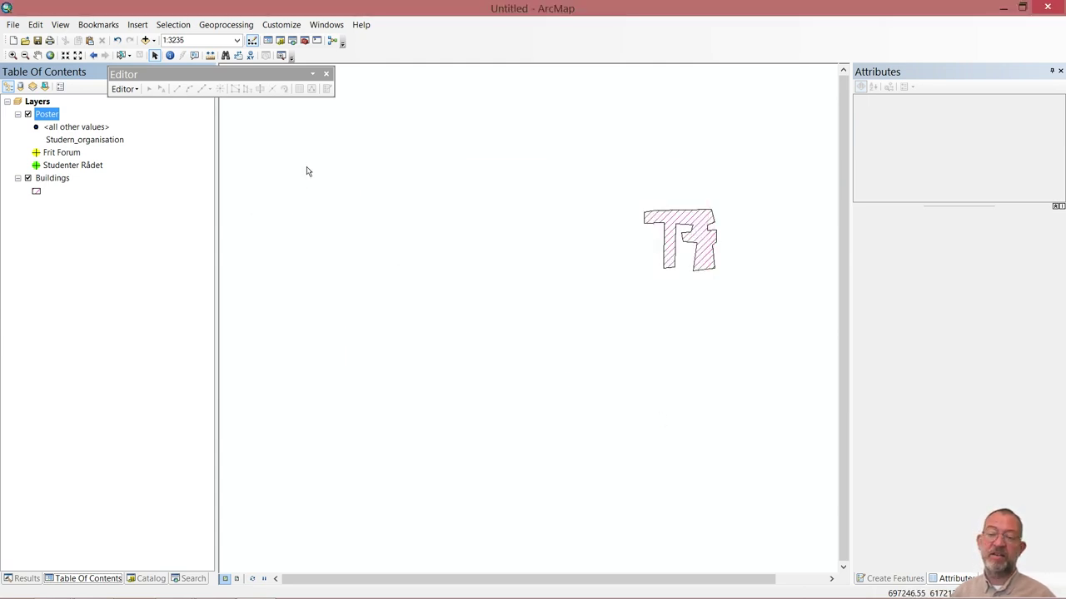
# Review the custom full extent specified in the Data Frame Properties, leaving the settings as they are.
pyautogui.rightClick(269, 162)
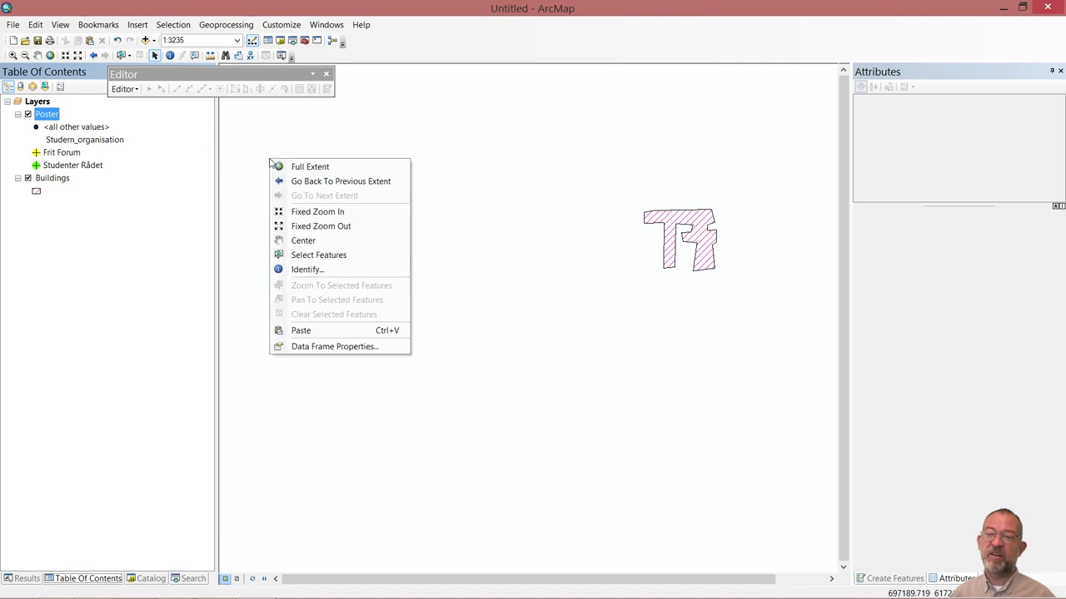
pyautogui.click(334, 348)
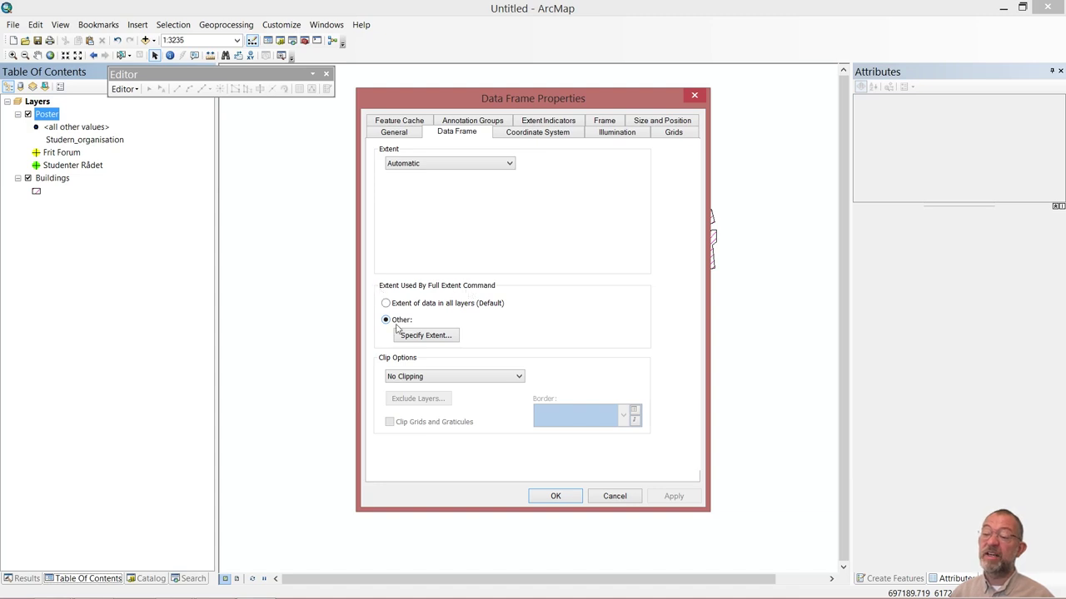
pyautogui.click(437, 337)
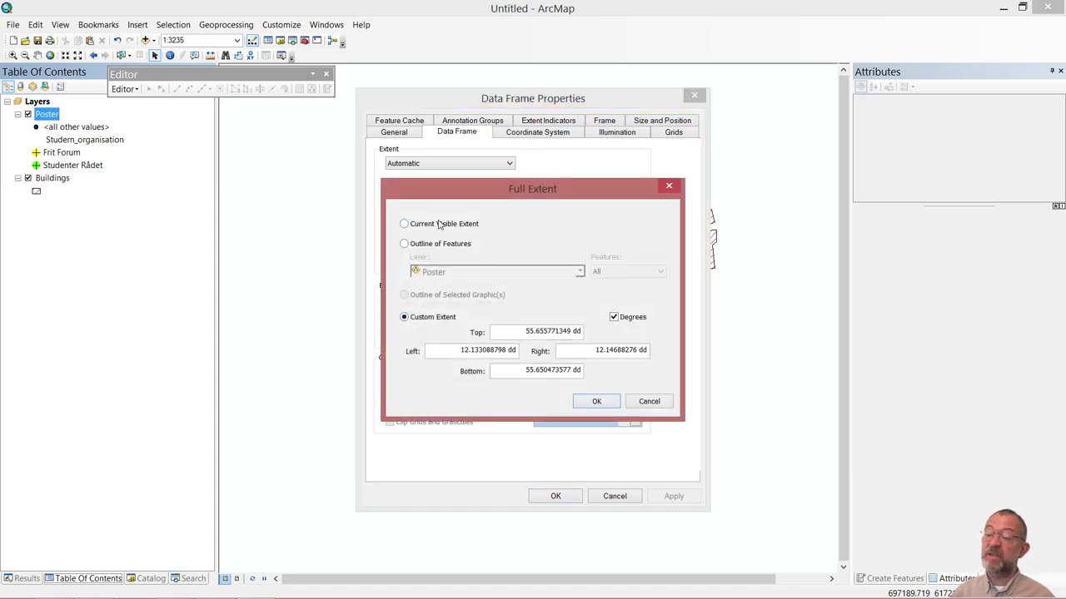
pyautogui.click(649, 402)
pyautogui.click(616, 499)
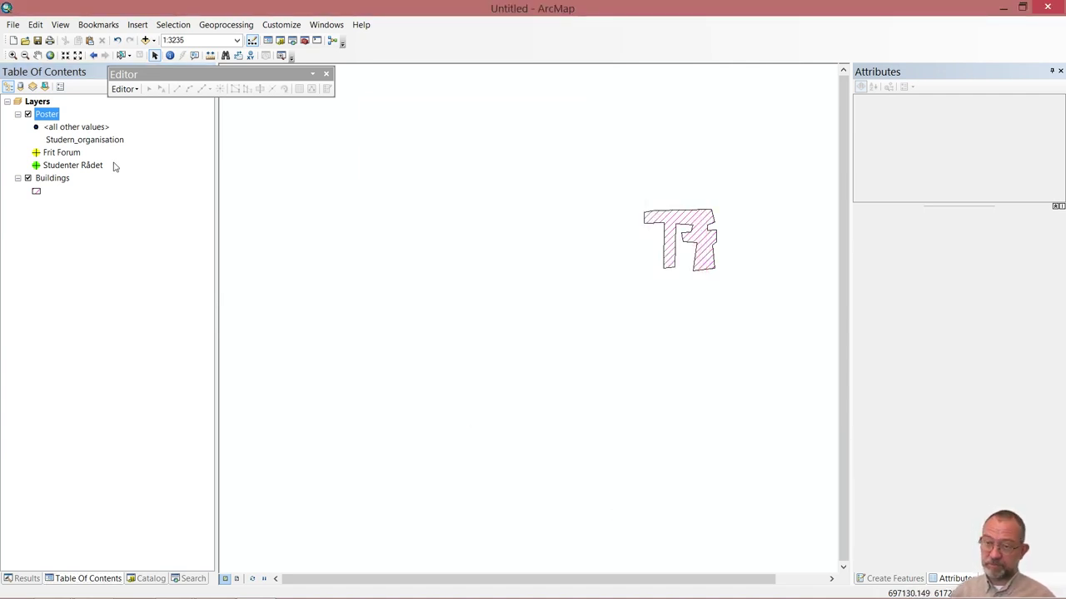
# Look up the Share As Service command for publishing the map, and switch back to ArcGIS Online in the browser.
pyautogui.click(13, 24)
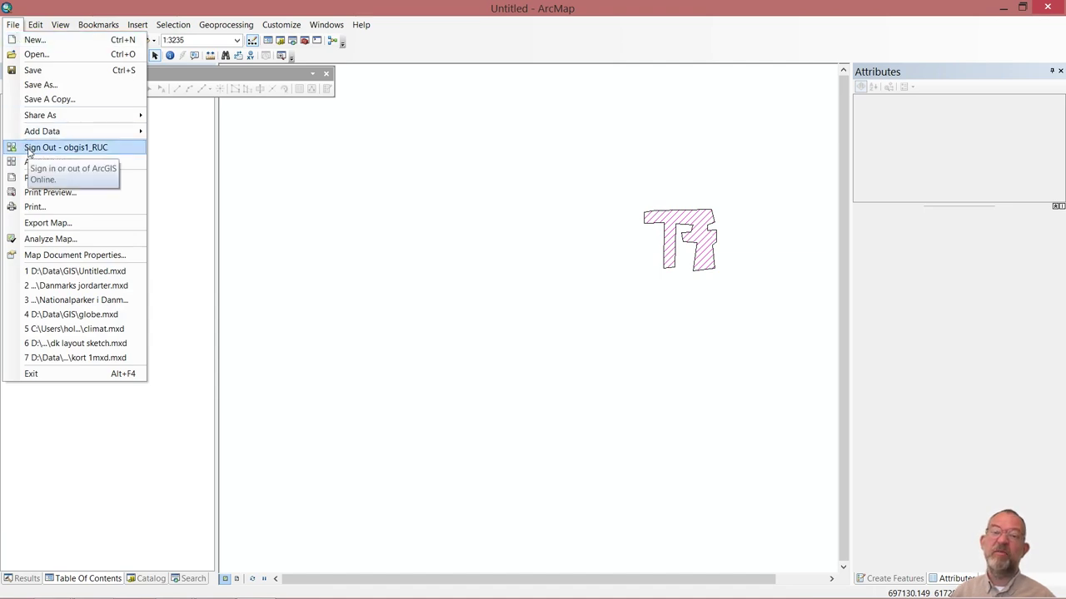
pyautogui.moveTo(91, 121)
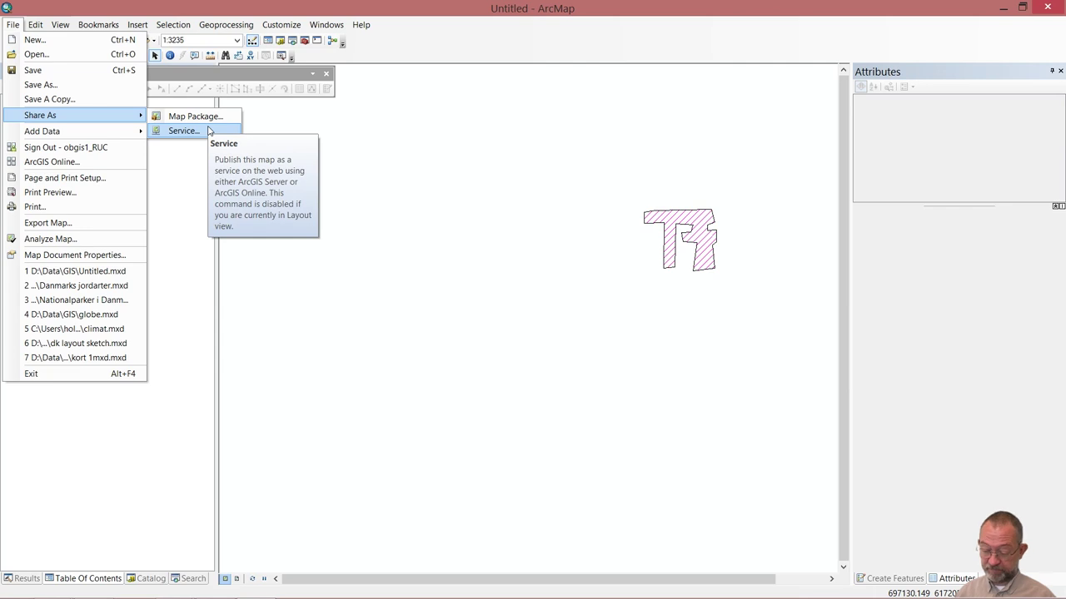
pyautogui.hotkey('alt', 'Tab')
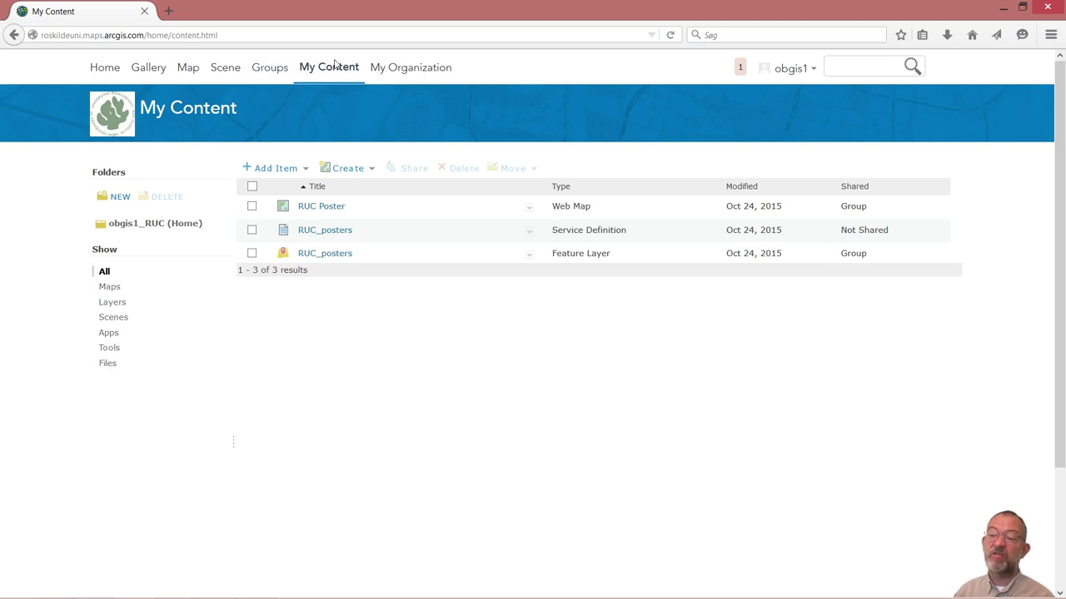
# View the RUC Poster web map and the options for adding layers in the map viewer, and return to My Content.
pyautogui.click(197, 71)
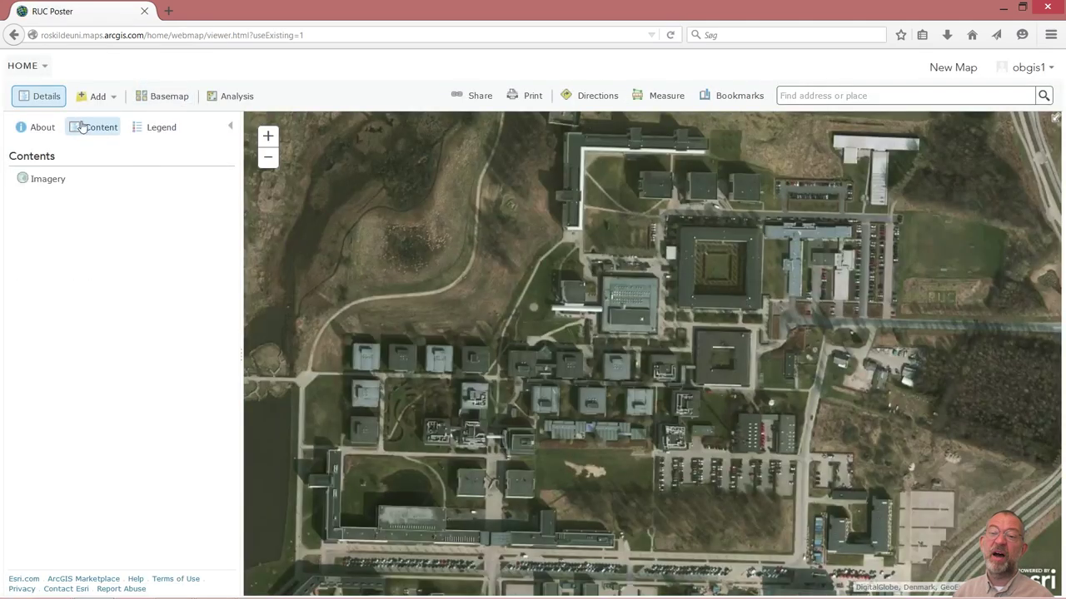
pyautogui.click(89, 101)
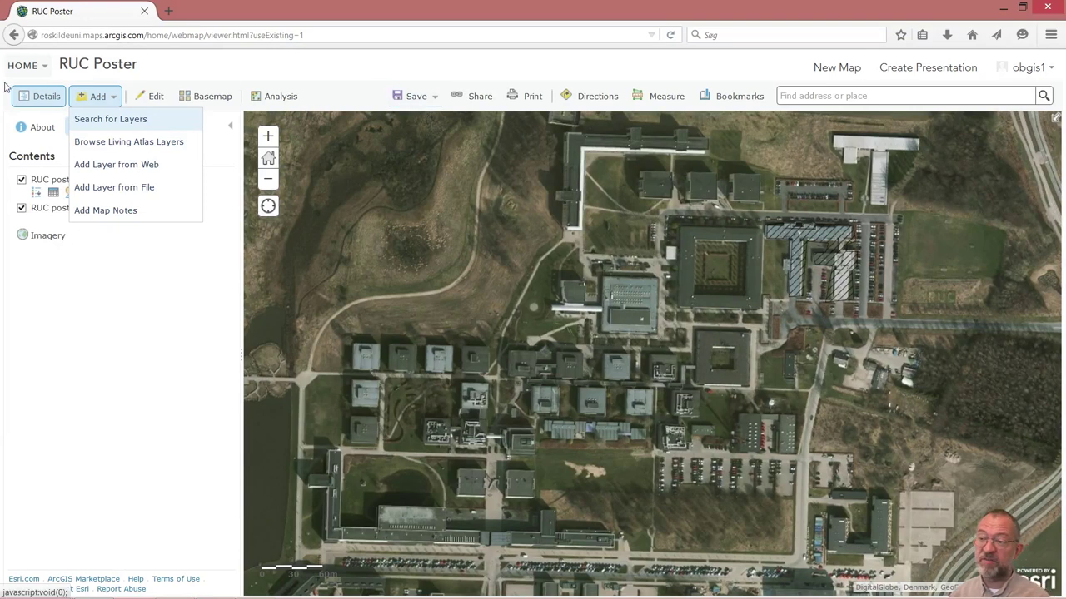
pyautogui.click(25, 66)
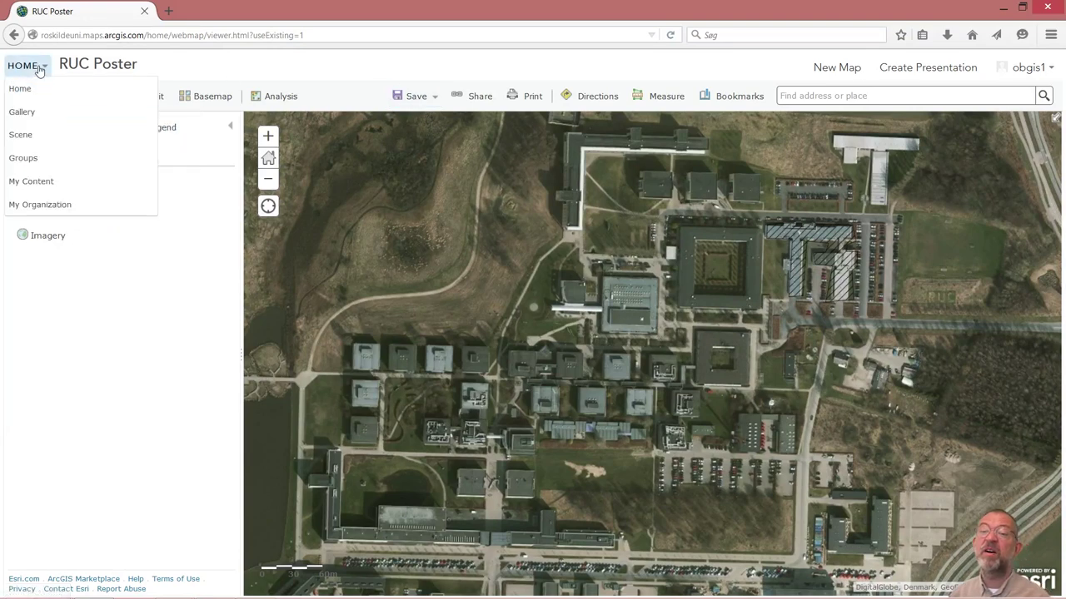
pyautogui.click(42, 184)
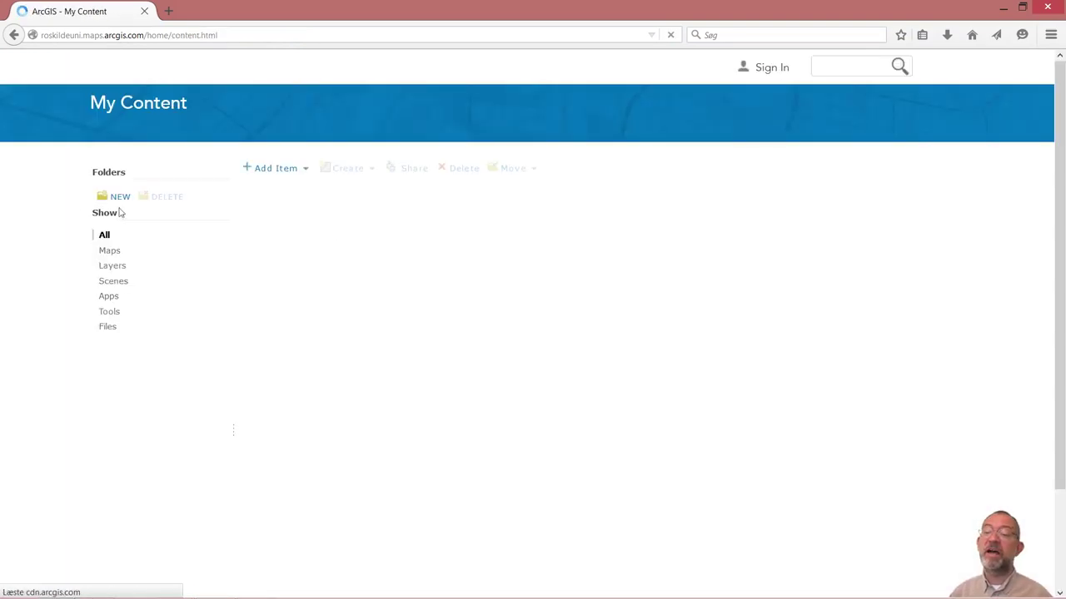